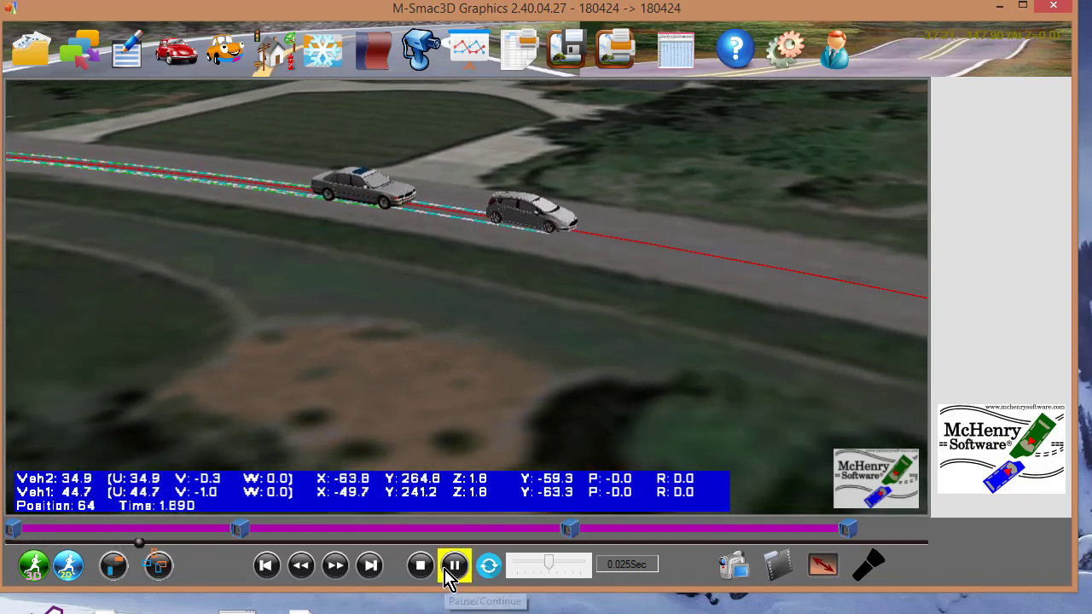
Pause the simulation playback and bring up the input cards for editing.
{"action": "left_click", "coordinate": [455, 567]}
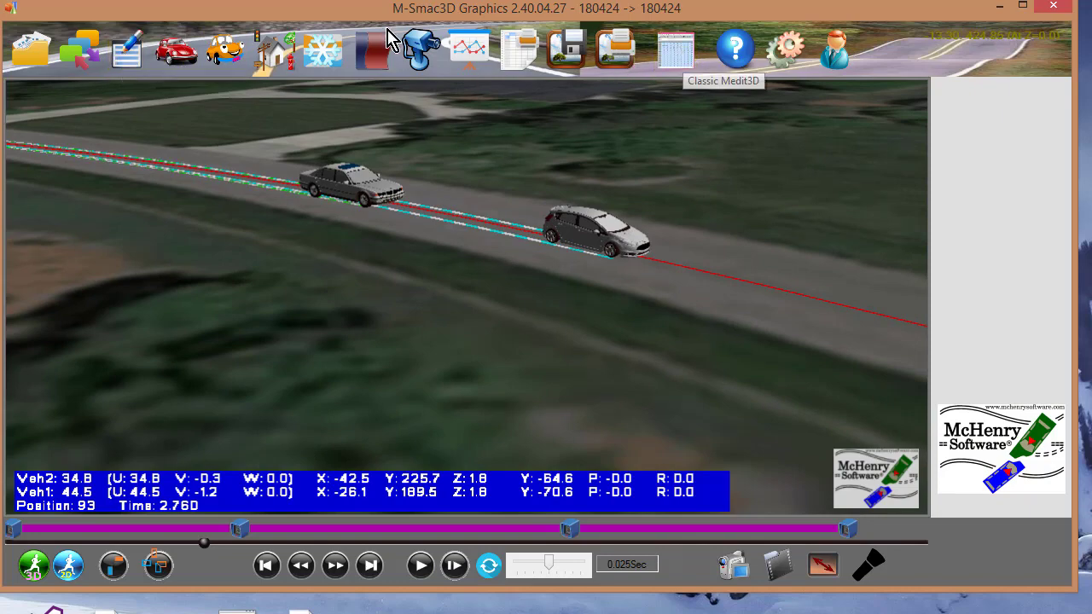
{"action": "left_click", "coordinate": [132, 53]}
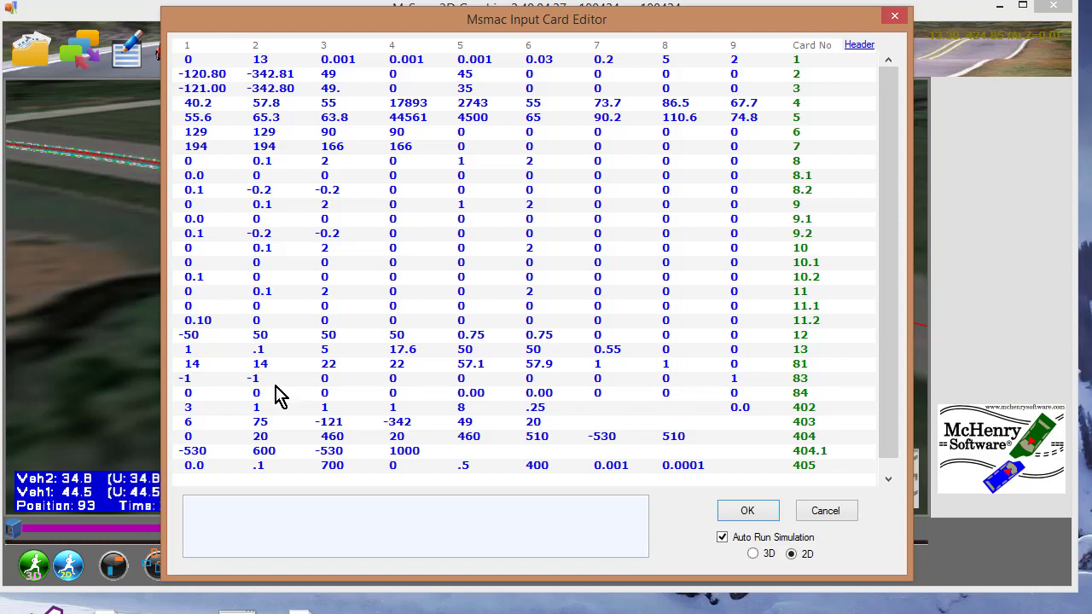
Read the help pages for driver model cards 402, 403, 404 and 405, starting from card 402's Ipath field.
{"action": "left_click", "coordinate": [191, 409]}
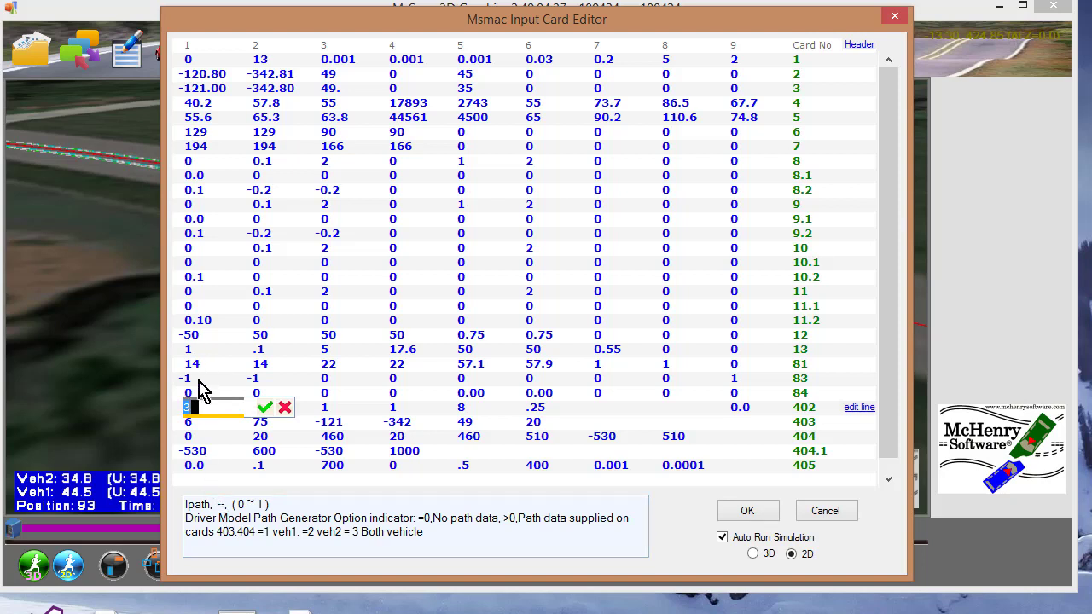
{"action": "key", "text": "Up"}
{"action": "left_click", "coordinate": [191, 408]}
{"action": "key", "text": "F1"}
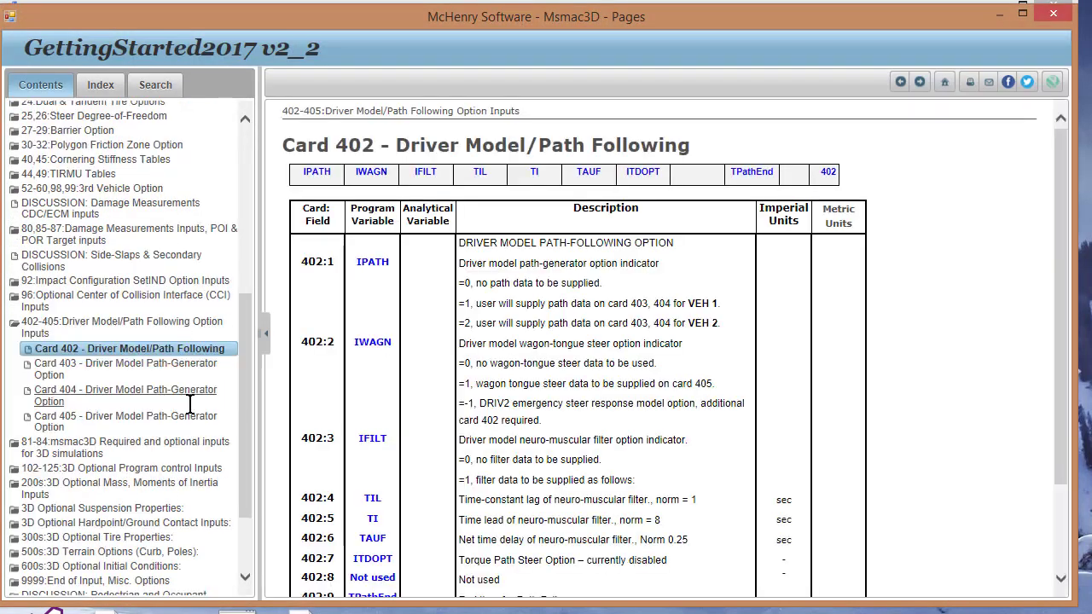
{"action": "scroll", "coordinate": [674, 292], "scroll_direction": "down", "scroll_amount": 3}
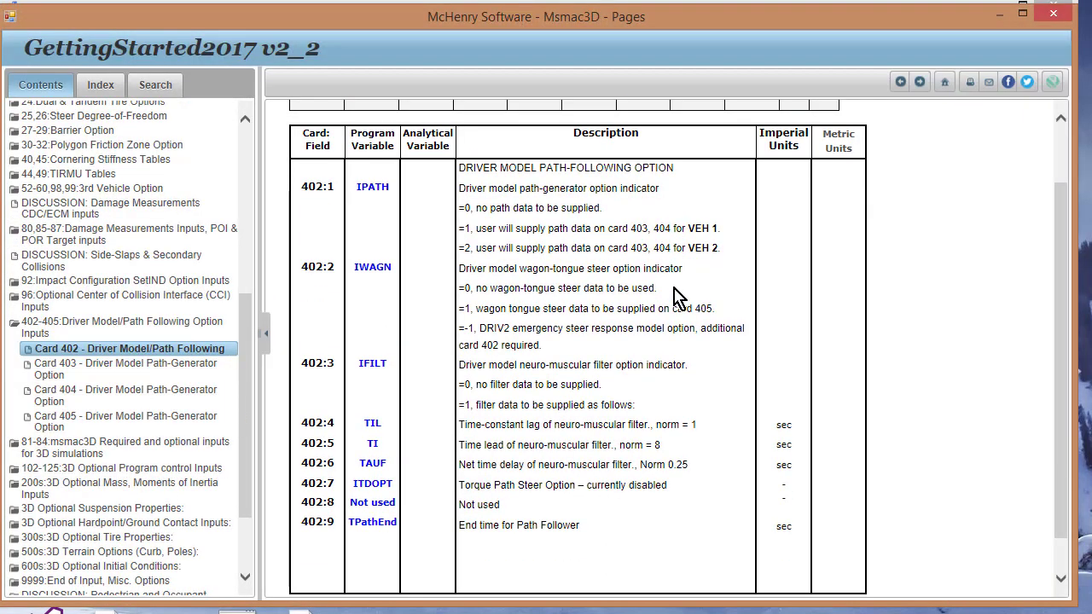
{"action": "left_click", "coordinate": [45, 374]}
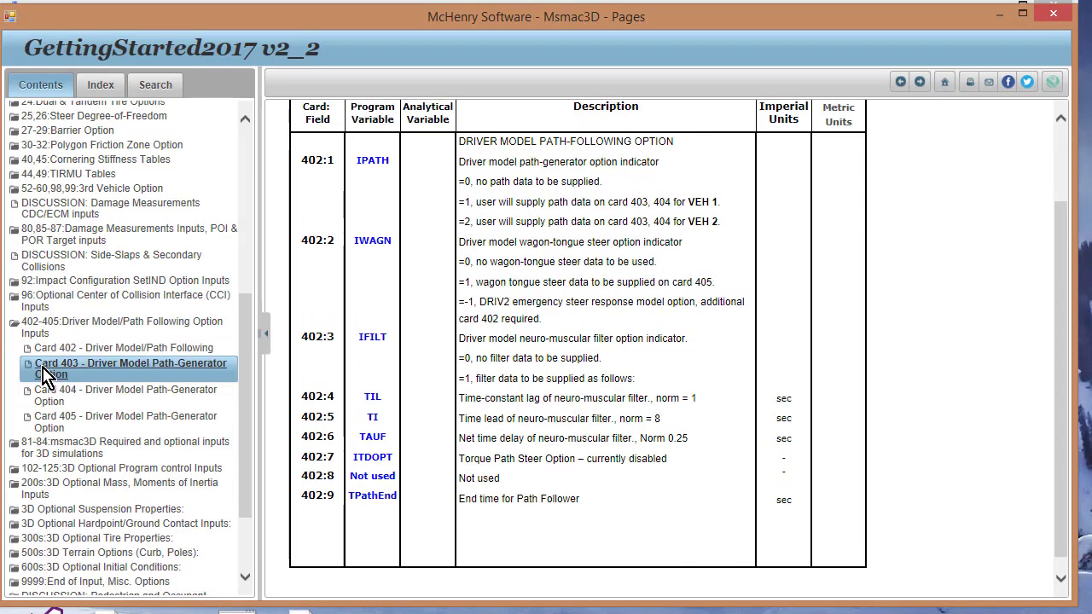
{"action": "left_click", "coordinate": [44, 394]}
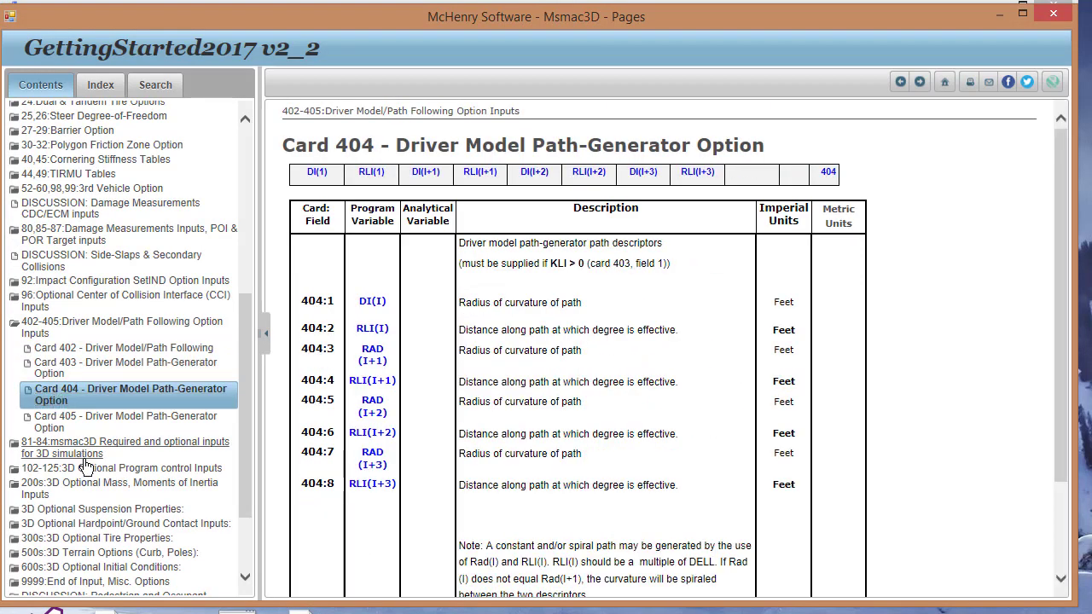
{"action": "left_click", "coordinate": [44, 421]}
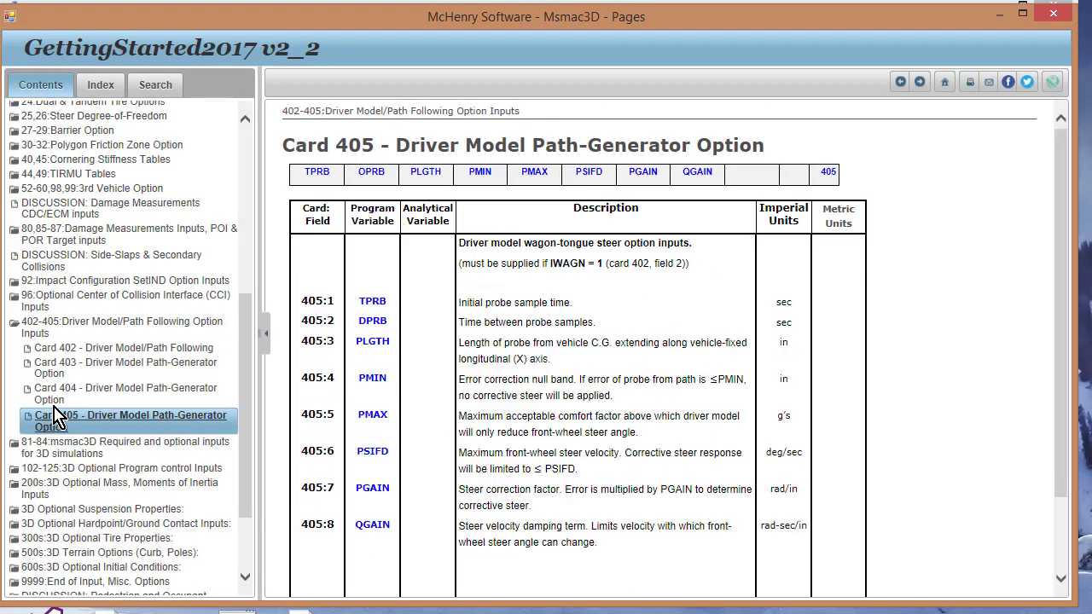
{"action": "left_click", "coordinate": [1056, 26]}
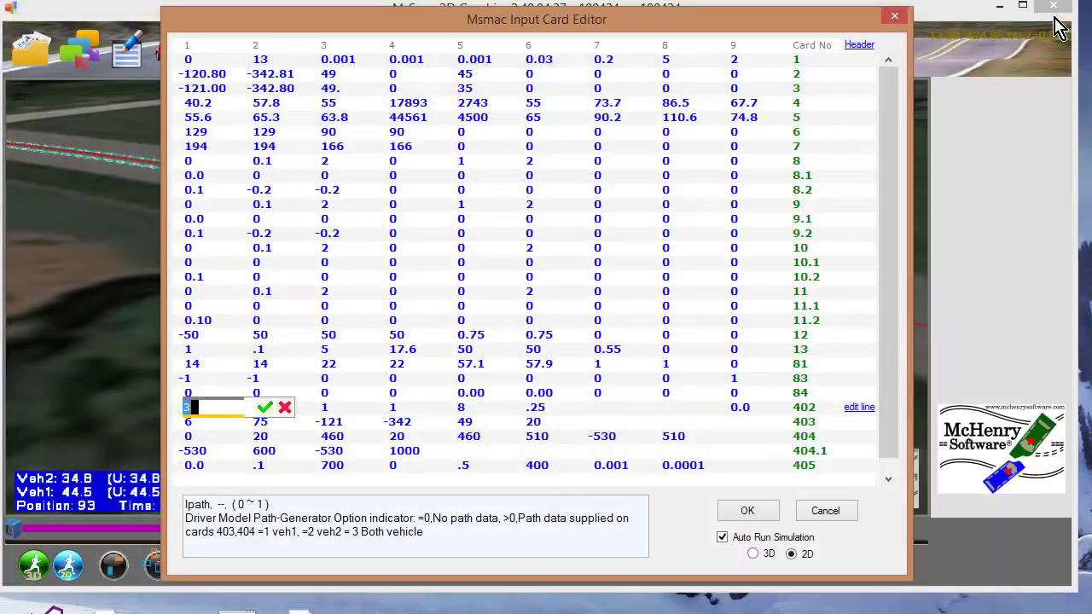
Review card 402's path-generator, wagon-tongue steer and neuro-muscular filter option indicators.
{"action": "left_click", "coordinate": [263, 409]}
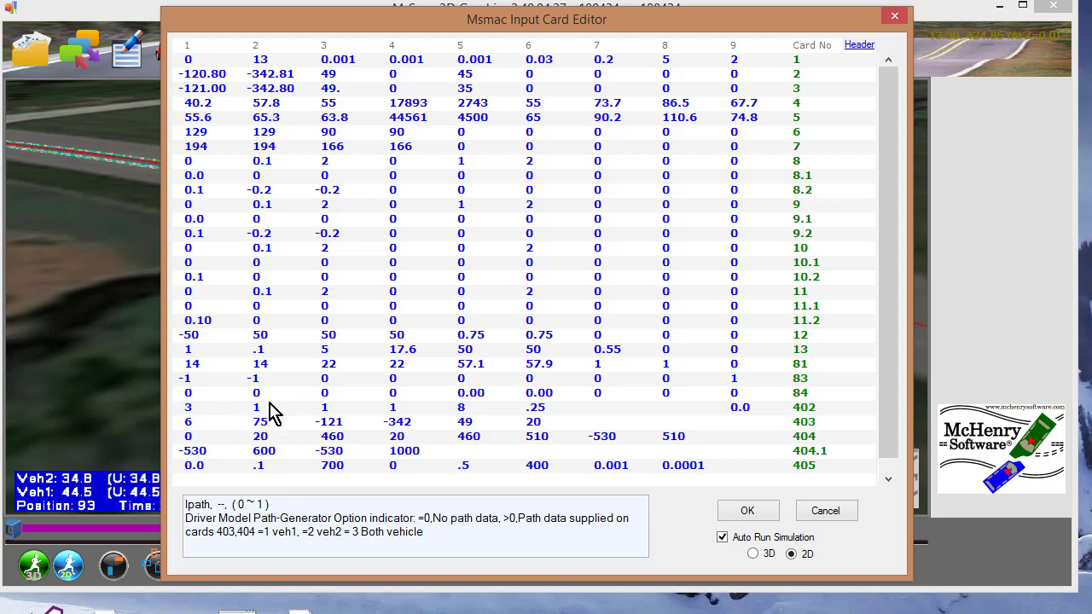
{"action": "left_click", "coordinate": [272, 410]}
{"action": "left_click", "coordinate": [272, 410]}
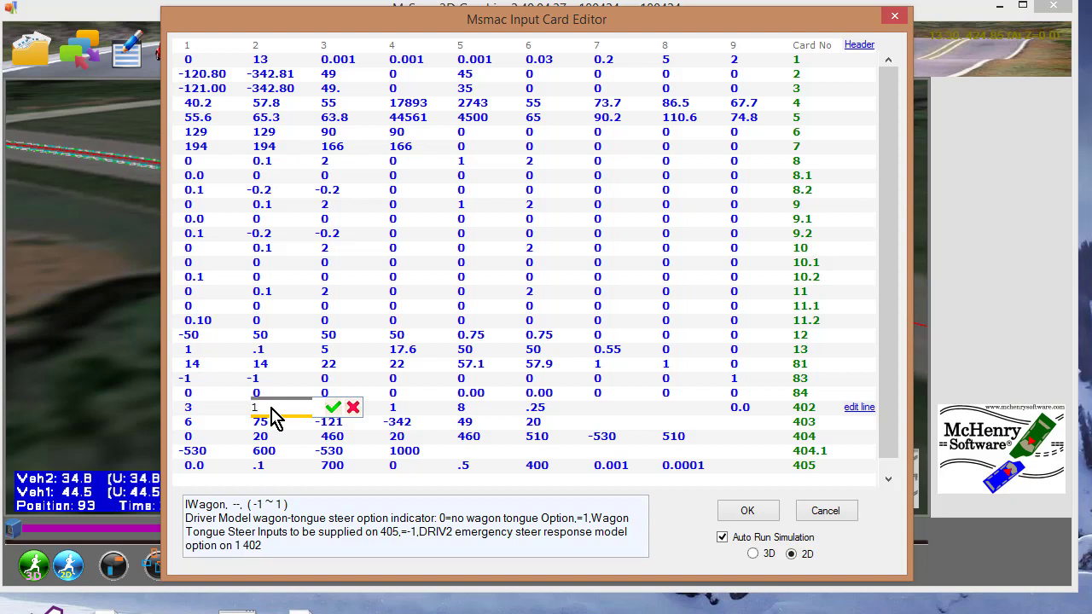
{"action": "left_click", "coordinate": [333, 408]}
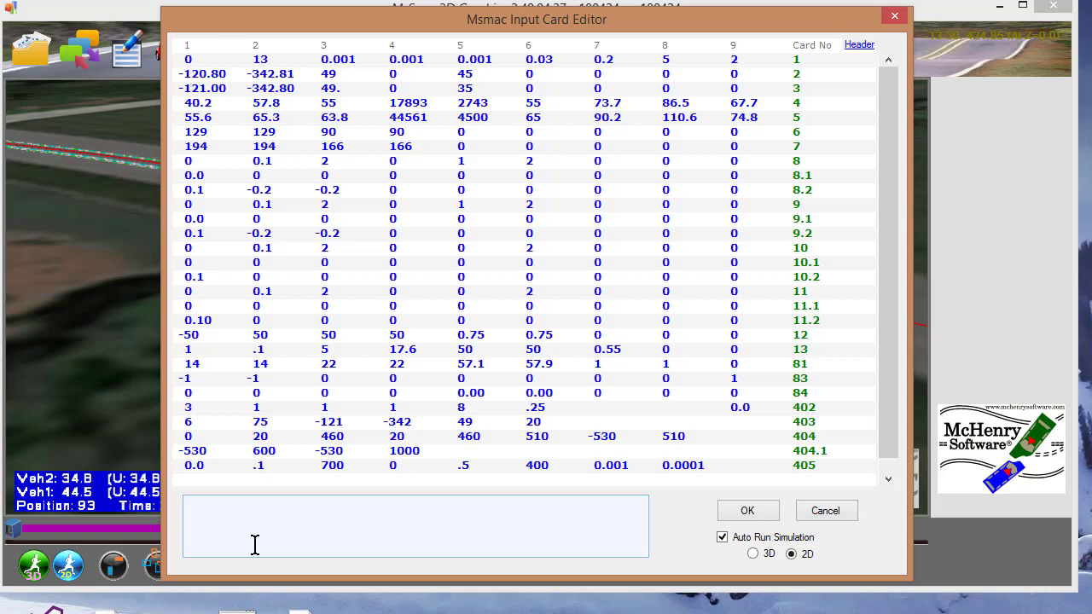
{"action": "left_click", "coordinate": [202, 416]}
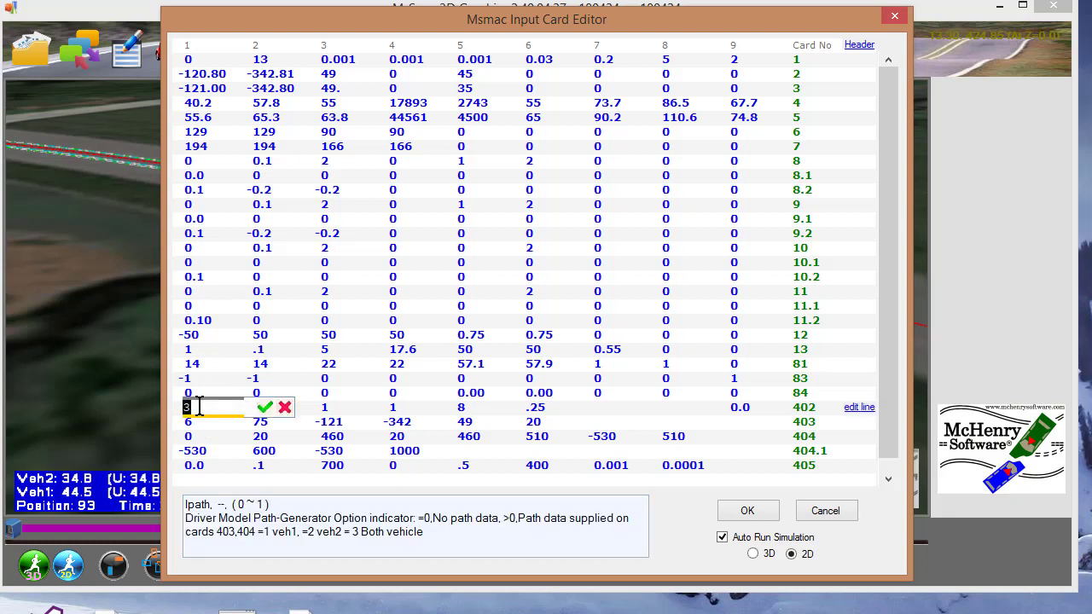
{"action": "left_click", "coordinate": [255, 407]}
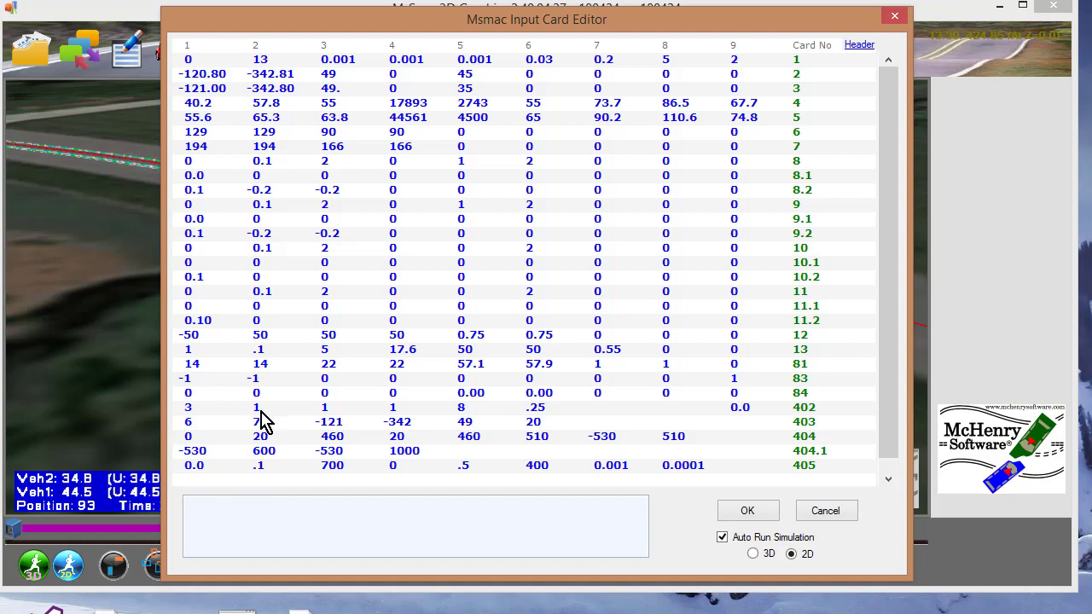
{"action": "left_click", "coordinate": [338, 419]}
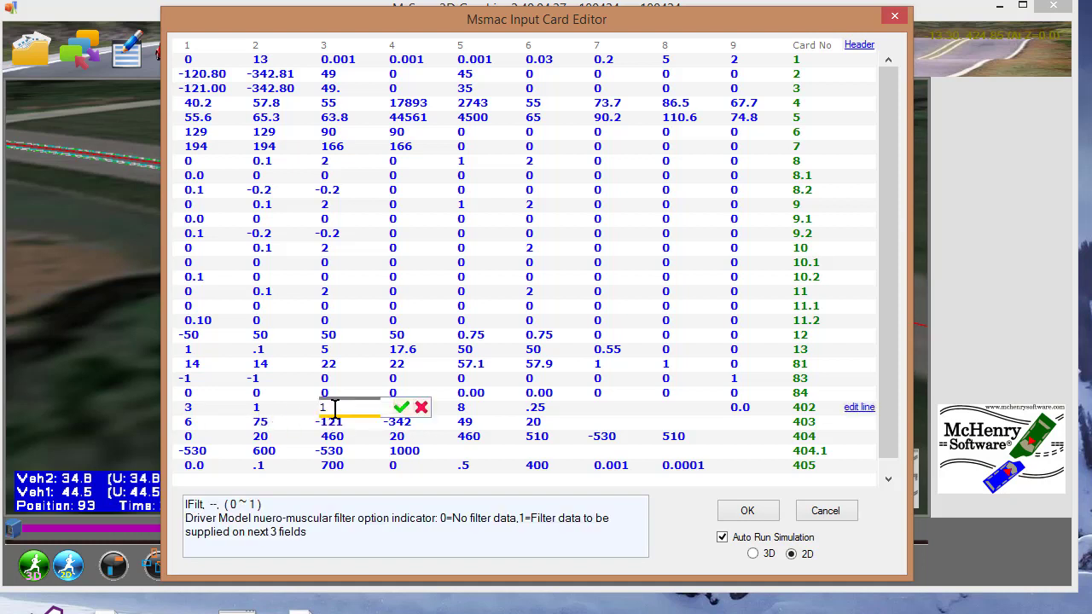
{"action": "left_click", "coordinate": [399, 411]}
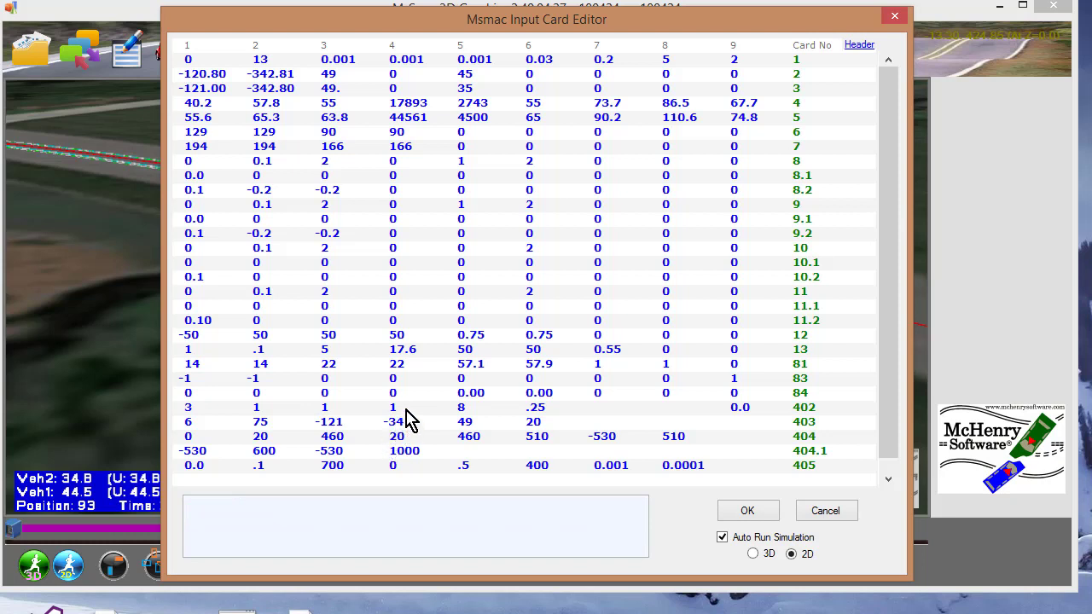
Examine card 402's neuro-muscular filter settings: time-constant lag, time lead and net time delay.
{"action": "left_click", "coordinate": [407, 411]}
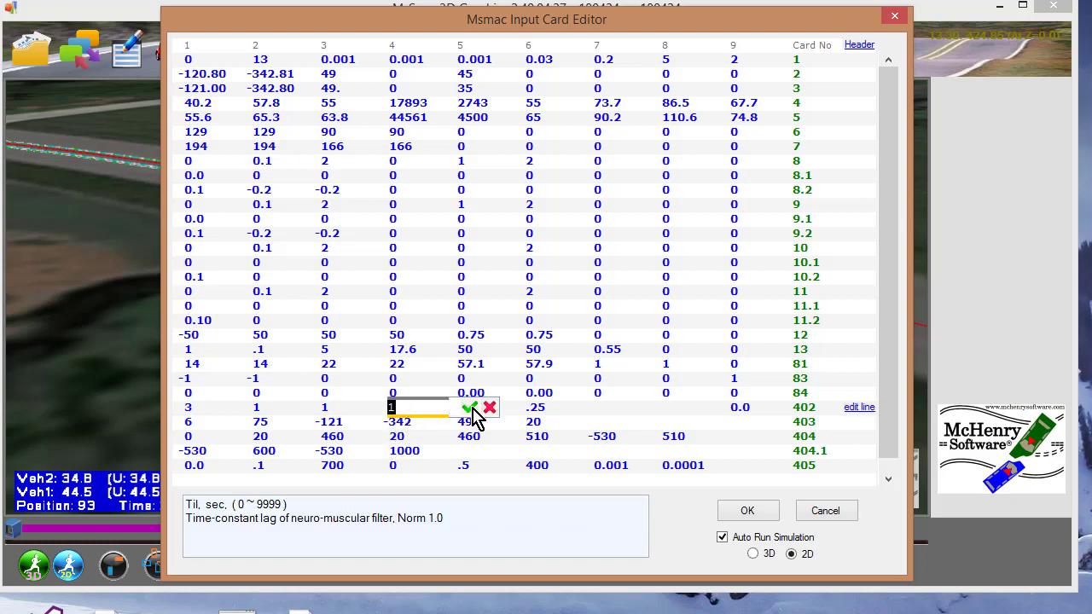
{"action": "left_click", "coordinate": [468, 408]}
{"action": "left_click", "coordinate": [474, 409]}
{"action": "type", "text": "8"}
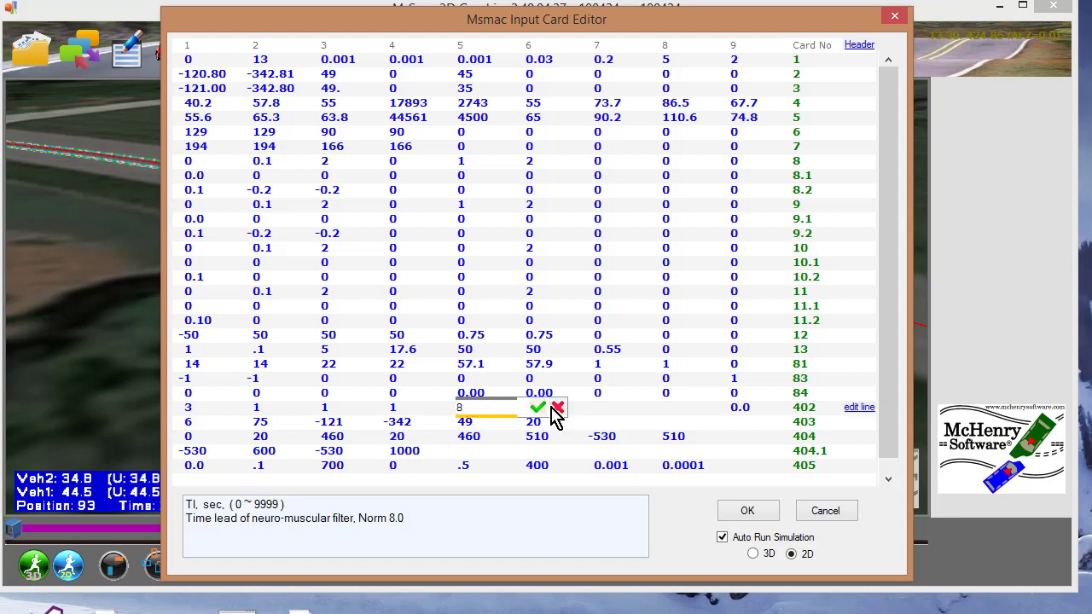
{"action": "left_click", "coordinate": [537, 407]}
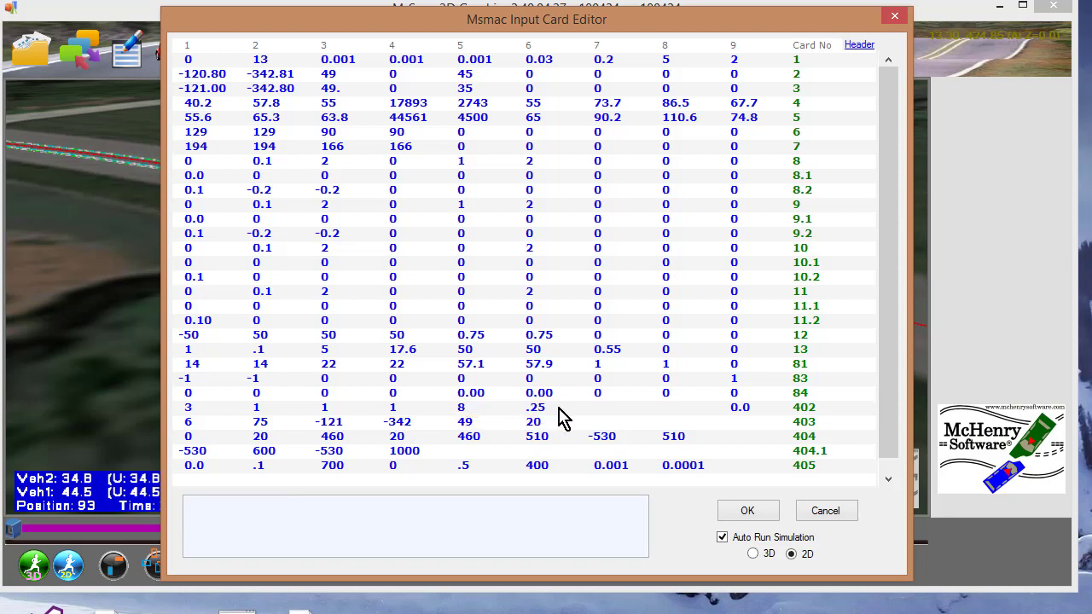
{"action": "left_click", "coordinate": [557, 408]}
{"action": "left_click", "coordinate": [603, 413]}
Inspect the first three fields of card 403, starting with the number of path curvature descriptors.
{"action": "left_click", "coordinate": [199, 424]}
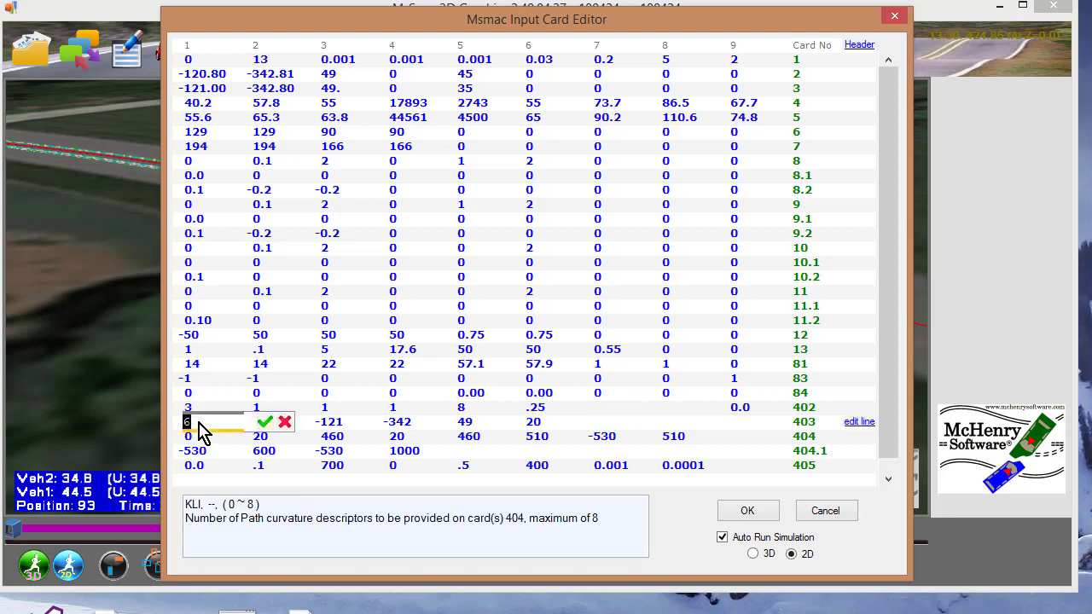
{"action": "double_click", "coordinate": [197, 425]}
{"action": "left_click", "coordinate": [265, 424]}
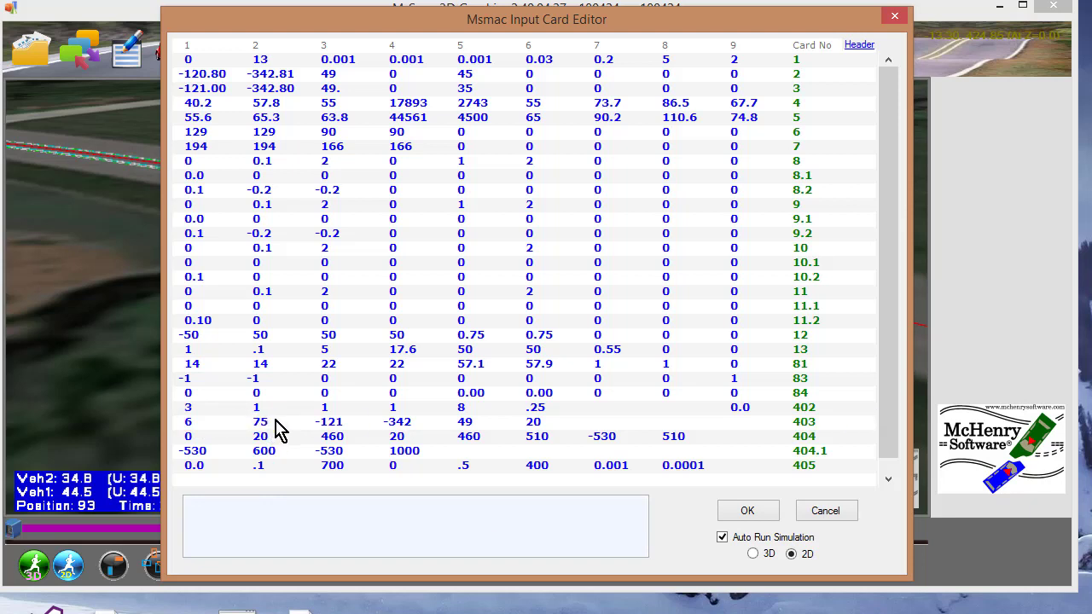
{"action": "left_click", "coordinate": [274, 424]}
{"action": "left_click", "coordinate": [330, 422]}
On card 2, set Vehicle 1's initial X coordinate to -121 and its initial Y coordinate to -342.8.
{"action": "left_click", "coordinate": [223, 75]}
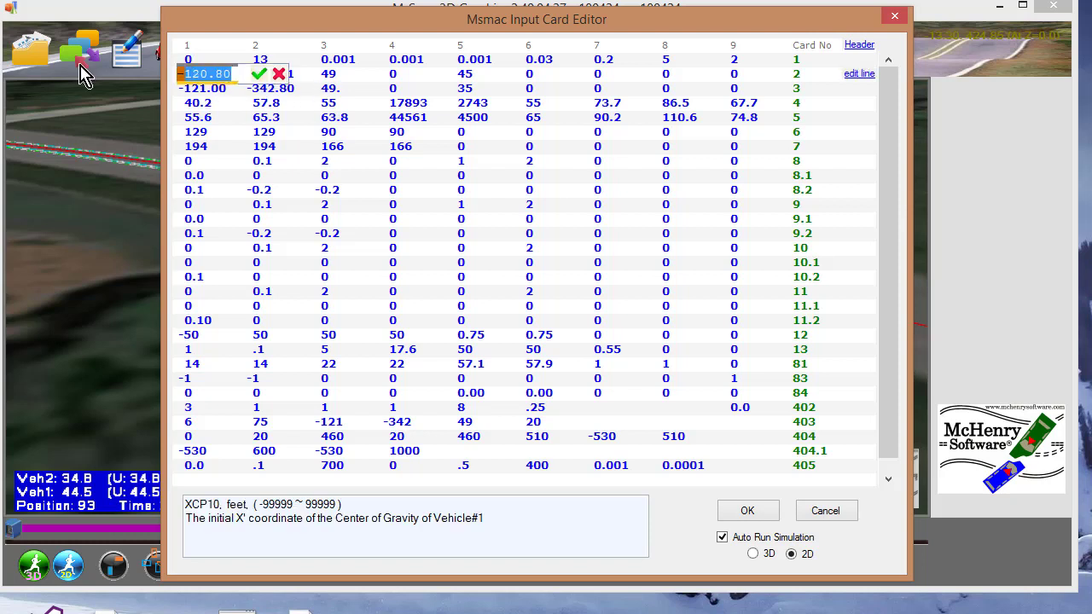
{"action": "type", "text": "-121"}
{"action": "key", "text": "Return"}
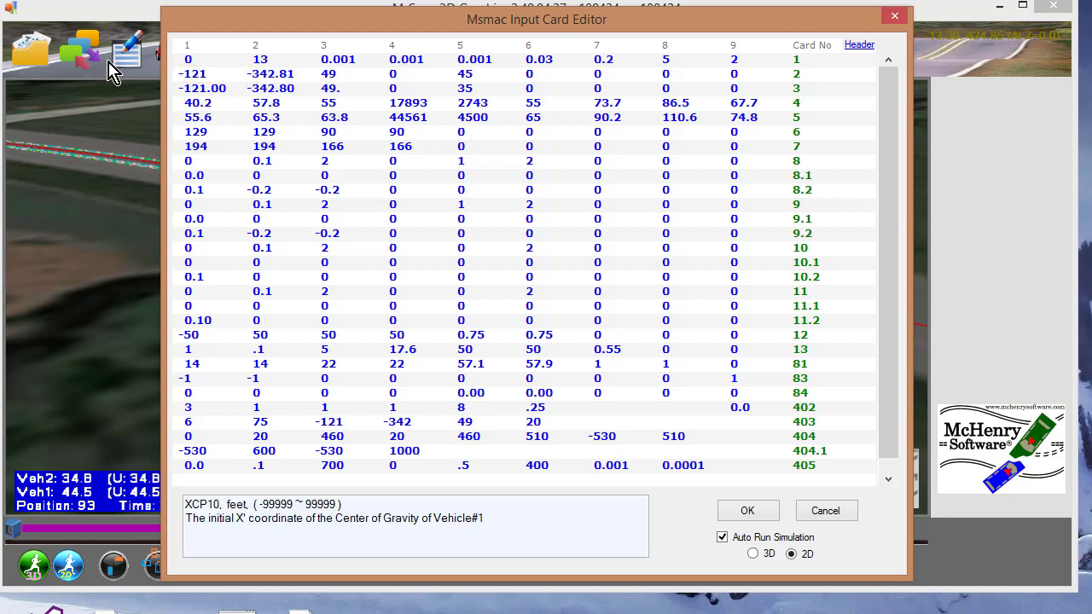
{"action": "left_click", "coordinate": [304, 72]}
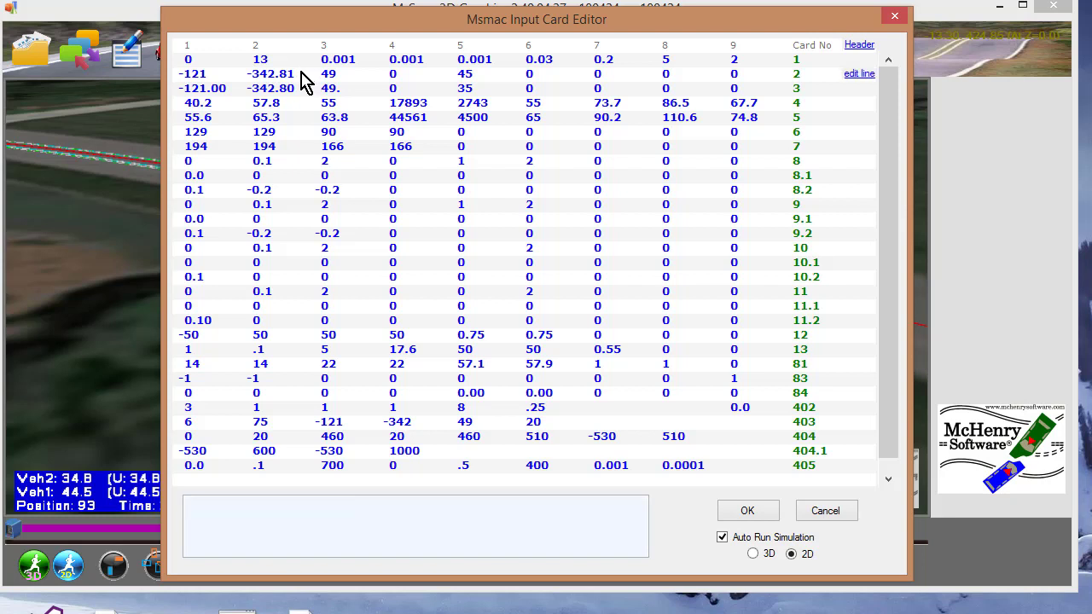
{"action": "left_click", "coordinate": [302, 74]}
{"action": "key", "text": "BackSpace"}
{"action": "key", "text": "Return"}
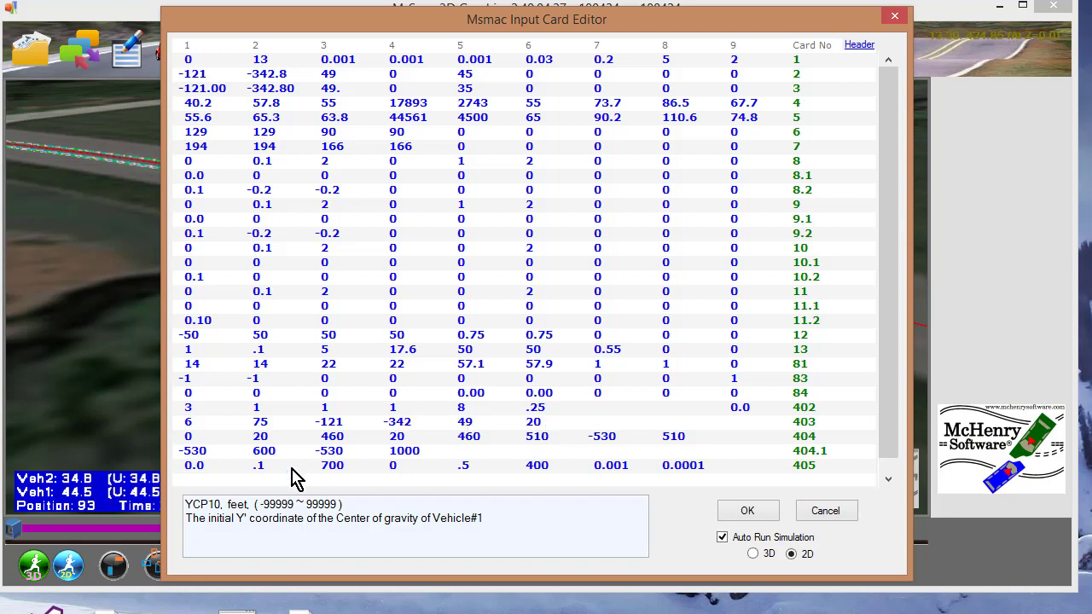
Review card 404's first radius of curvature and card 405's first field and probe length.
{"action": "left_click", "coordinate": [196, 436]}
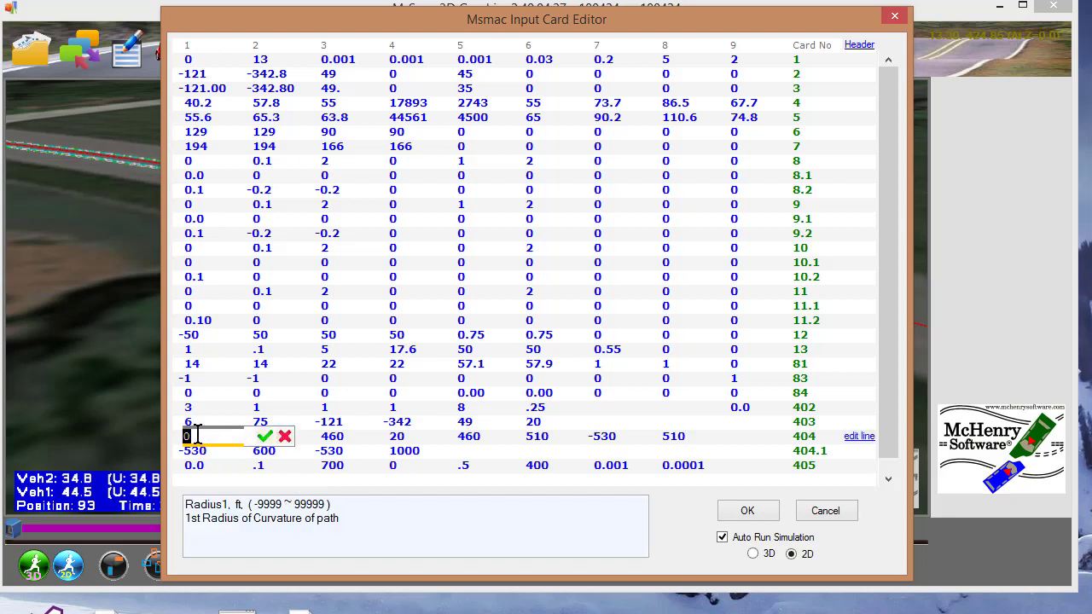
{"action": "left_click", "coordinate": [264, 437]}
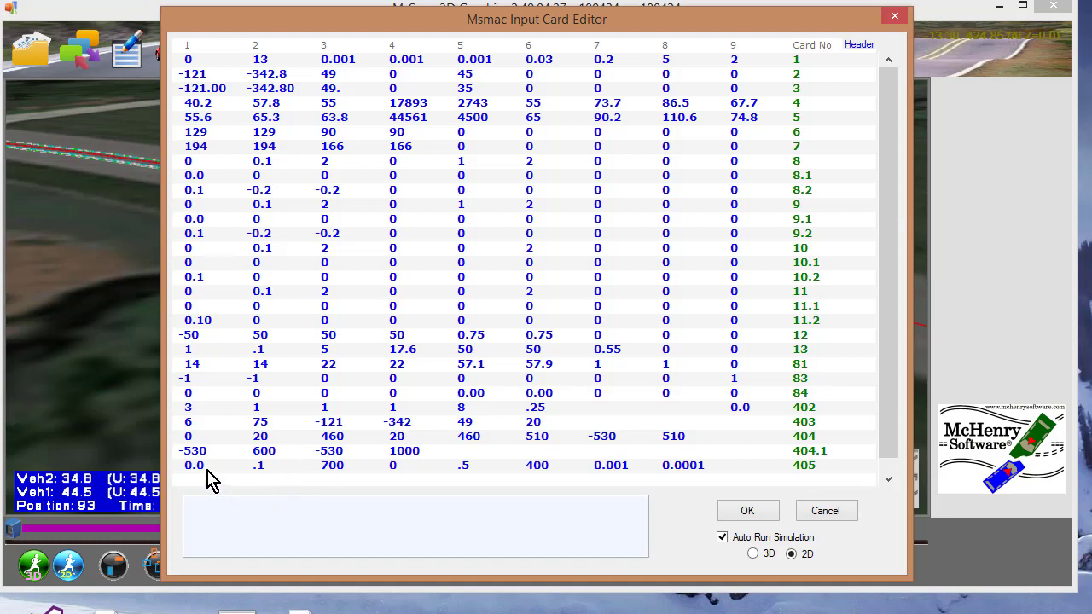
{"action": "left_click", "coordinate": [207, 470]}
{"action": "left_click", "coordinate": [265, 465]}
{"action": "left_click", "coordinate": [352, 465]}
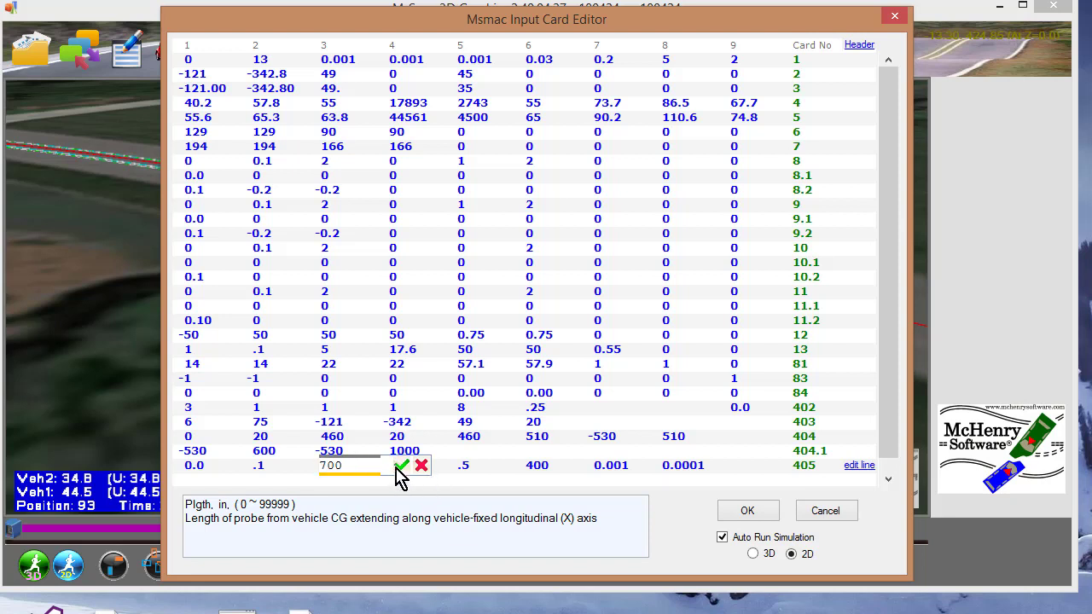
{"action": "left_click", "coordinate": [400, 465]}
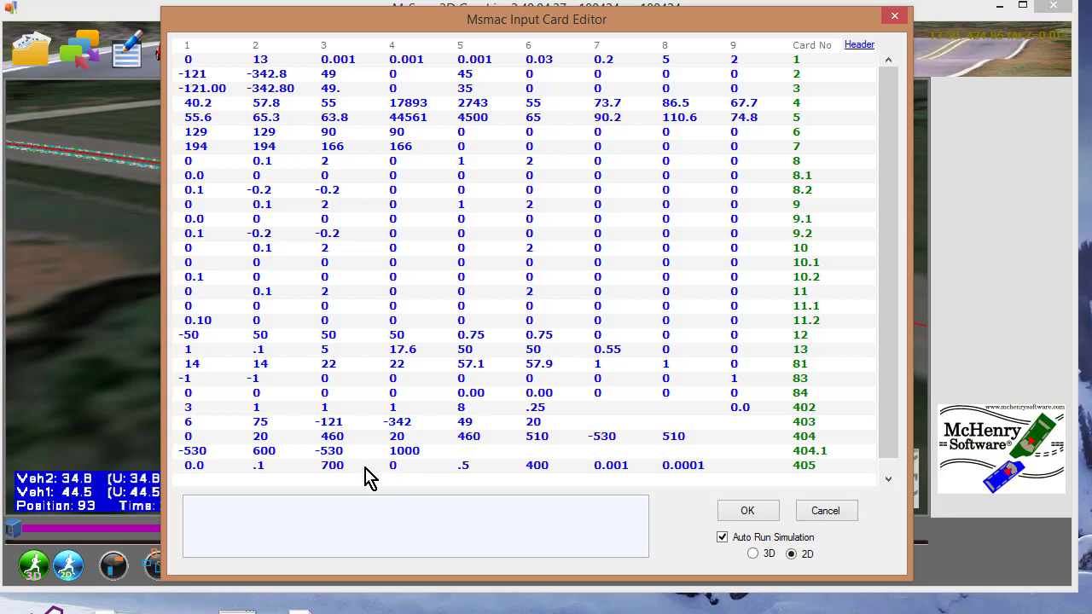
Check card 405's error correction null band and recheck its probe length, and discard all input card changes.
{"action": "left_click", "coordinate": [398, 466]}
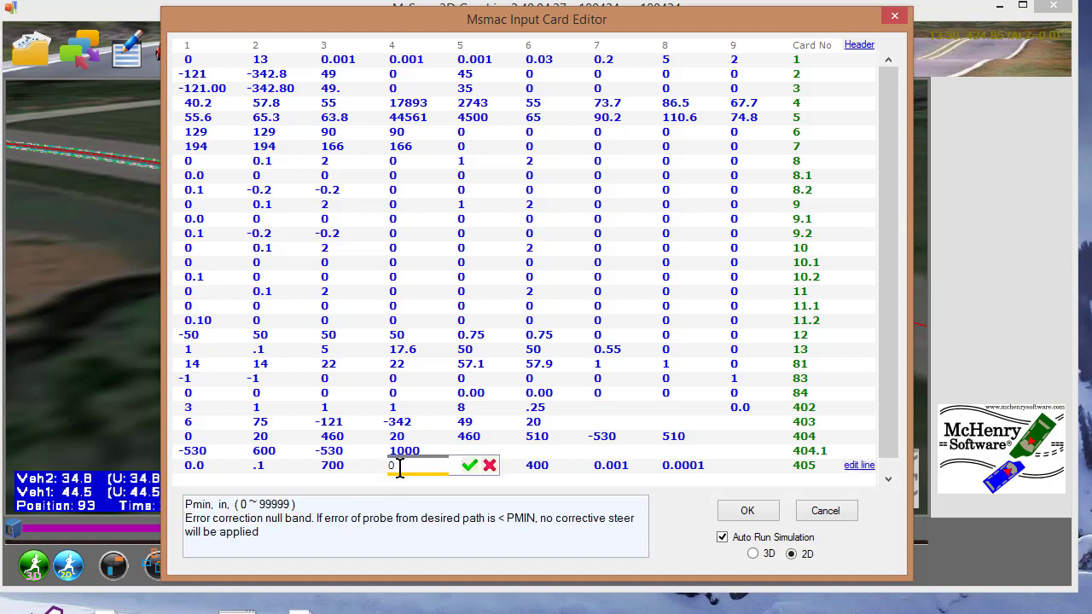
{"action": "left_click", "coordinate": [356, 465]}
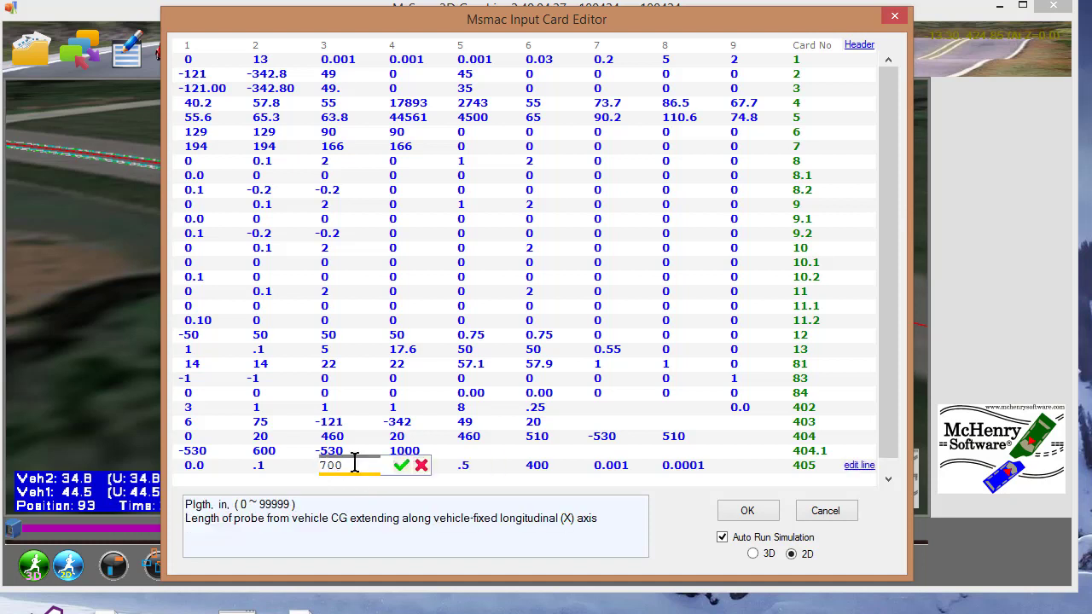
{"action": "left_click", "coordinate": [214, 465]}
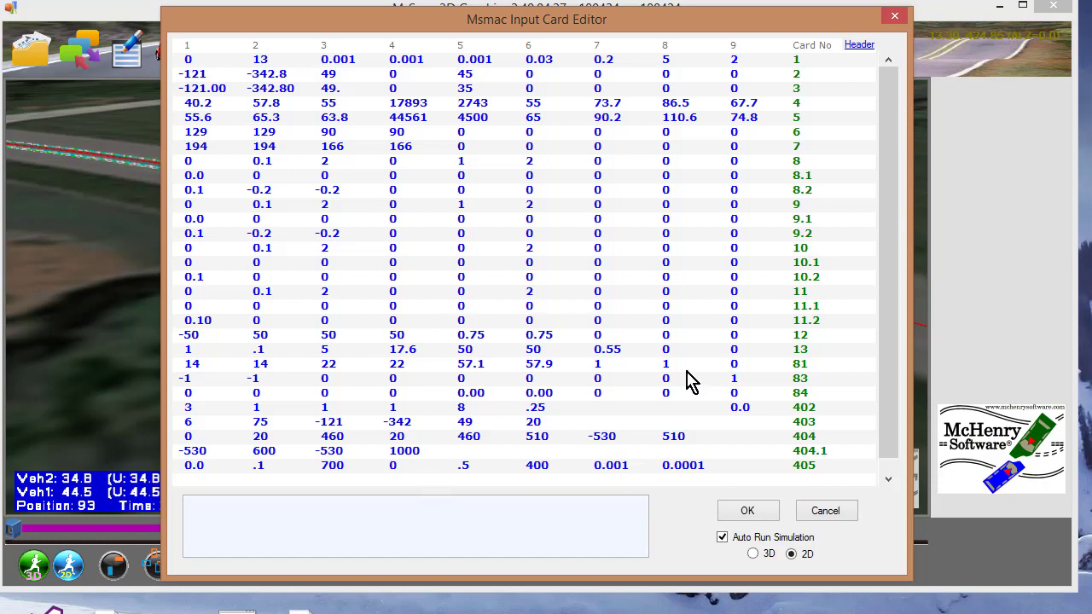
{"action": "left_click", "coordinate": [822, 512]}
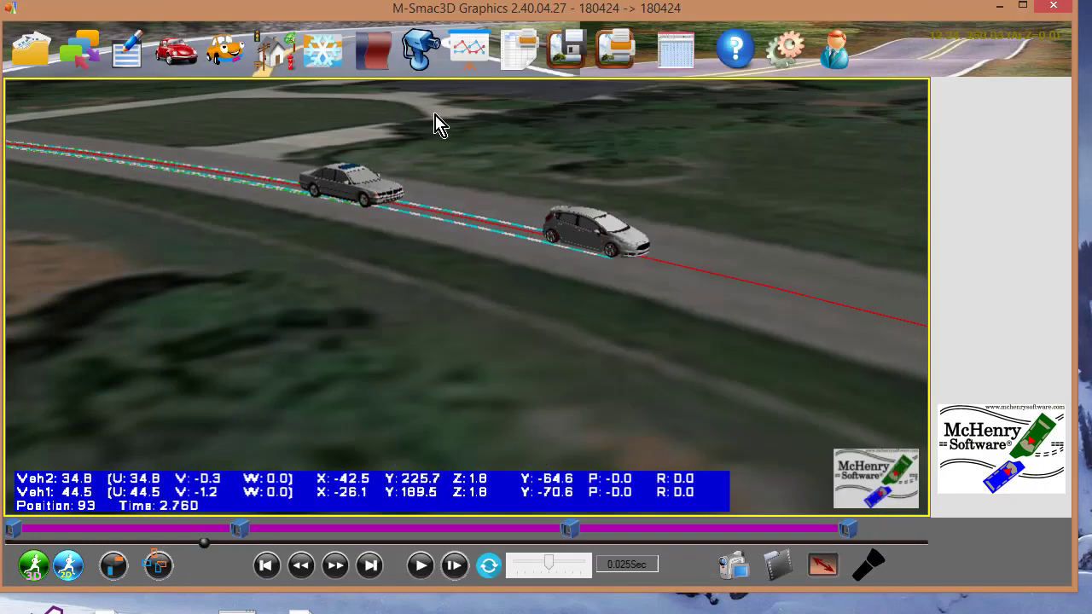
Chart the steering of vehicles V1 and V2 and view the chart's data as a list.
{"action": "left_click", "coordinate": [473, 58]}
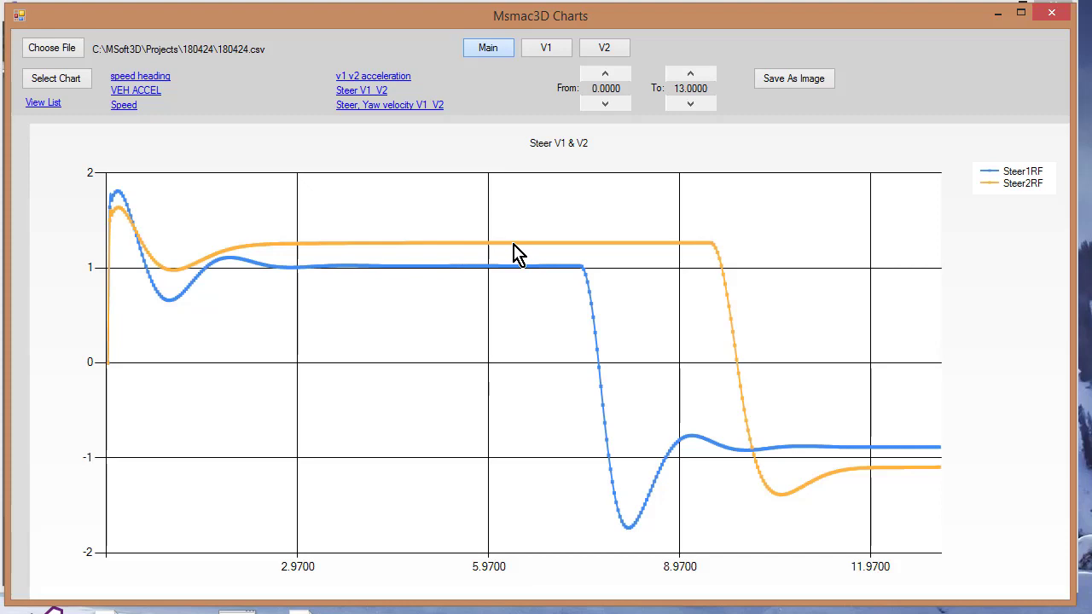
{"action": "left_click", "coordinate": [38, 105]}
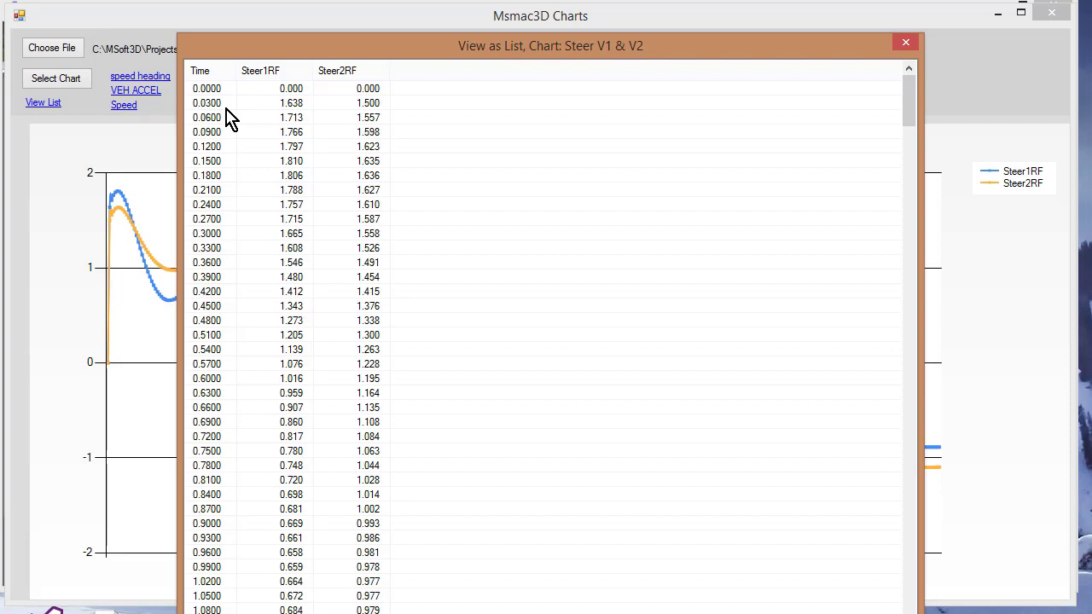
Close the steering list and chart, and examine both vehicles' path along the curved road from an overhead view.
{"action": "left_click", "coordinate": [902, 44]}
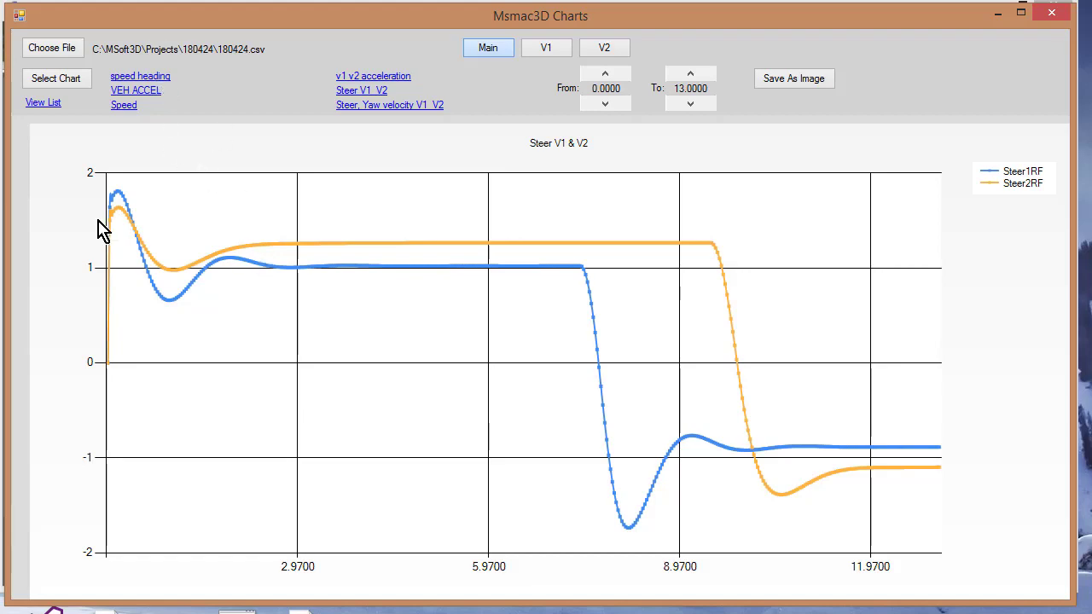
{"action": "left_click", "coordinate": [1056, 14]}
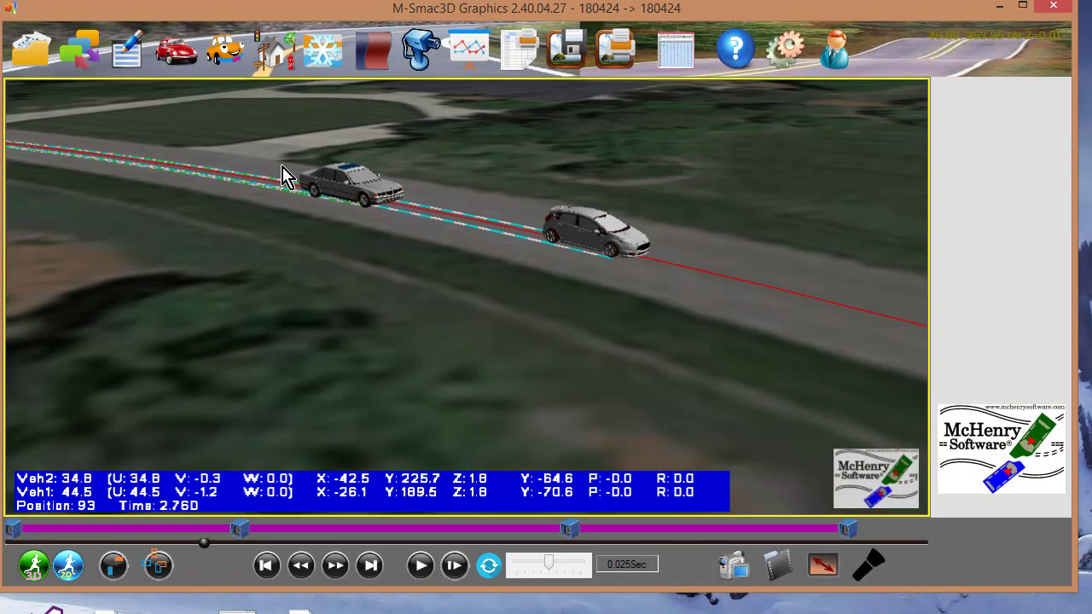
{"action": "right_click", "coordinate": [300, 156]}
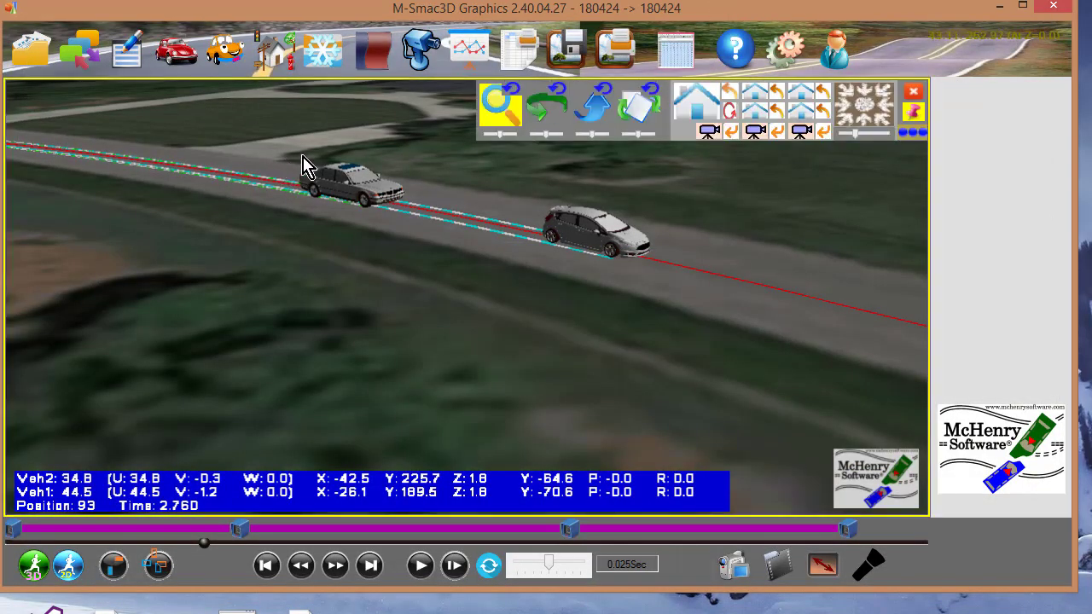
{"action": "left_click", "coordinate": [756, 100]}
{"action": "scroll", "coordinate": [529, 283], "scroll_direction": "up", "scroll_amount": 3}
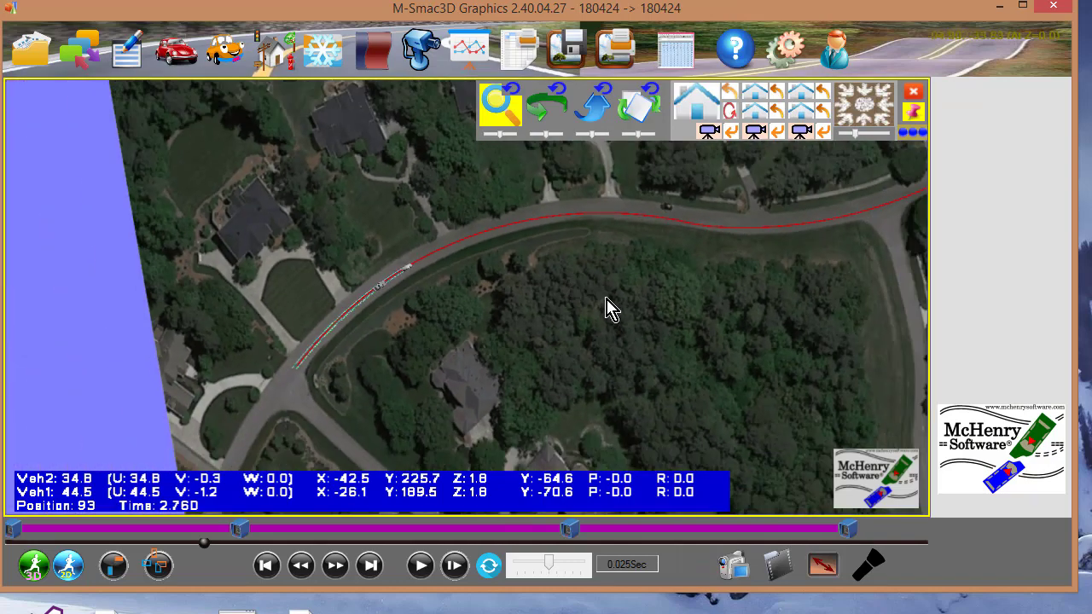
{"action": "left_click_drag", "start_coordinate": [605, 310], "coordinate": [402, 333]}
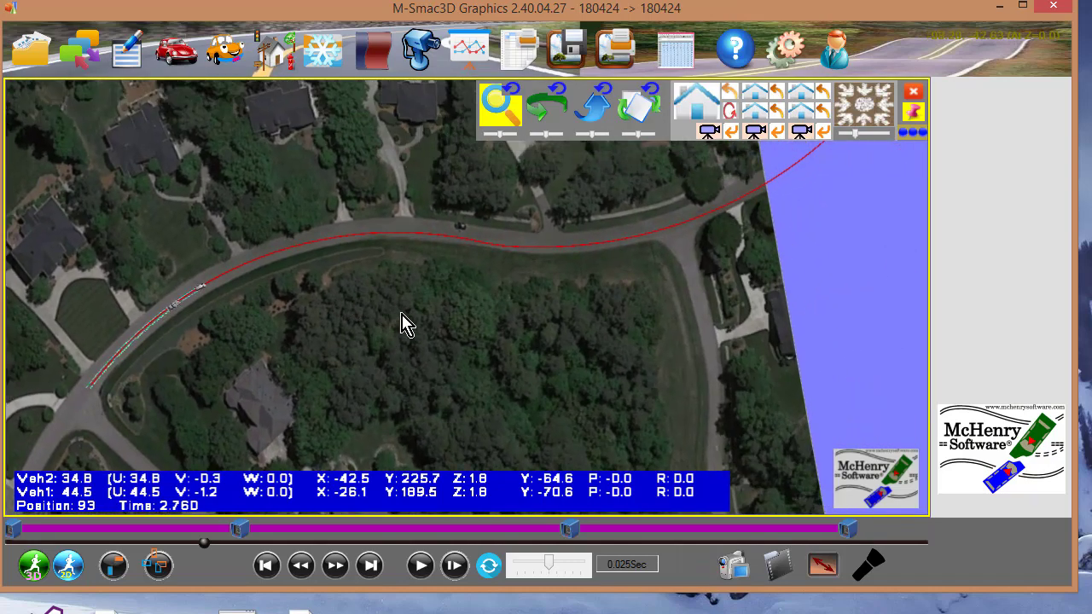
{"action": "left_click", "coordinate": [913, 94]}
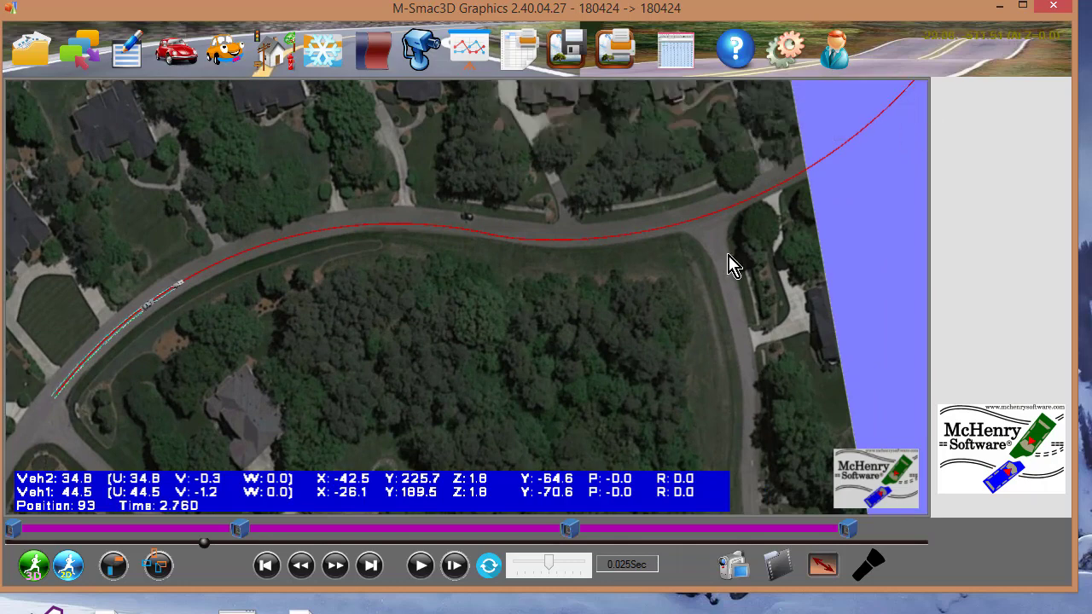
{"action": "scroll", "coordinate": [726, 266], "scroll_direction": "up", "scroll_amount": 4}
{"action": "left_click_drag", "start_coordinate": [702, 264], "coordinate": [877, 187]}
{"action": "scroll", "coordinate": [865, 195], "scroll_direction": "down", "scroll_amount": 2}
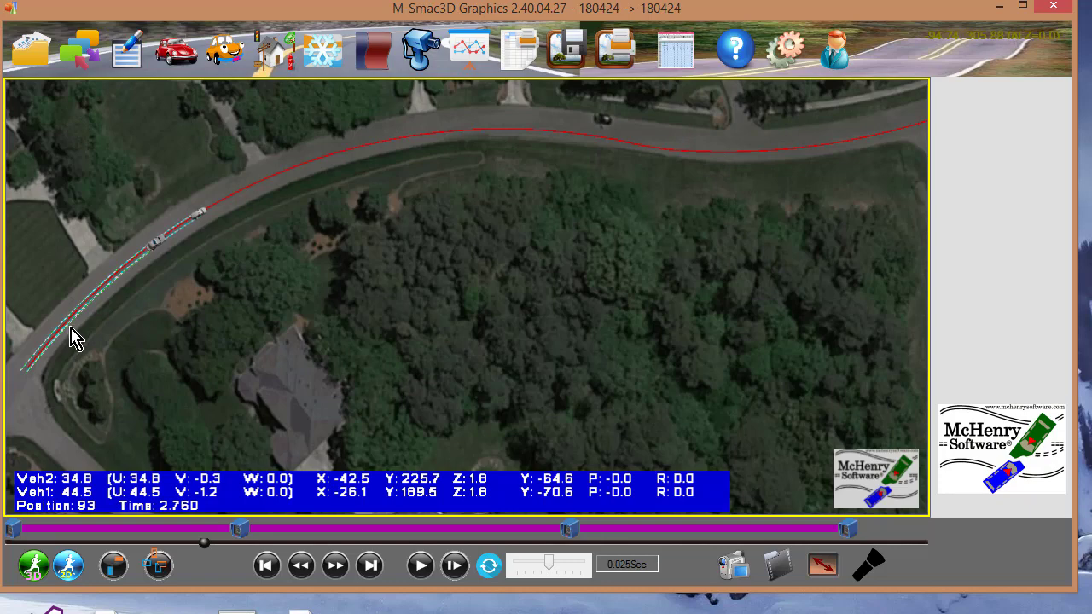
{"action": "scroll", "coordinate": [313, 302], "scroll_direction": "down", "scroll_amount": 3}
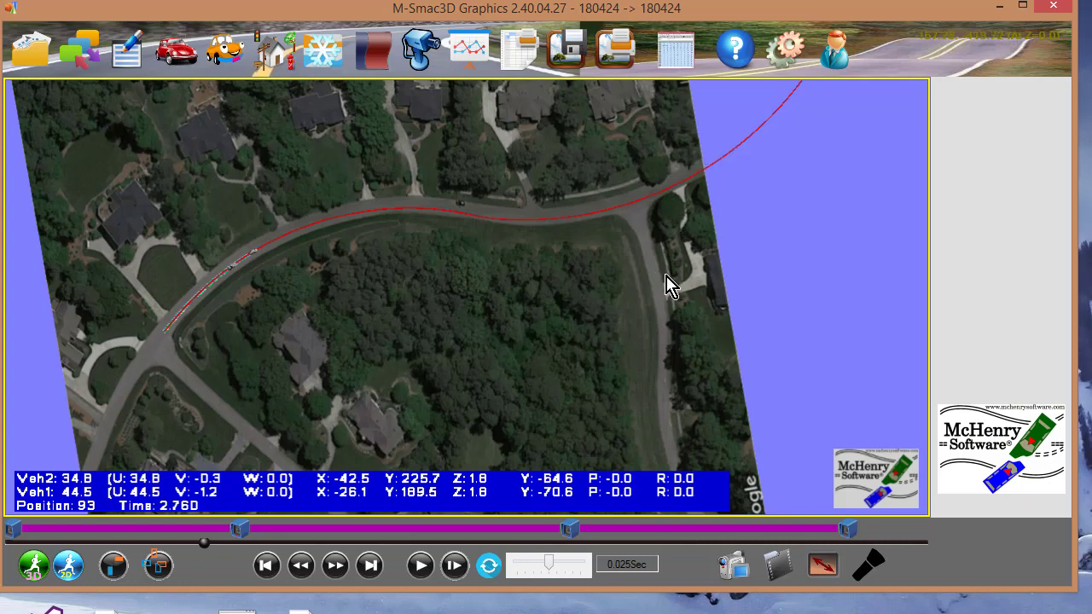
{"action": "scroll", "coordinate": [395, 316], "scroll_direction": "up", "scroll_amount": 3}
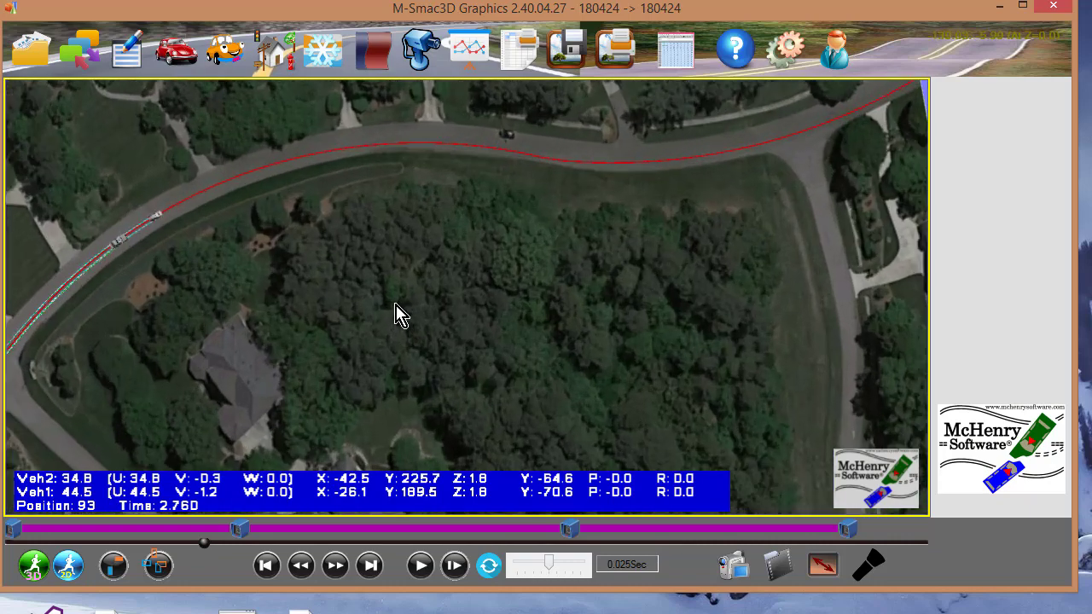
Return to the project's input cards and delete driver model cards 402, 403, 404 and 405.
{"action": "left_click", "coordinate": [667, 53]}
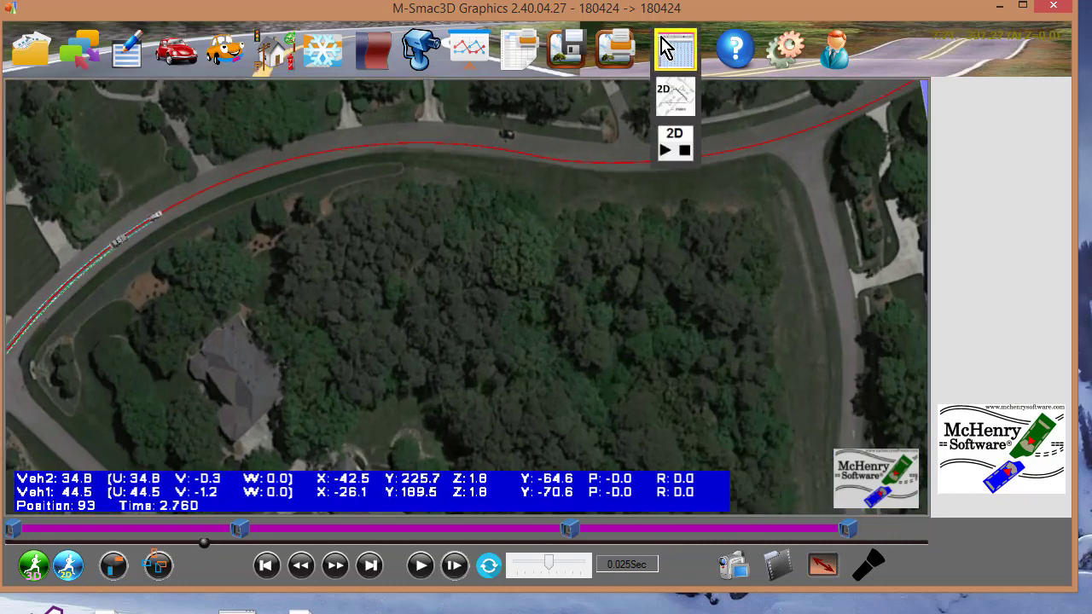
{"action": "left_click", "coordinate": [667, 50]}
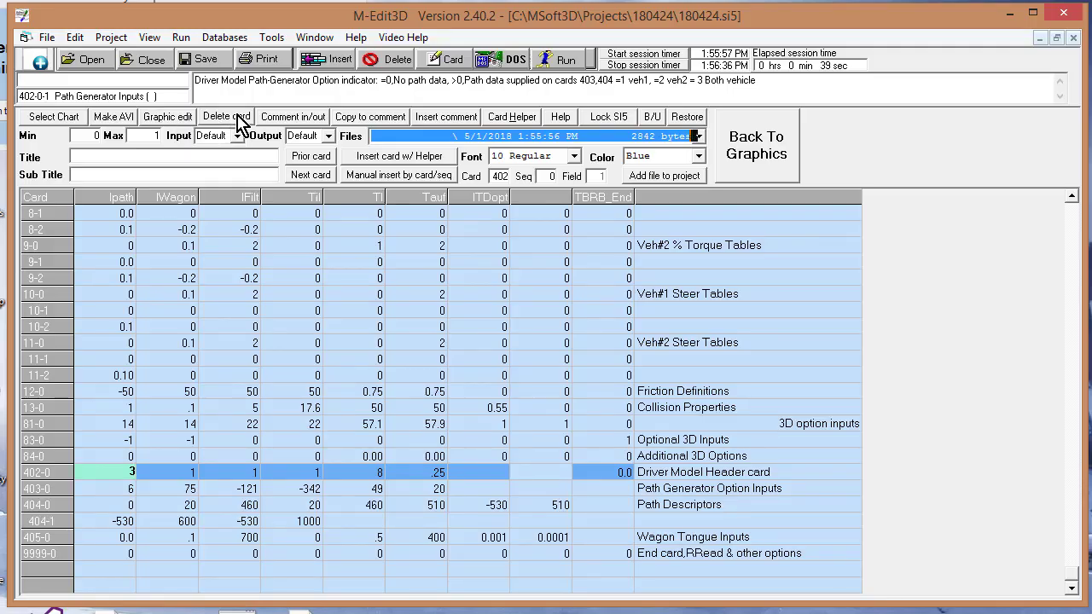
{"action": "left_click", "coordinate": [238, 117]}
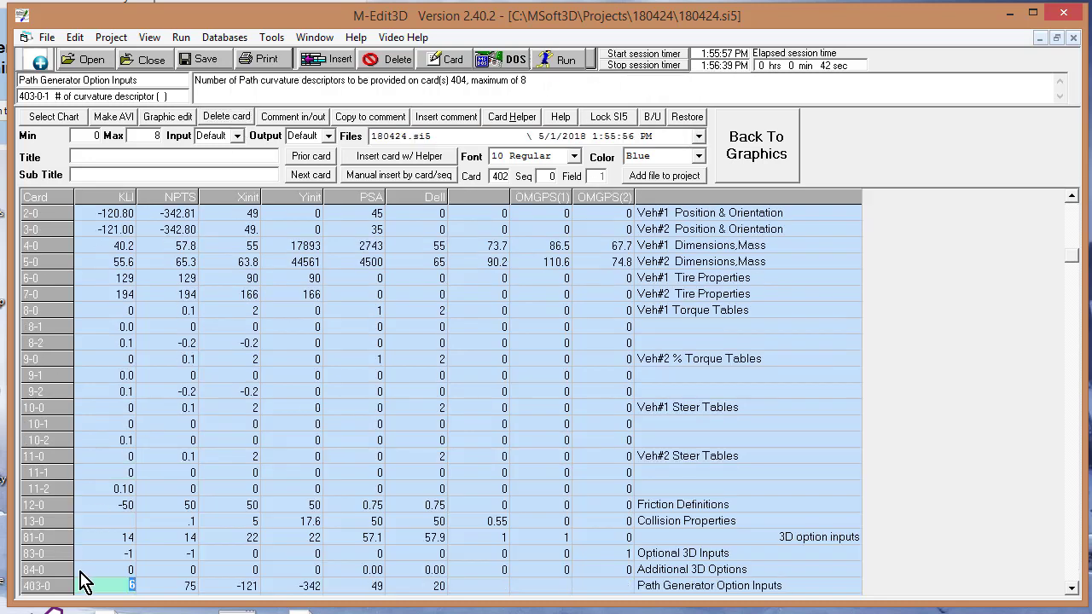
{"action": "left_click", "coordinate": [226, 118]}
{"action": "left_click", "coordinate": [226, 117]}
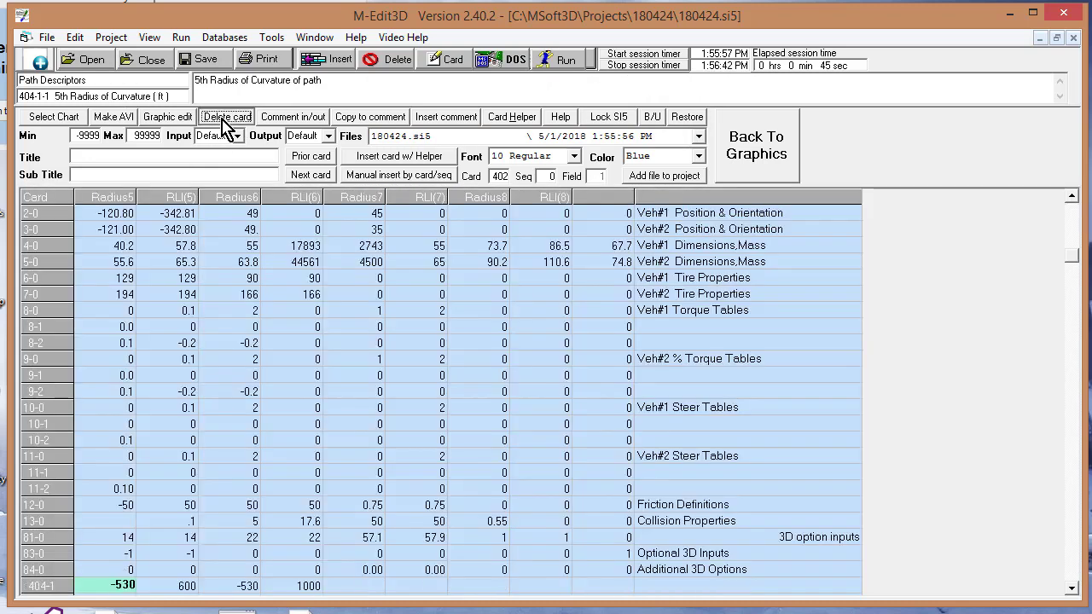
{"action": "left_click", "coordinate": [226, 117]}
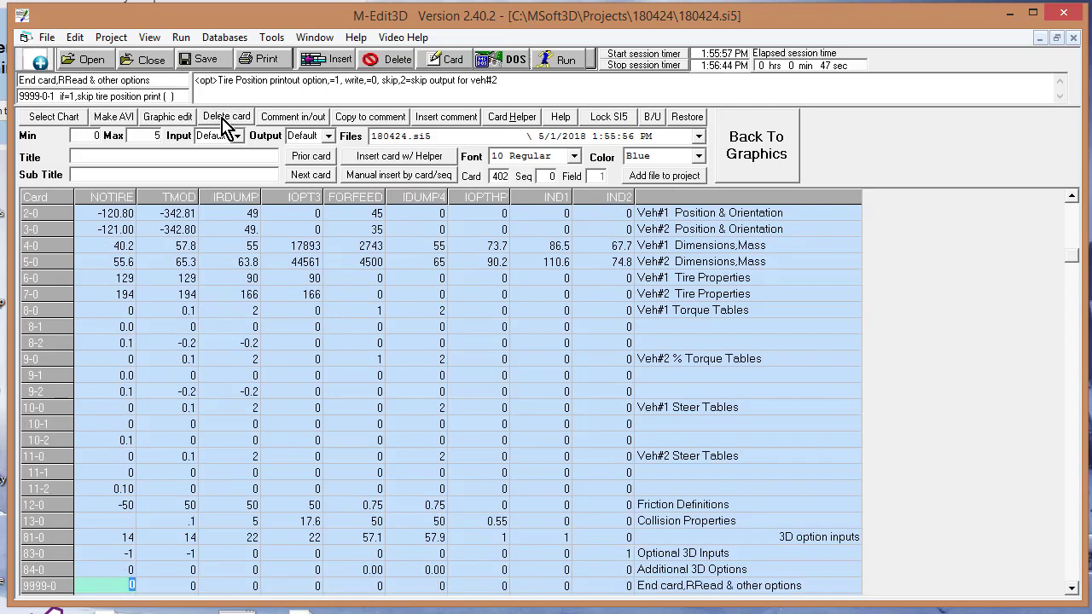
Insert a blank Driver Model Header card 402-0 and Path Generator Option Inputs card 403-0 with the card helper.
{"action": "left_click", "coordinate": [431, 165]}
{"action": "left_click_drag", "start_coordinate": [1061, 261], "coordinate": [1075, 539]}
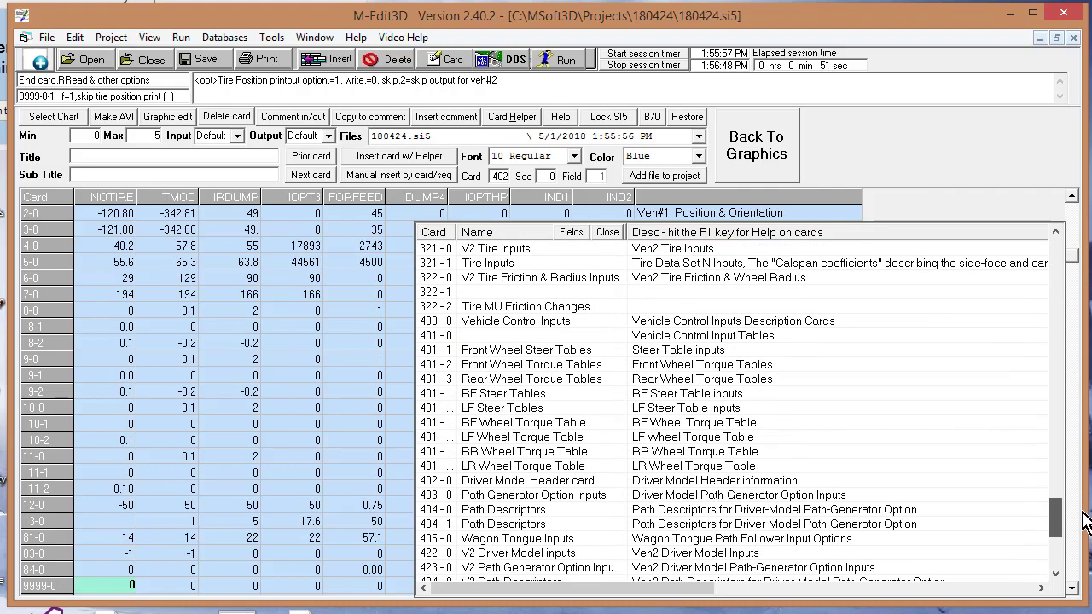
{"action": "double_click", "coordinate": [482, 483]}
{"action": "left_click", "coordinate": [367, 161]}
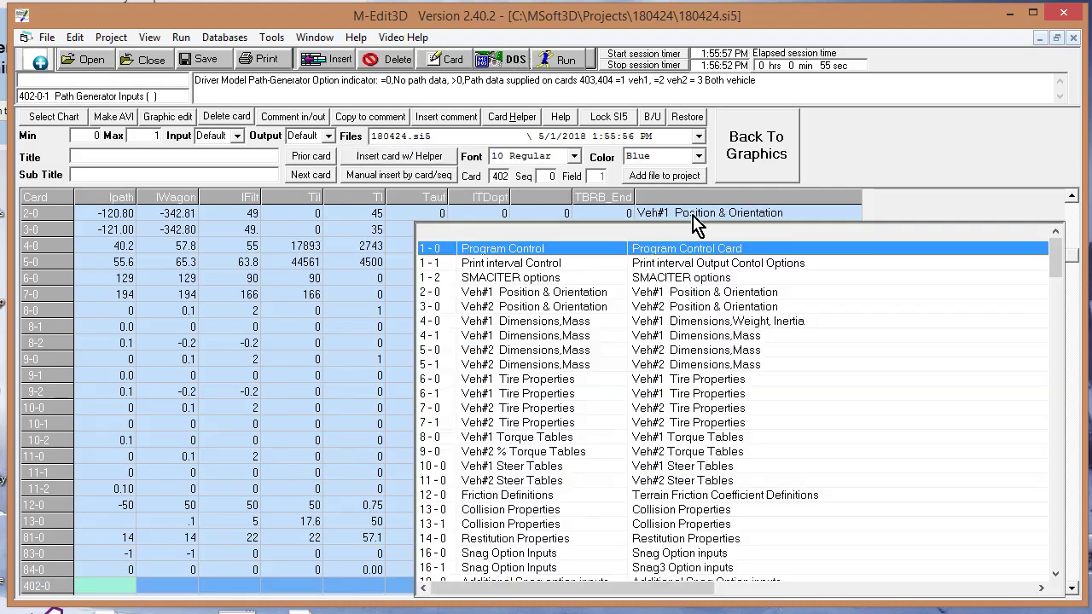
{"action": "left_click_drag", "start_coordinate": [1057, 245], "coordinate": [1079, 536]}
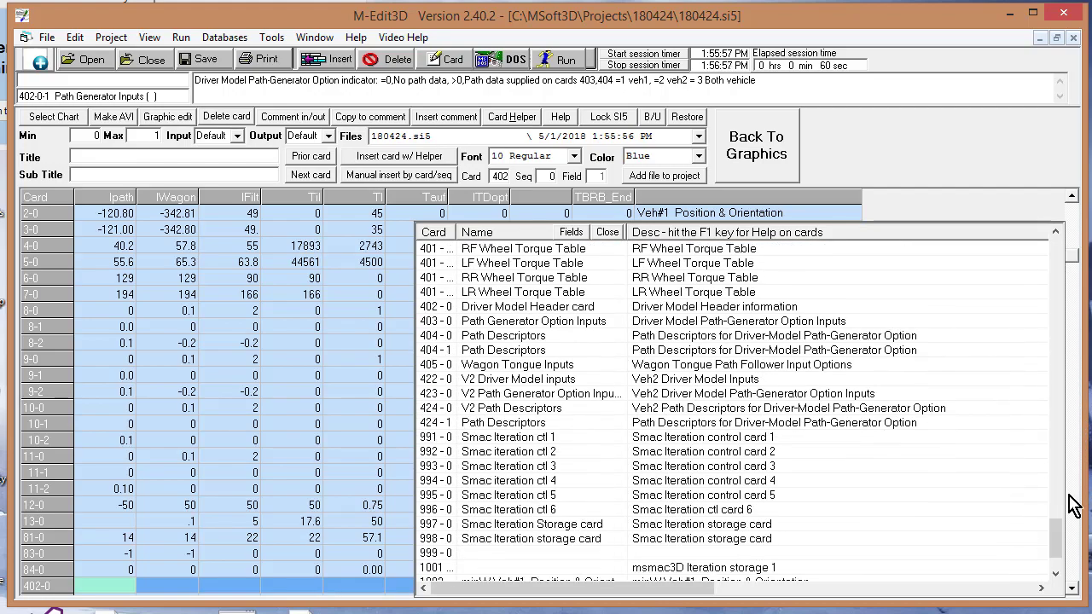
{"action": "double_click", "coordinate": [480, 333]}
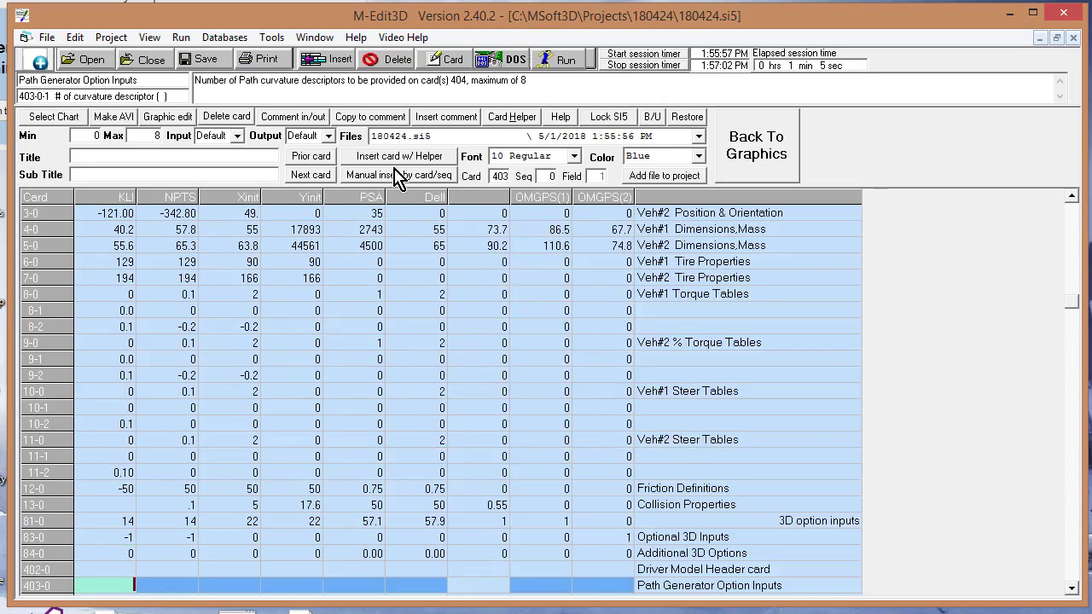
Insert blank Path Descriptors cards 404-0 and 404-1 with the card helper.
{"action": "left_click", "coordinate": [396, 158]}
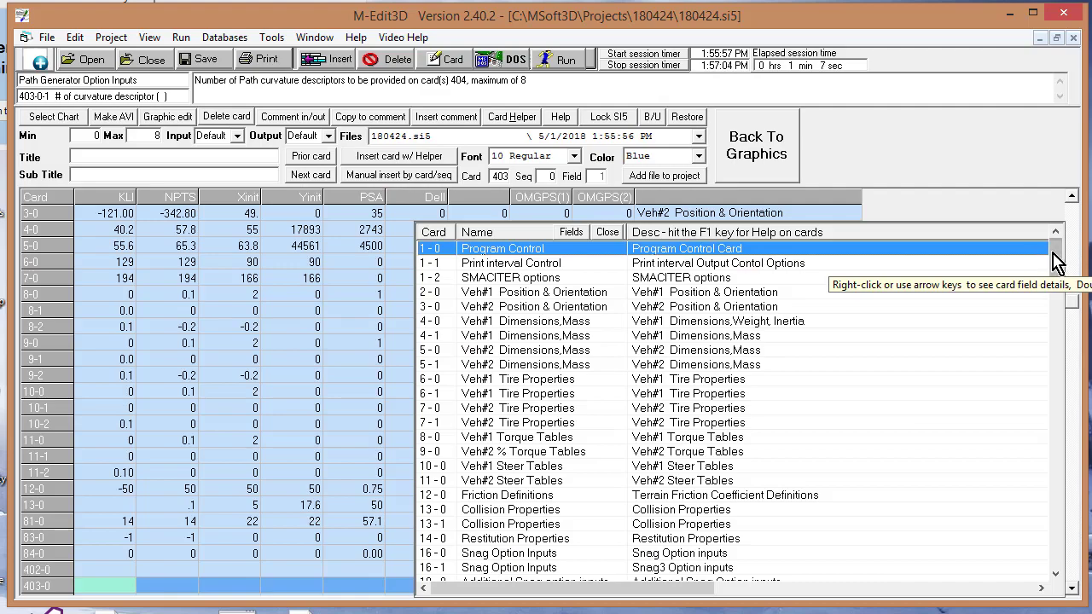
{"action": "left_click_drag", "start_coordinate": [1055, 247], "coordinate": [1091, 540]}
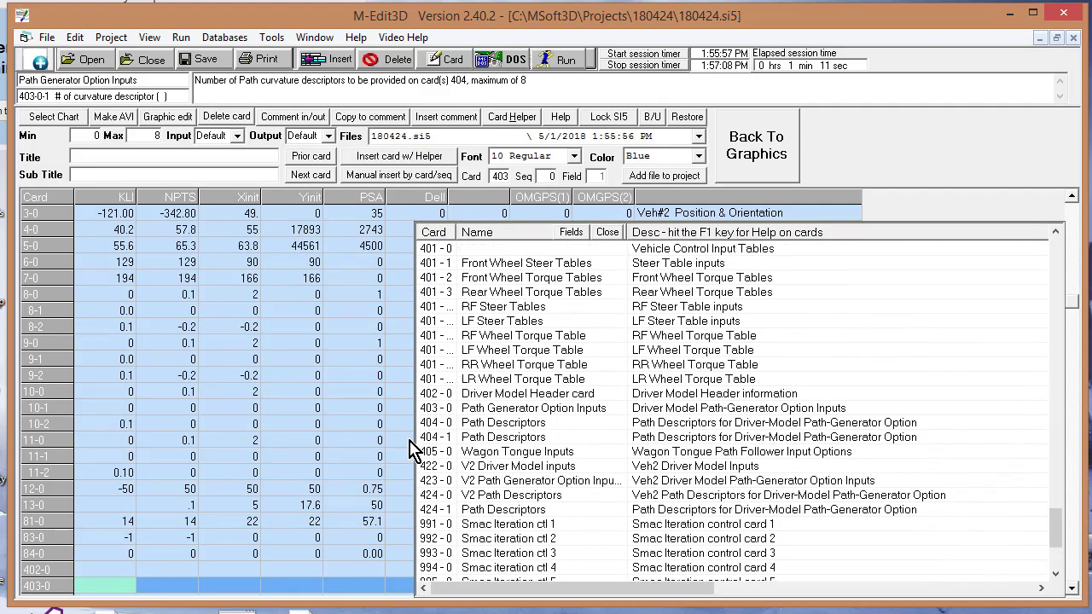
{"action": "left_click", "coordinate": [427, 425]}
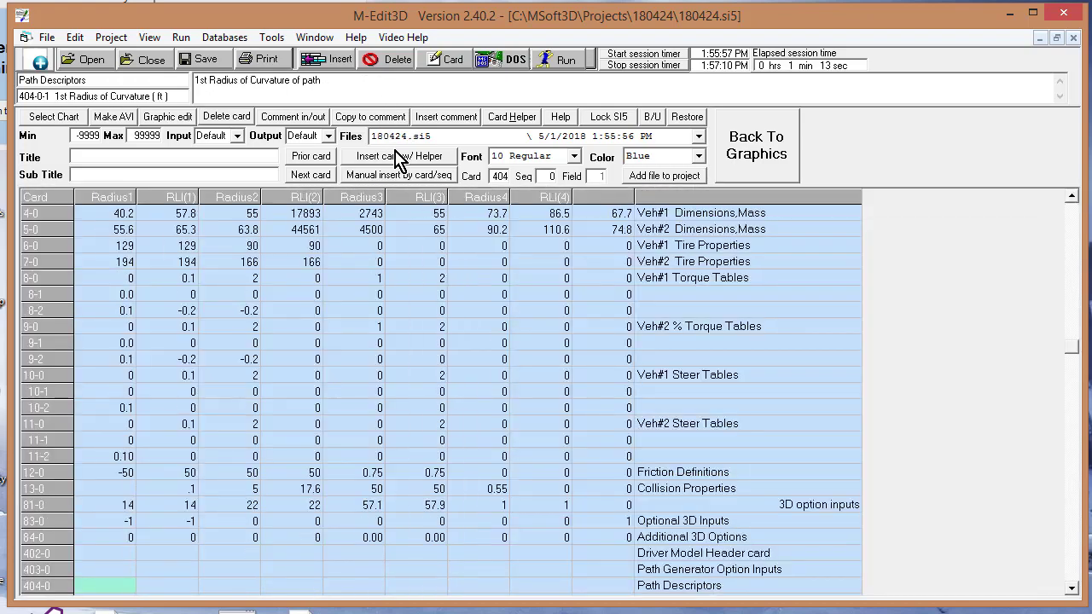
{"action": "left_click", "coordinate": [400, 156]}
{"action": "left_click_drag", "start_coordinate": [1058, 265], "coordinate": [1088, 534]}
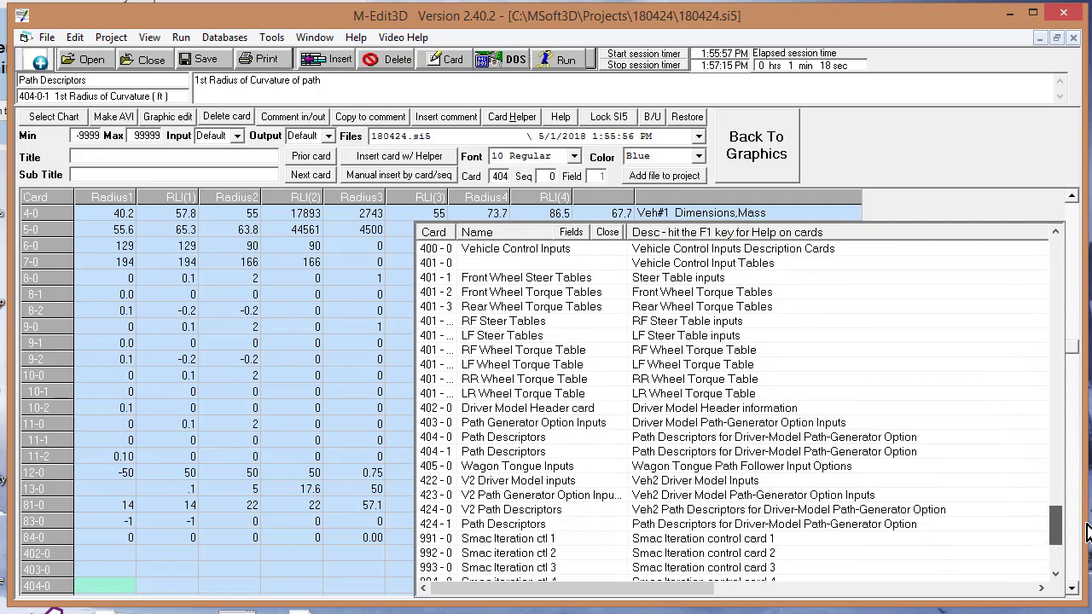
{"action": "left_click", "coordinate": [436, 452]}
{"action": "left_click", "coordinate": [436, 452]}
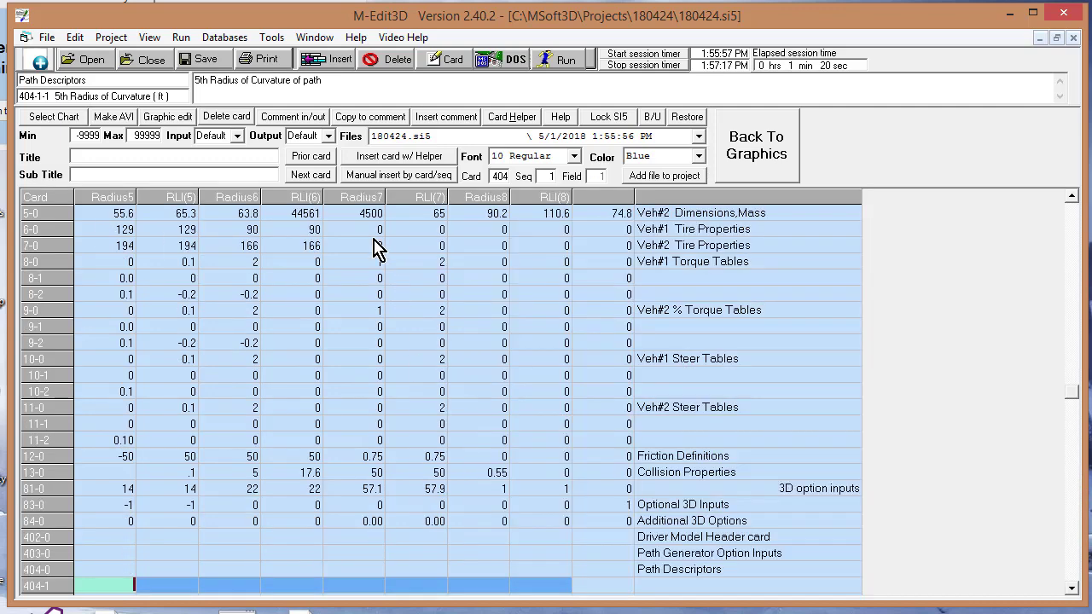
Insert a blank Wagon Tongue Inputs card 405-0 with the card helper.
{"action": "left_click", "coordinate": [375, 156]}
{"action": "left_click_drag", "start_coordinate": [1056, 252], "coordinate": [1072, 527]}
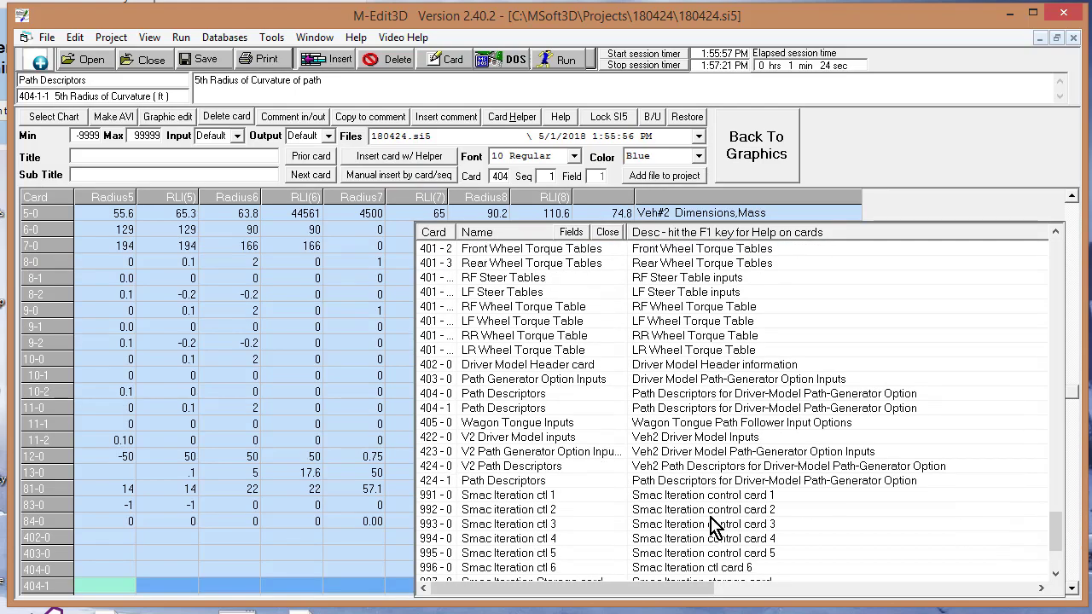
{"action": "left_click", "coordinate": [429, 420]}
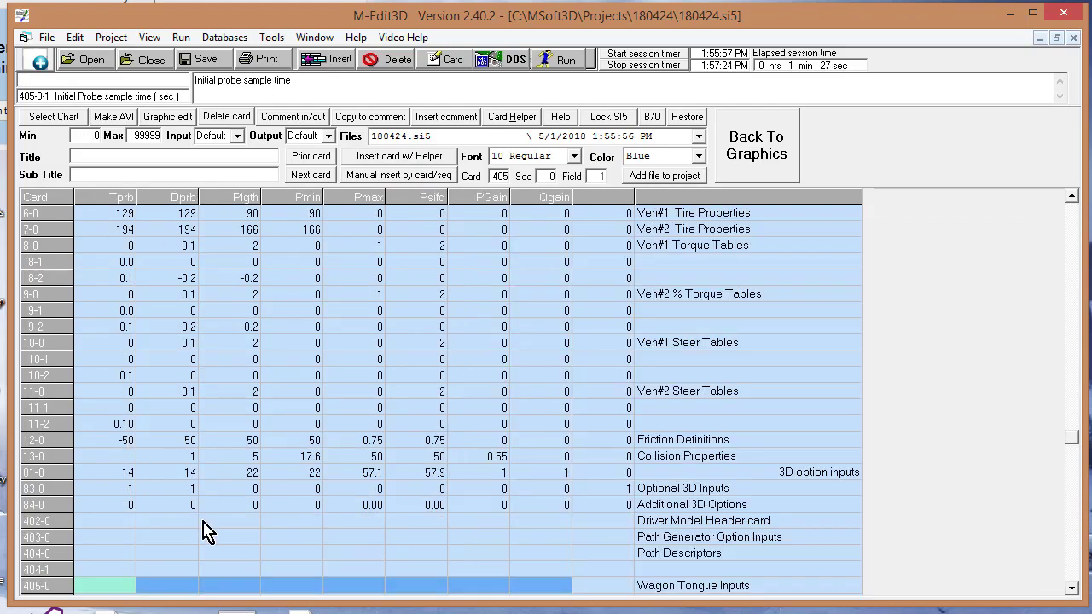
On card 402, set the path generator option to 3 for both vehicles, and the wagon tongue and neuro-muscular filter options to 1.
{"action": "left_click", "coordinate": [91, 505]}
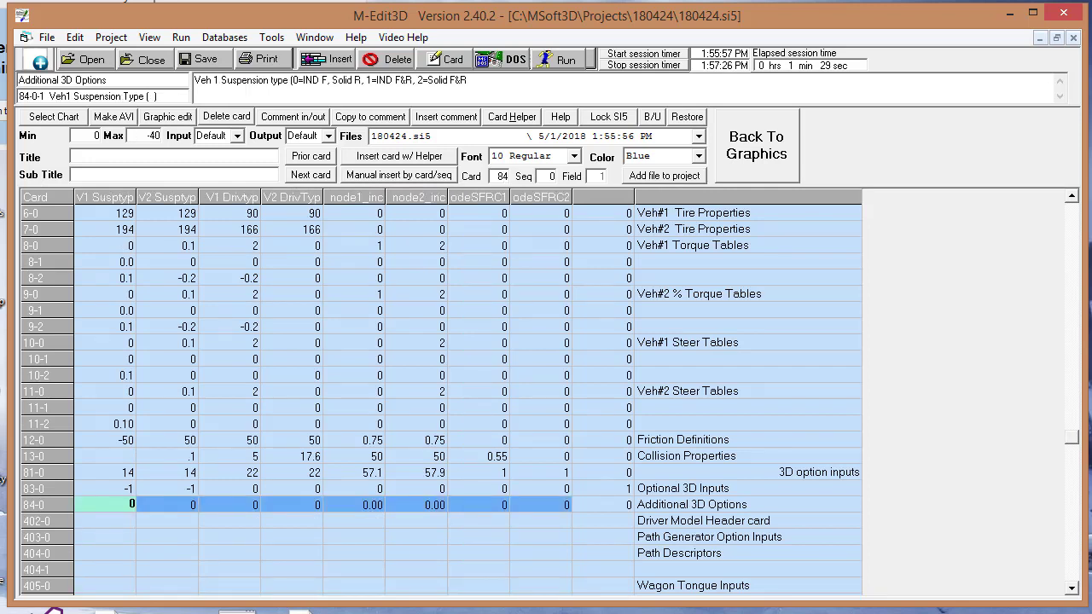
{"action": "key", "text": "Down"}
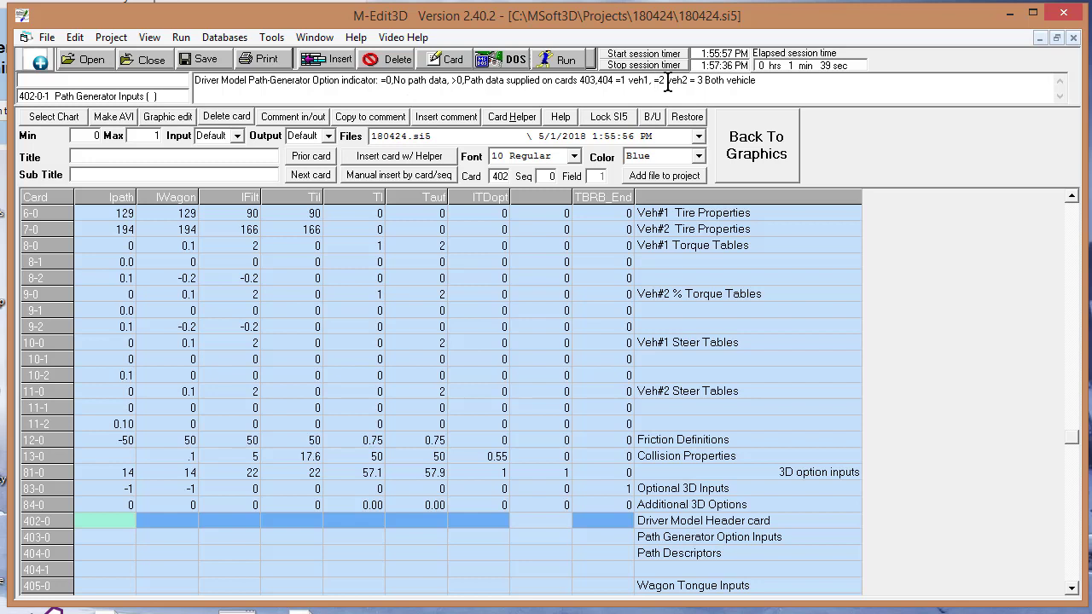
{"action": "key", "text": "Tab"}
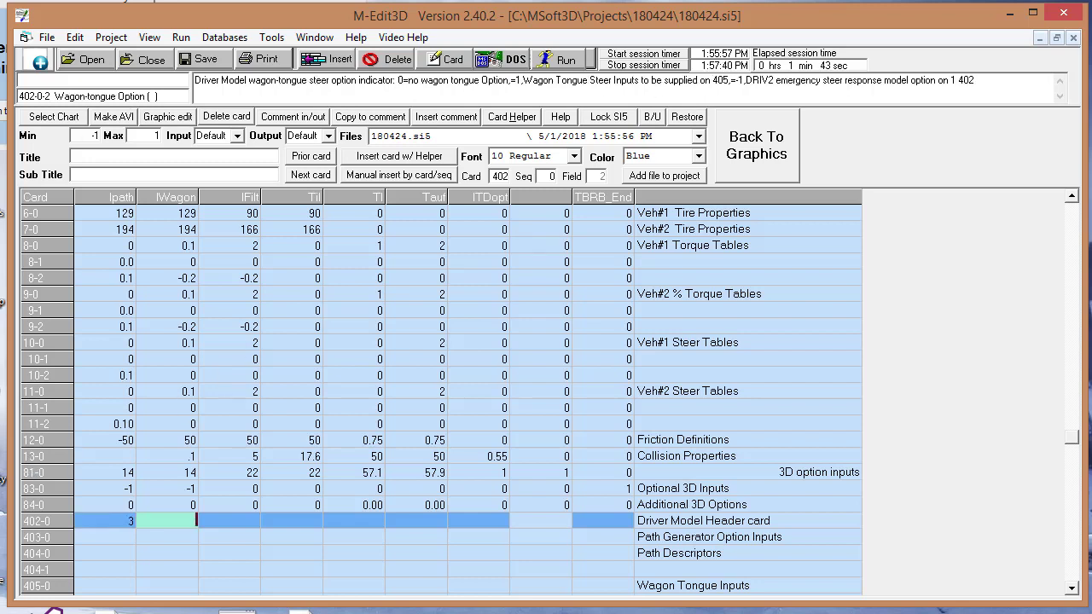
{"action": "type", "text": "1"}
{"action": "key", "text": "Tab"}
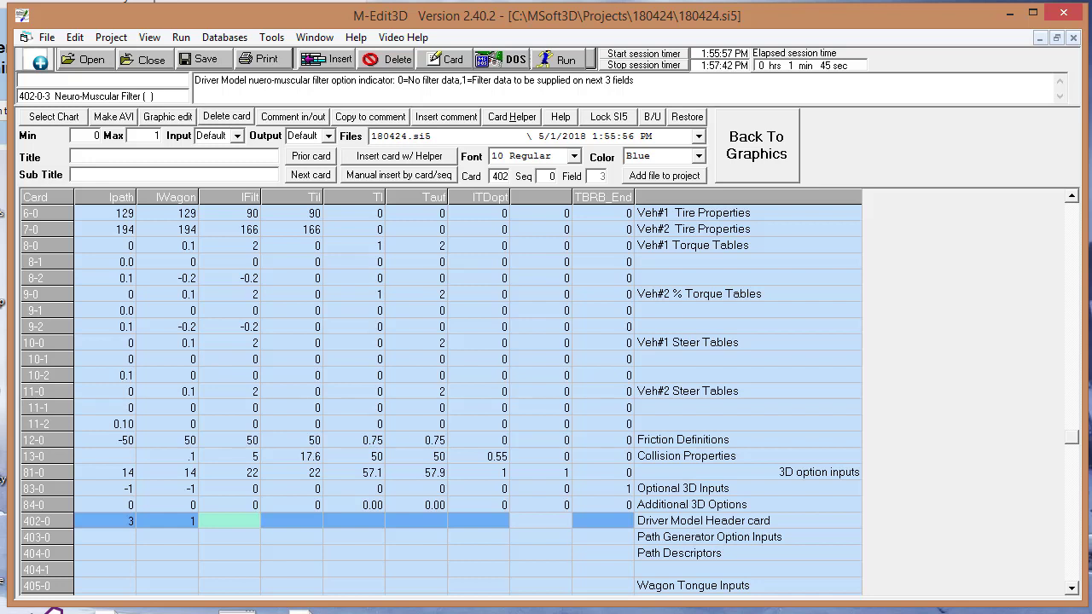
{"action": "key", "text": "Tab"}
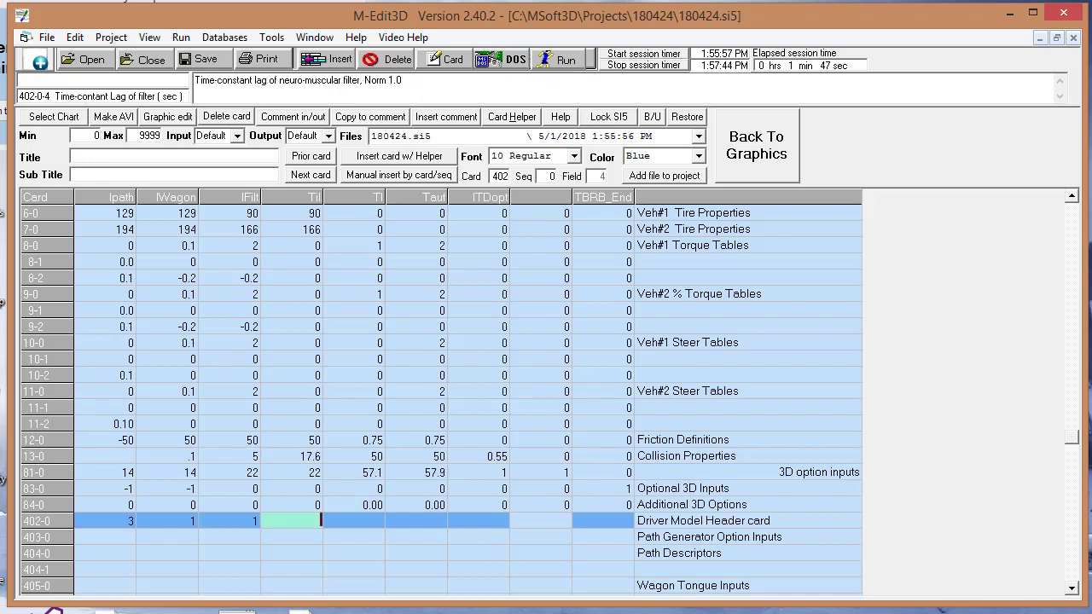
Set card 402's filter time-constant lag to 1, time lead to 8 and net time delay to 0.25 seconds.
{"action": "type", "text": "1"}
{"action": "key", "text": "Tab"}
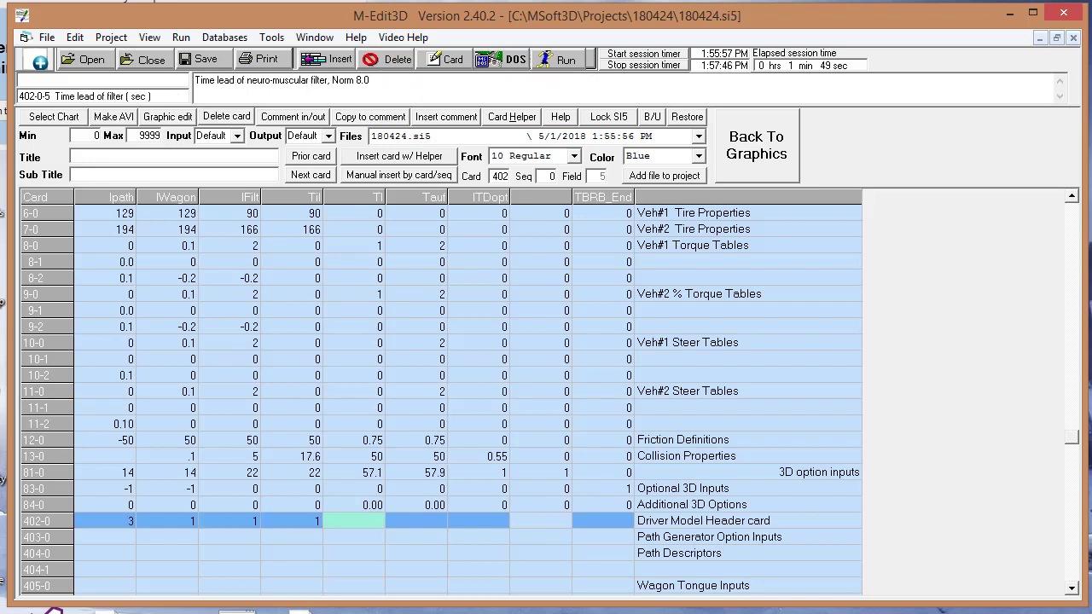
{"action": "type", "text": "8"}
{"action": "key", "text": "Tab"}
{"action": "type", "text": "0."}
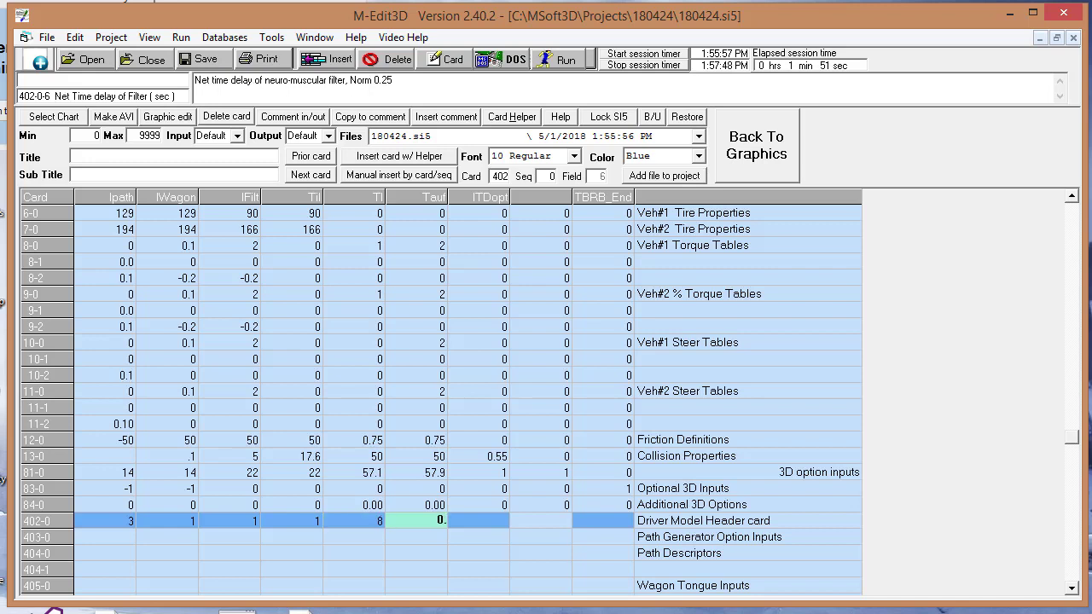
{"action": "type", "text": "25"}
On card 403, set the number of path curvature descriptors to 6.
{"action": "key", "text": "Down"}
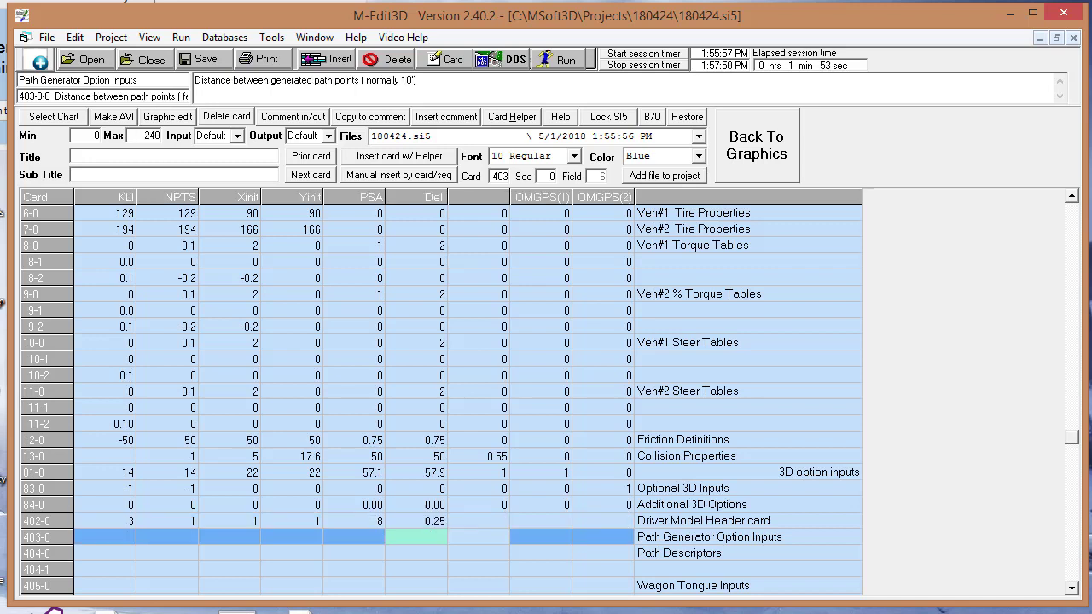
{"action": "key", "text": "Left"}
{"action": "key", "text": "Left"}
{"action": "key", "text": "Left"}
{"action": "key", "text": "Left"}
{"action": "key", "text": "Left"}
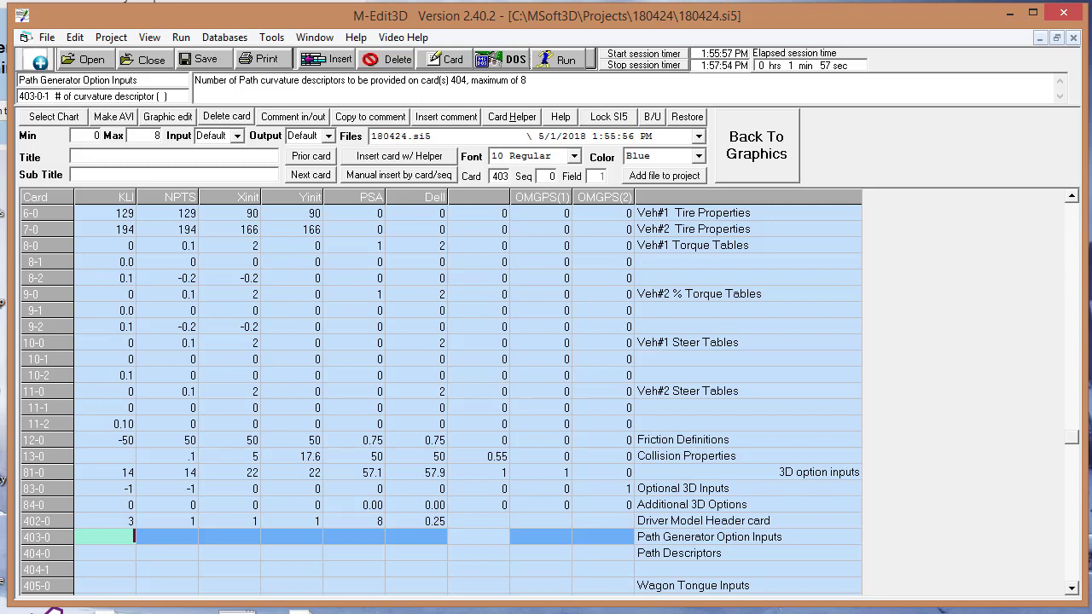
{"action": "type", "text": "6"}
{"action": "key", "text": "Tab"}
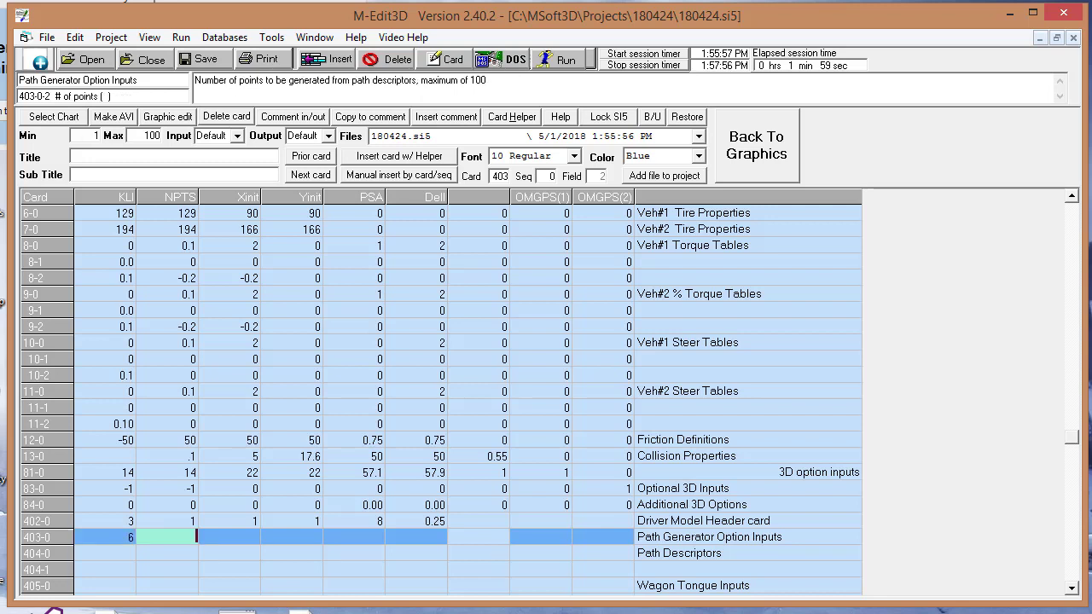
On card 403, set the number of points generated from the path descriptors to 75.
{"action": "type", "text": "1"}
{"action": "type", "text": "5"}
{"action": "key", "text": "Tab"}
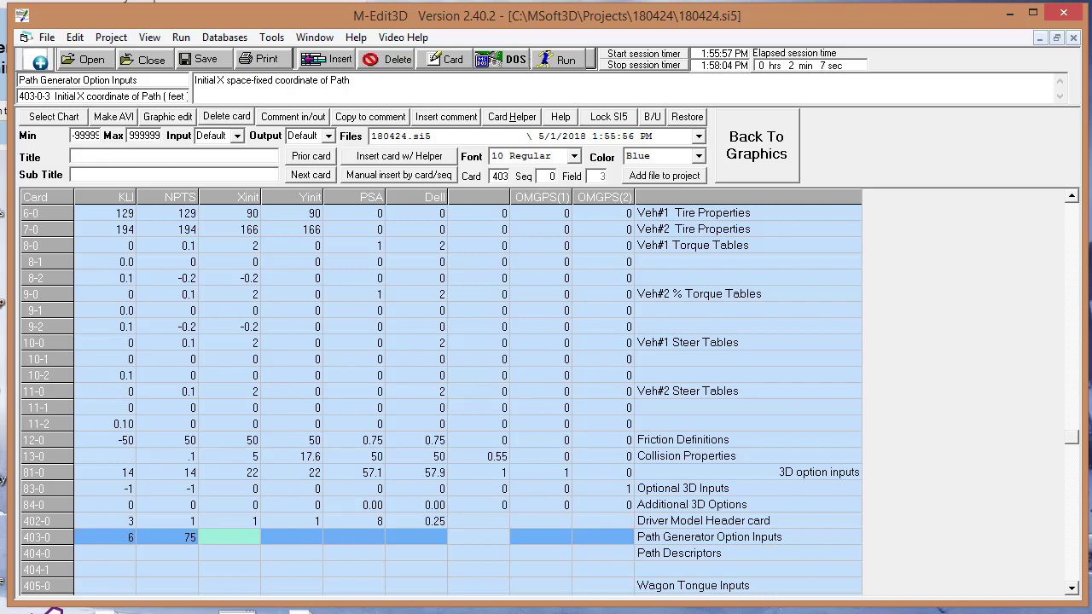
On card 403, set the initial path coordinates to X -121 and Y -342.8 feet, matching vehicle 2's starting position.
{"action": "left_click", "coordinate": [1070, 197]}
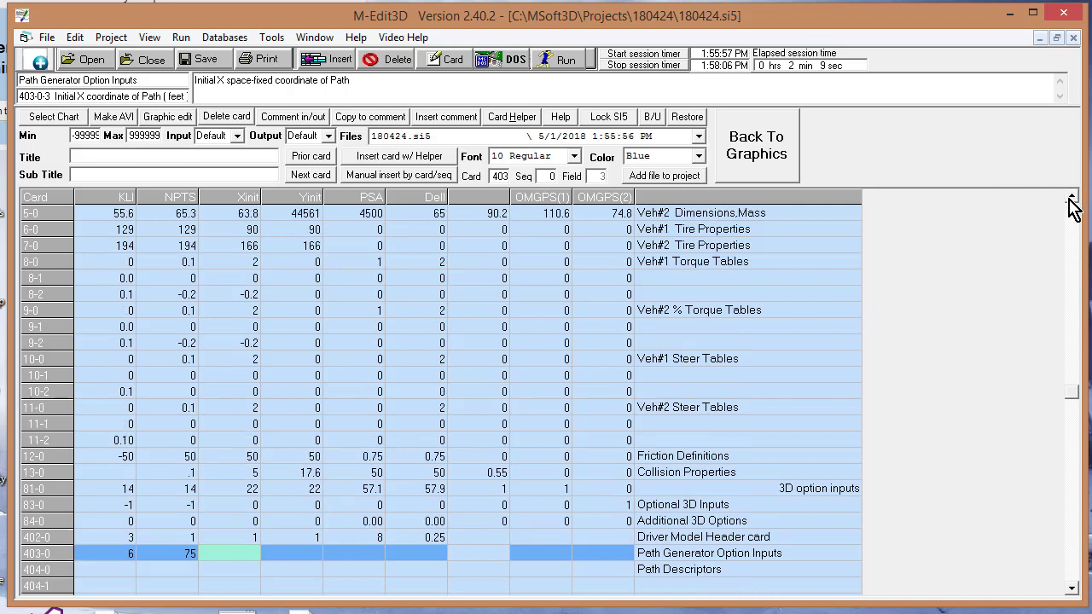
{"action": "left_click", "coordinate": [1071, 197]}
{"action": "left_click", "coordinate": [1066, 198]}
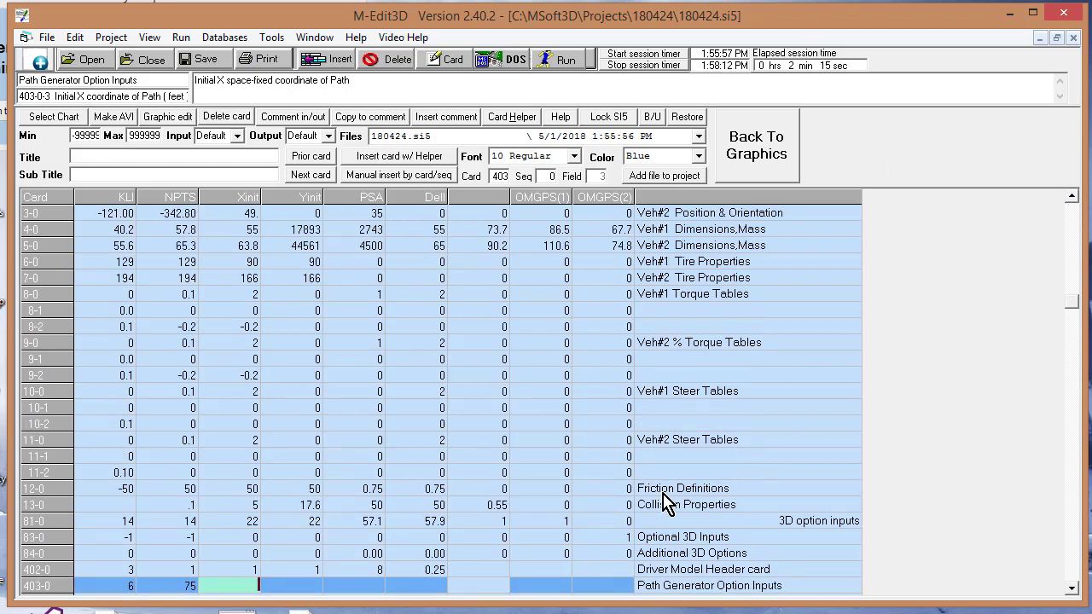
{"action": "key", "text": "Down"}
{"action": "key", "text": "Up"}
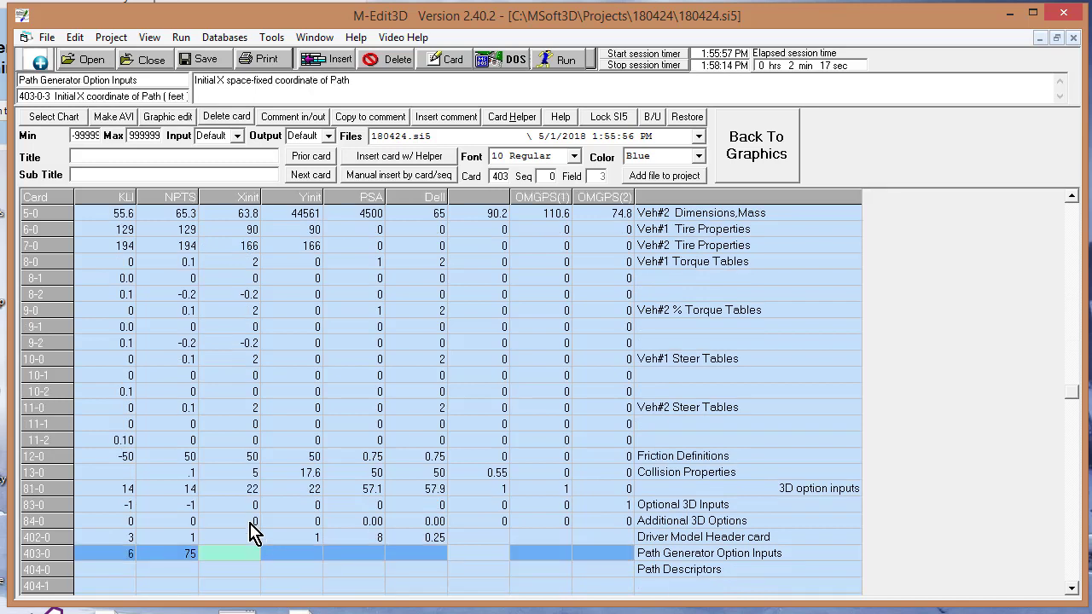
{"action": "type", "text": "-121"}
{"action": "key", "text": "Tab"}
{"action": "scroll", "coordinate": [273, 580], "scroll_direction": "down", "scroll_amount": 2}
{"action": "type", "text": "-342.8"}
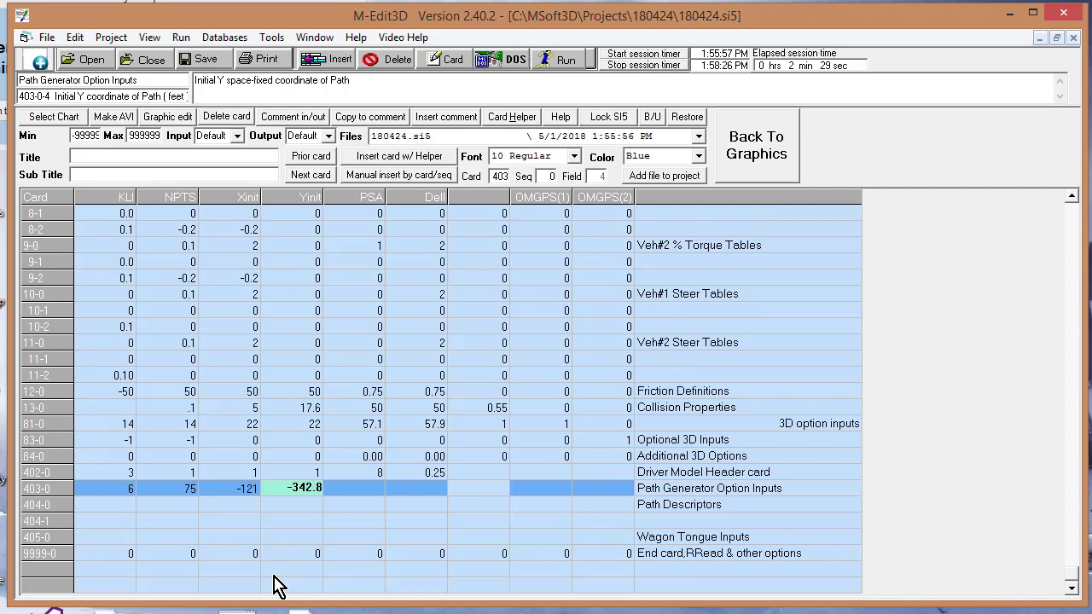
{"action": "key", "text": "Tab"}
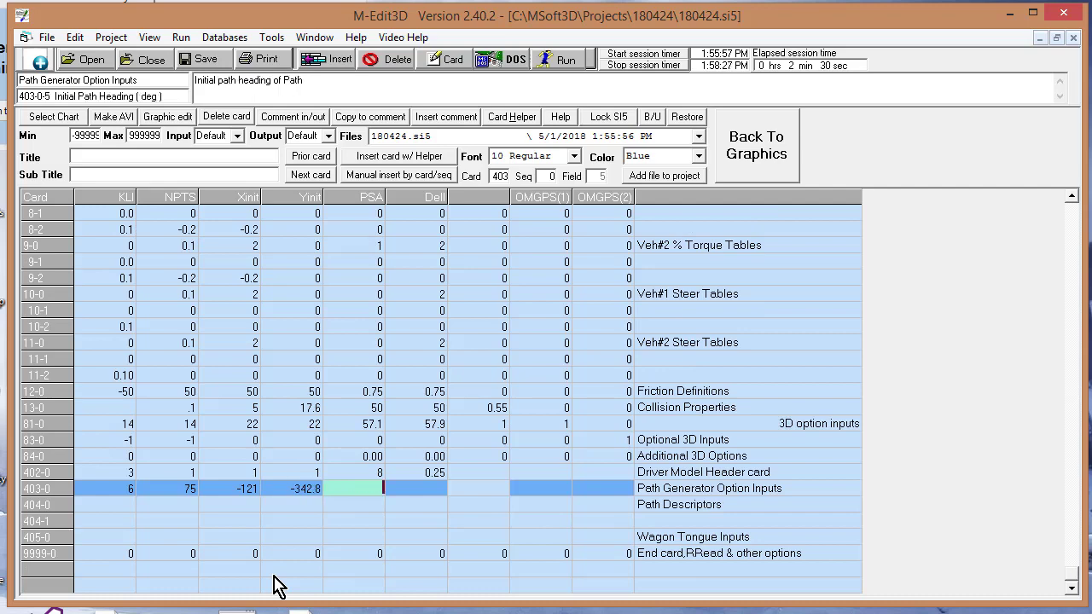
Set card 403's initial path heading to 49 degrees and the distance between path points to 20 feet.
{"action": "key", "text": "Up"}
{"action": "key", "text": "Up"}
{"action": "key", "text": "Up"}
{"action": "key", "text": "Up"}
{"action": "key", "text": "Up"}
{"action": "key", "text": "Up"}
{"action": "key", "text": "Up"}
{"action": "key", "text": "Up"}
{"action": "key", "text": "Up"}
{"action": "key", "text": "Up"}
{"action": "key", "text": "Up"}
{"action": "key", "text": "Up"}
{"action": "key", "text": "Up"}
{"action": "key", "text": "Up"}
{"action": "key", "text": "Up"}
{"action": "key", "text": "Up"}
{"action": "key", "text": "Up"}
{"action": "key", "text": "Up"}
{"action": "key", "text": "Up"}
{"action": "key", "text": "Up"}
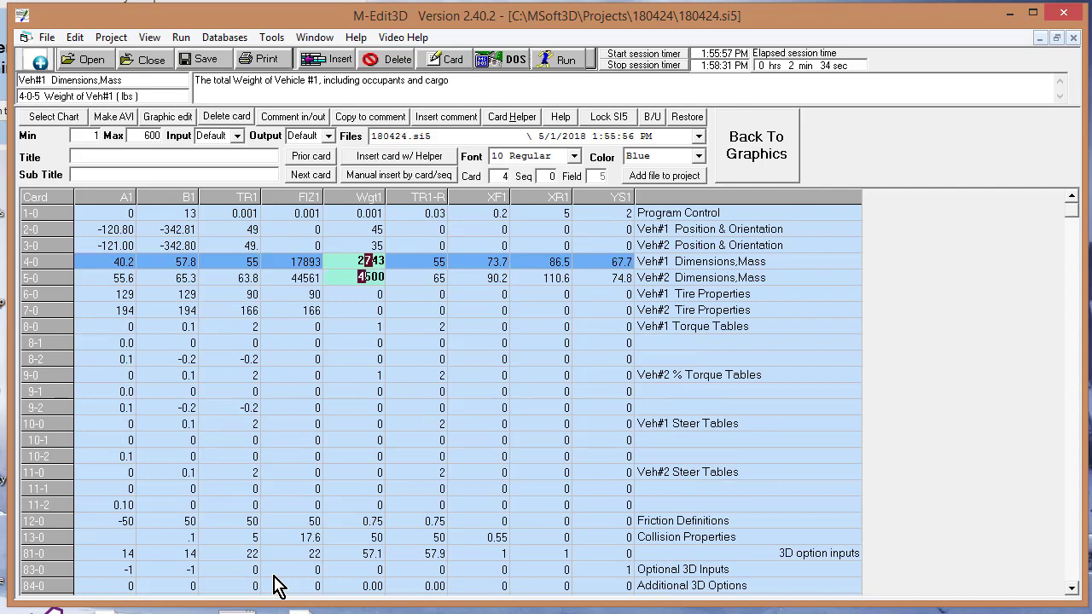
{"action": "key", "text": "Down"}
{"action": "key", "text": "Down"}
{"action": "key", "text": "Down"}
{"action": "key", "text": "Down"}
{"action": "key", "text": "Down"}
{"action": "key", "text": "Down"}
{"action": "key", "text": "Down"}
{"action": "key", "text": "Down"}
{"action": "key", "text": "Down"}
{"action": "key", "text": "Down"}
{"action": "key", "text": "Down"}
{"action": "key", "text": "Down"}
{"action": "key", "text": "Down"}
{"action": "key", "text": "Down"}
{"action": "key", "text": "Down"}
{"action": "key", "text": "Down"}
{"action": "key", "text": "Down"}
{"action": "key", "text": "Down"}
{"action": "key", "text": "Down"}
{"action": "key", "text": "Down"}
{"action": "key", "text": "Up"}
{"action": "key", "text": "Up"}
{"action": "key", "text": "Up"}
{"action": "key", "text": "Up"}
{"action": "key", "text": "Up"}
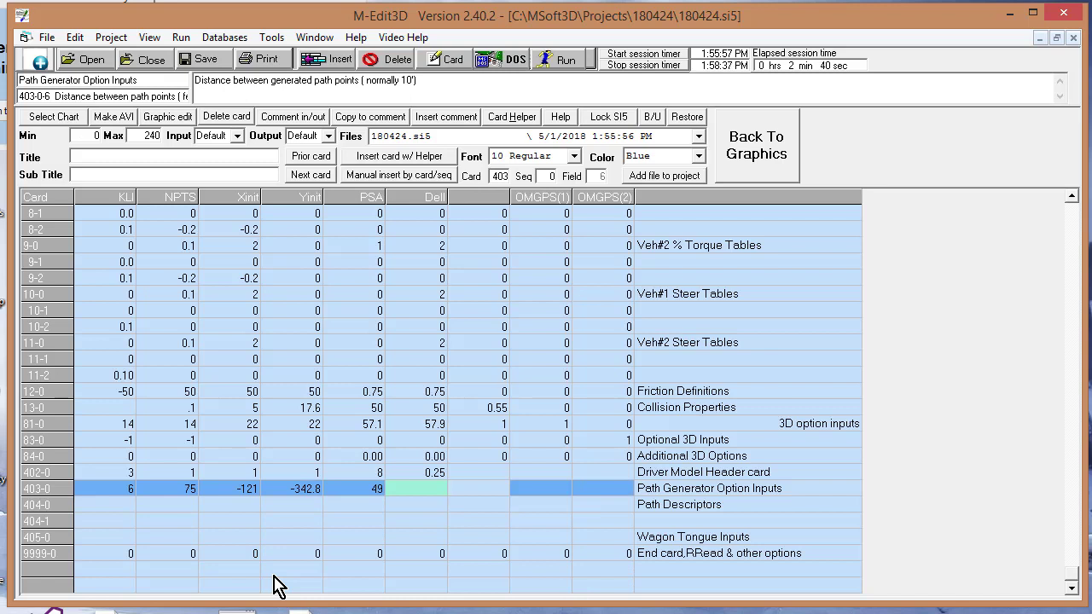
{"action": "type", "text": "20"}
{"action": "key", "text": "Down"}
On card 404, enter a first radius of 0 at distance 20 ft and a second radius of 500 ft at distance 20 ft.
{"action": "key", "text": "Left"}
{"action": "key", "text": "Left"}
{"action": "key", "text": "Left"}
{"action": "key", "text": "Left"}
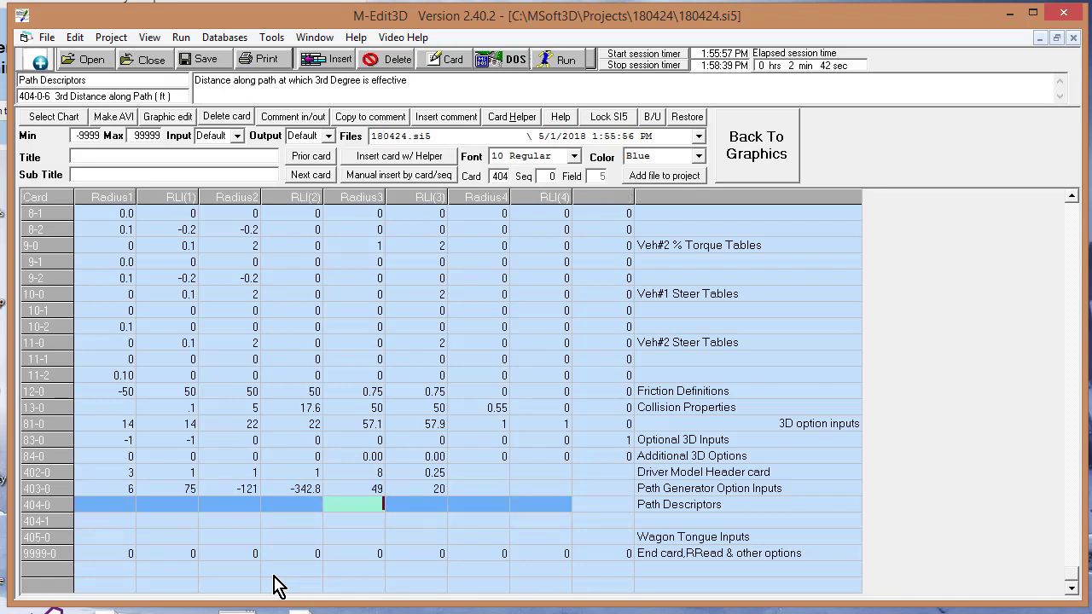
{"action": "key", "text": "Left"}
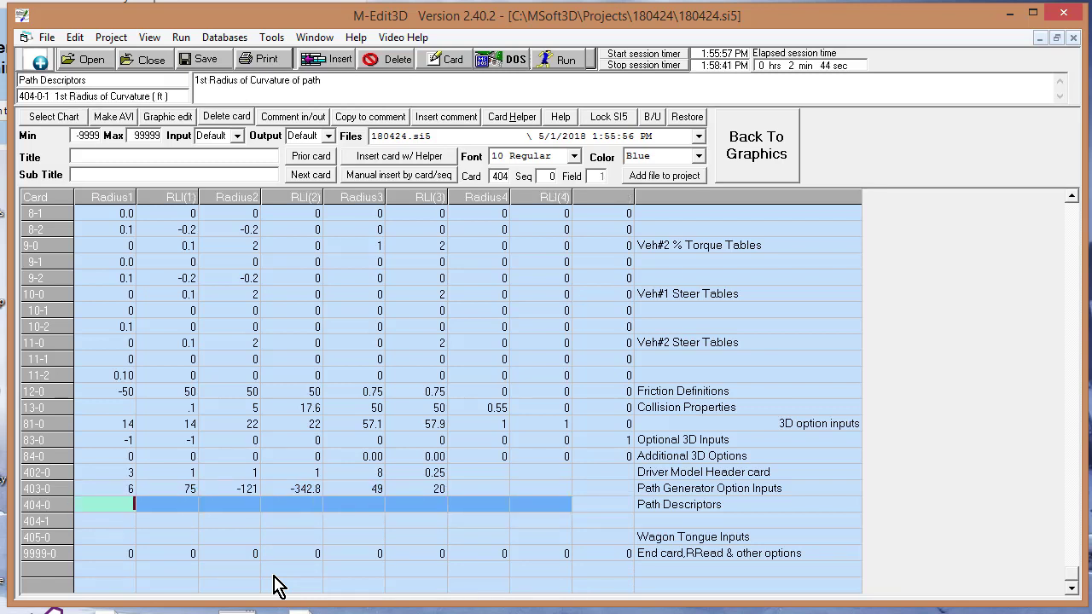
{"action": "key", "text": "Right"}
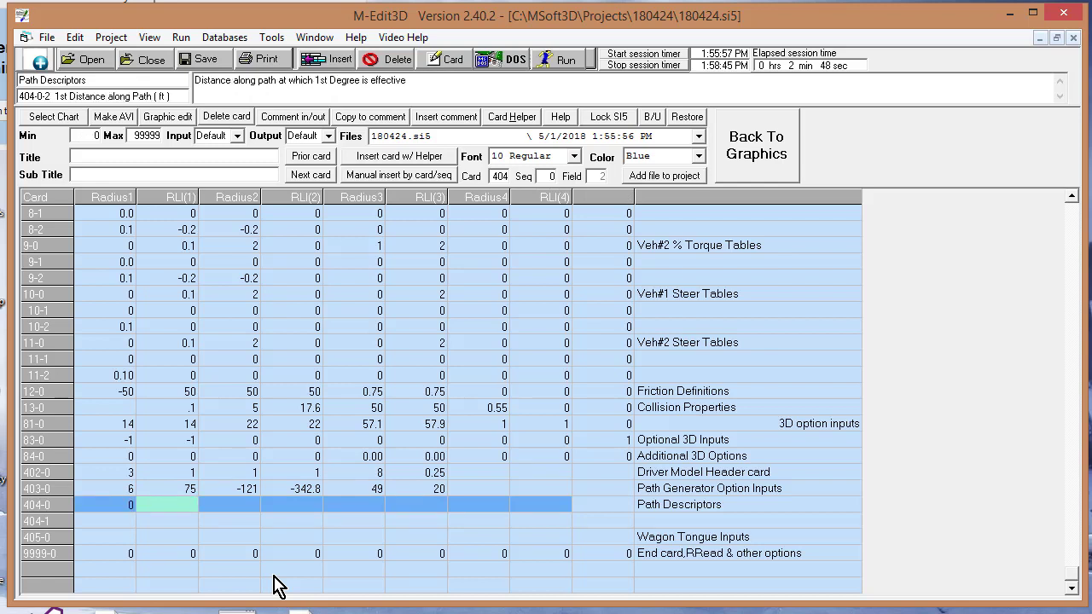
{"action": "key", "text": "Right"}
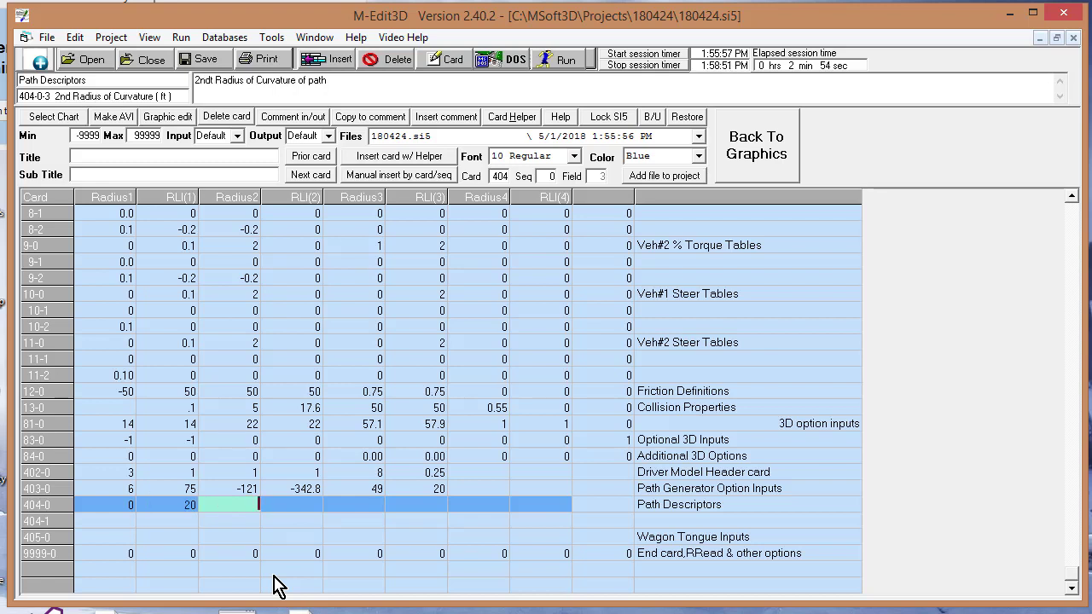
{"action": "type", "text": "500"}
{"action": "key", "text": "Right"}
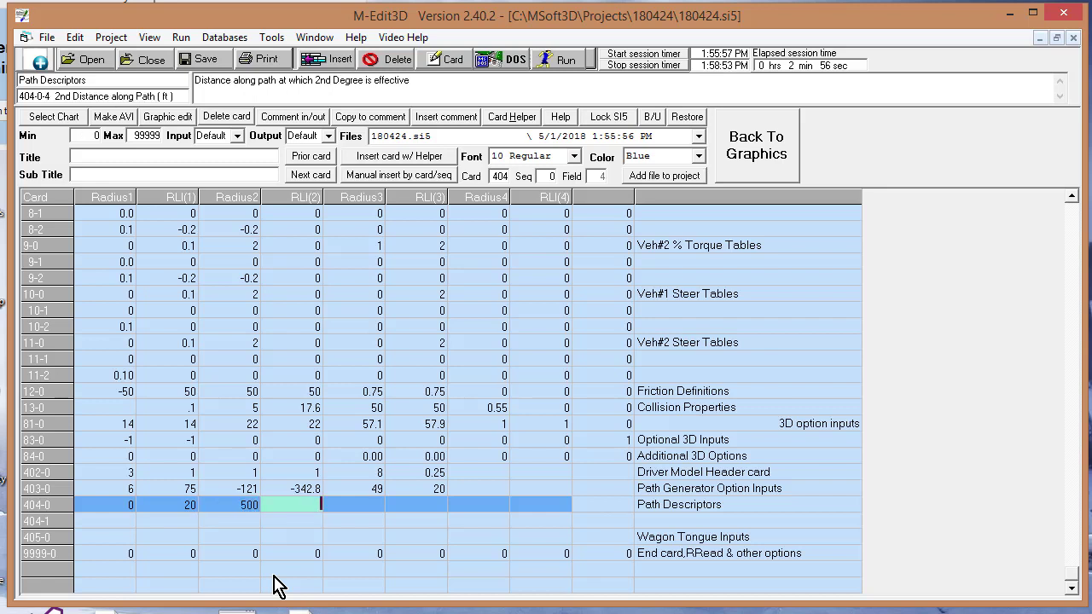
{"action": "key", "text": "Right"}
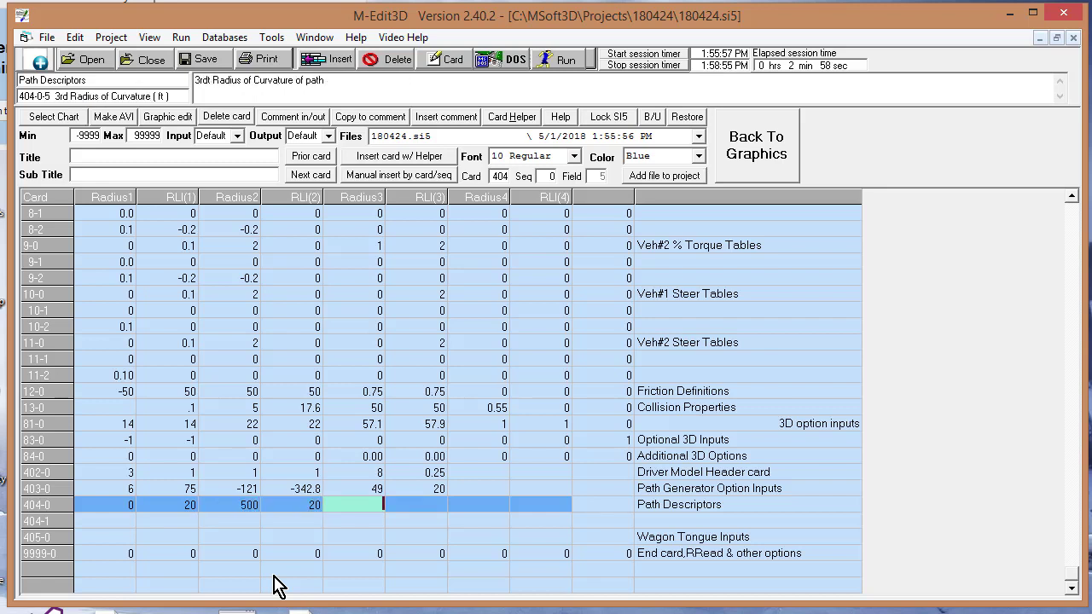
On card 404, enter a third radius of curvature of 500 ft effective at distance 1000 ft.
{"action": "key", "text": "Left"}
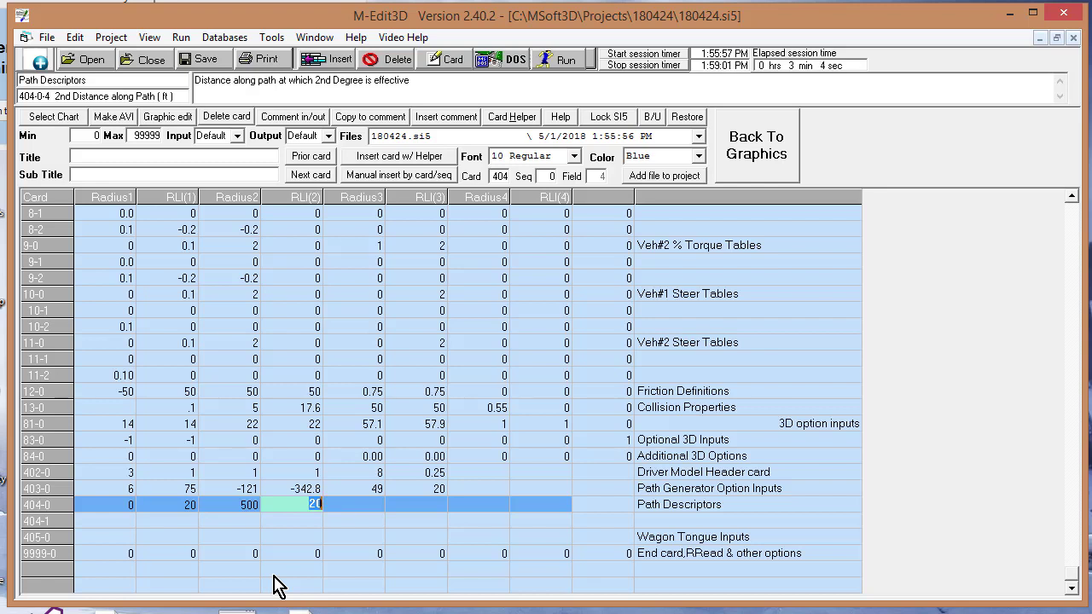
{"action": "key", "text": "Right"}
{"action": "type", "text": "5"}
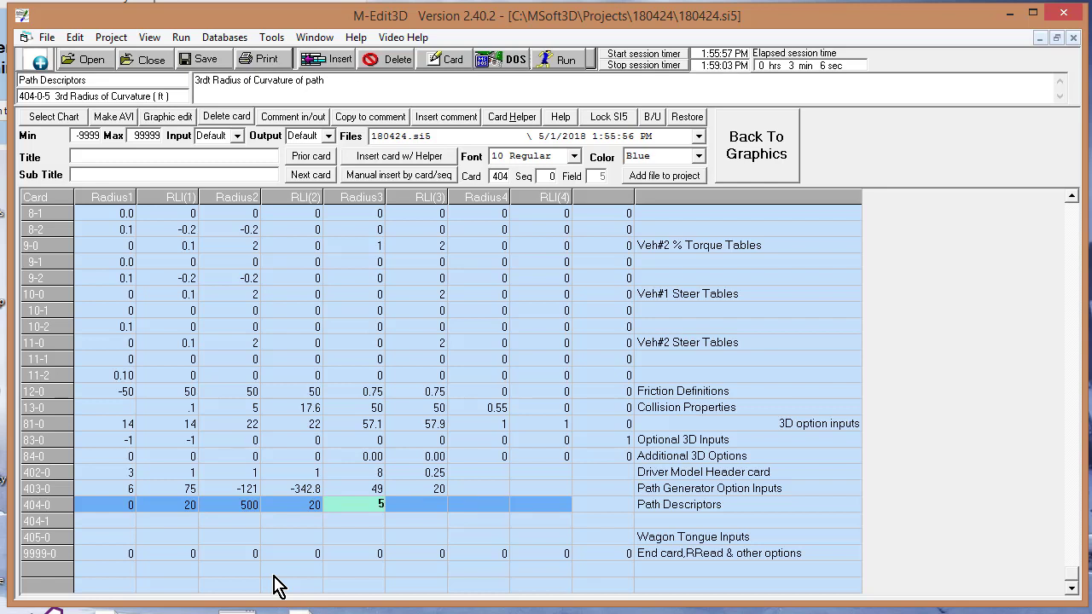
{"action": "type", "text": "00"}
{"action": "key", "text": "Right"}
{"action": "type", "text": "1"}
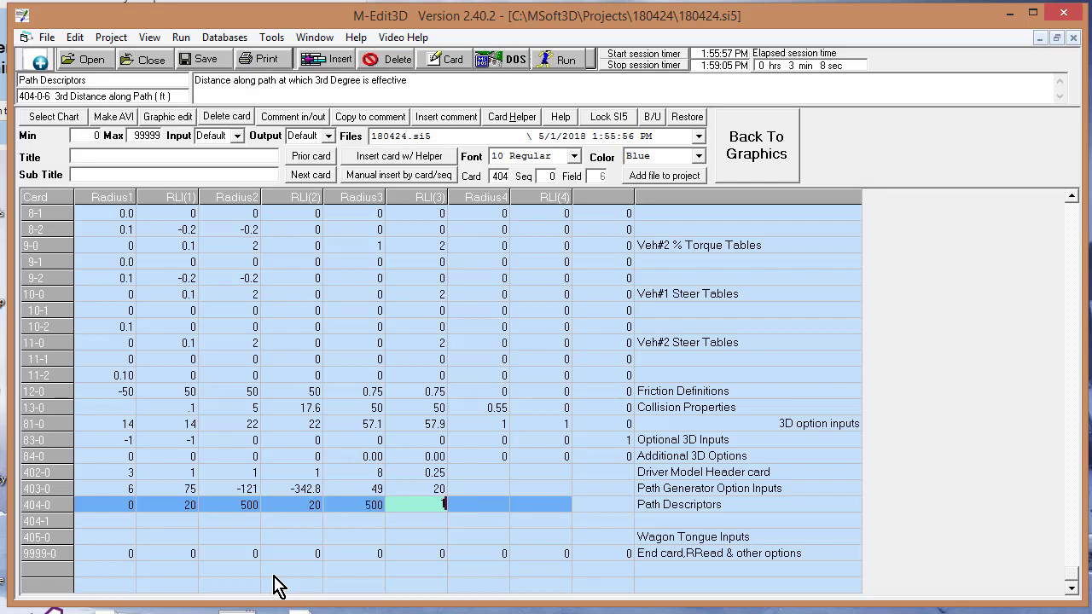
{"action": "type", "text": "000"}
{"action": "key", "text": "Right"}
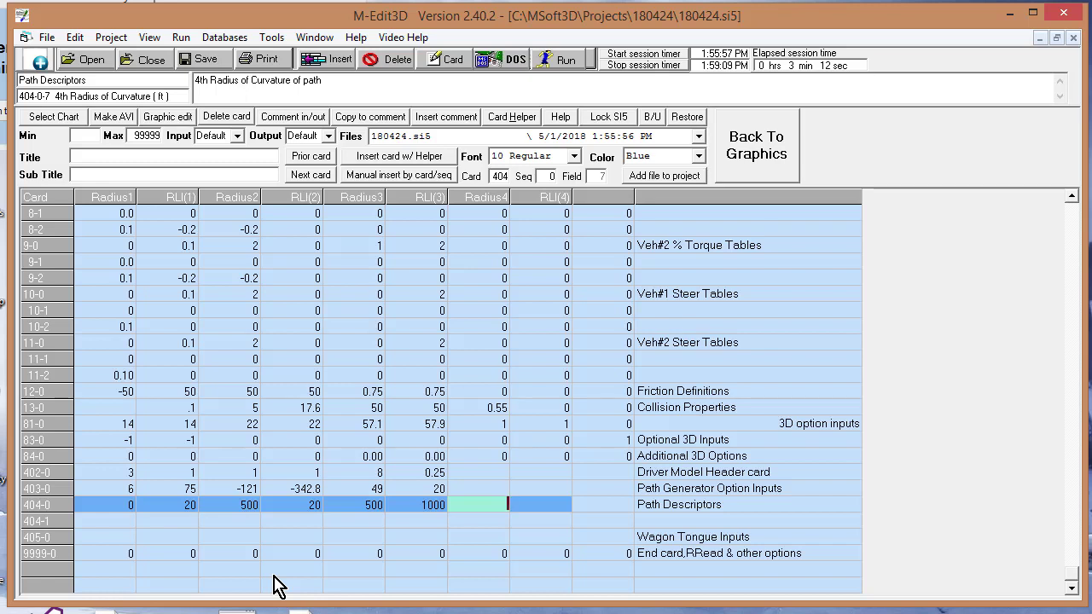
On card 405, set the initial probe sample time to 0 and the Dprb value to .1.
{"action": "key", "text": "Left"}
{"action": "key", "text": "Left"}
{"action": "key", "text": "Left"}
{"action": "key", "text": "Left"}
{"action": "key", "text": "Left"}
{"action": "key", "text": "Left"}
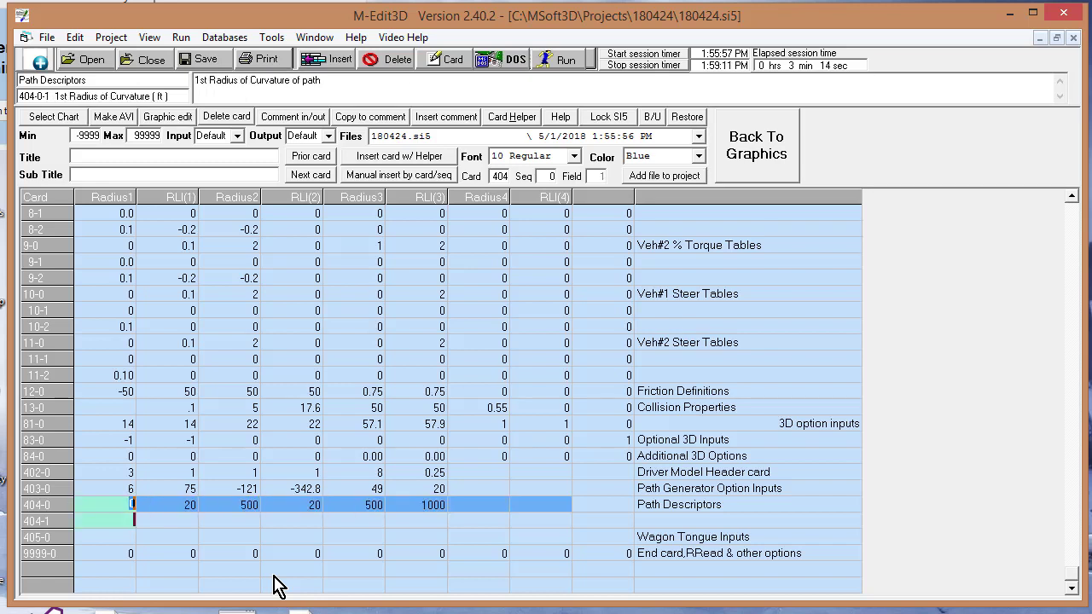
{"action": "key", "text": "Down"}
{"action": "key", "text": "Down"}
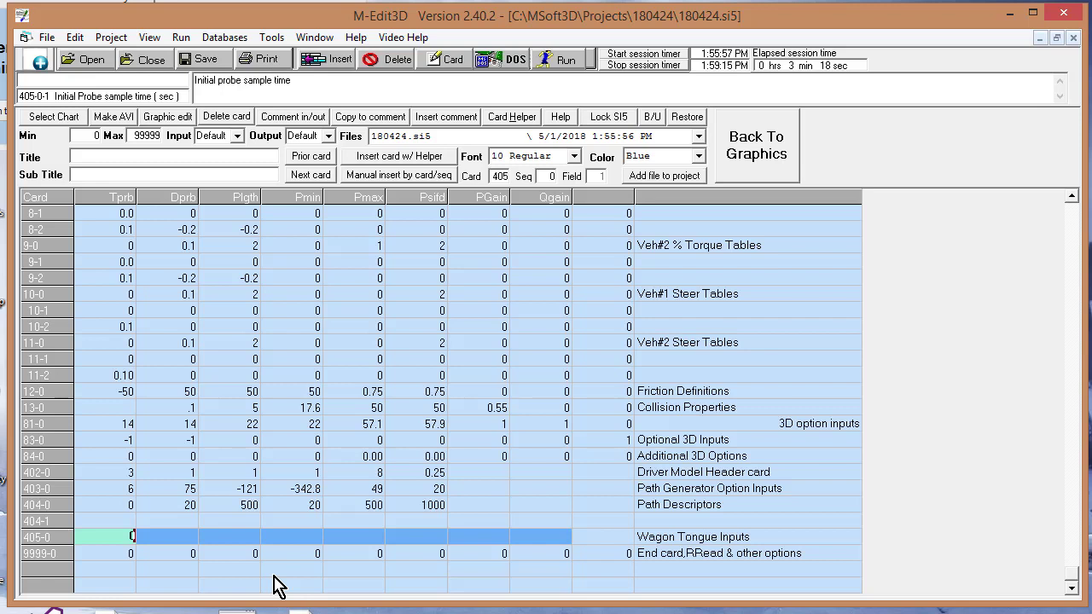
{"action": "key", "text": "Right"}
{"action": "type", "text": ".1"}
{"action": "key", "text": "Right"}
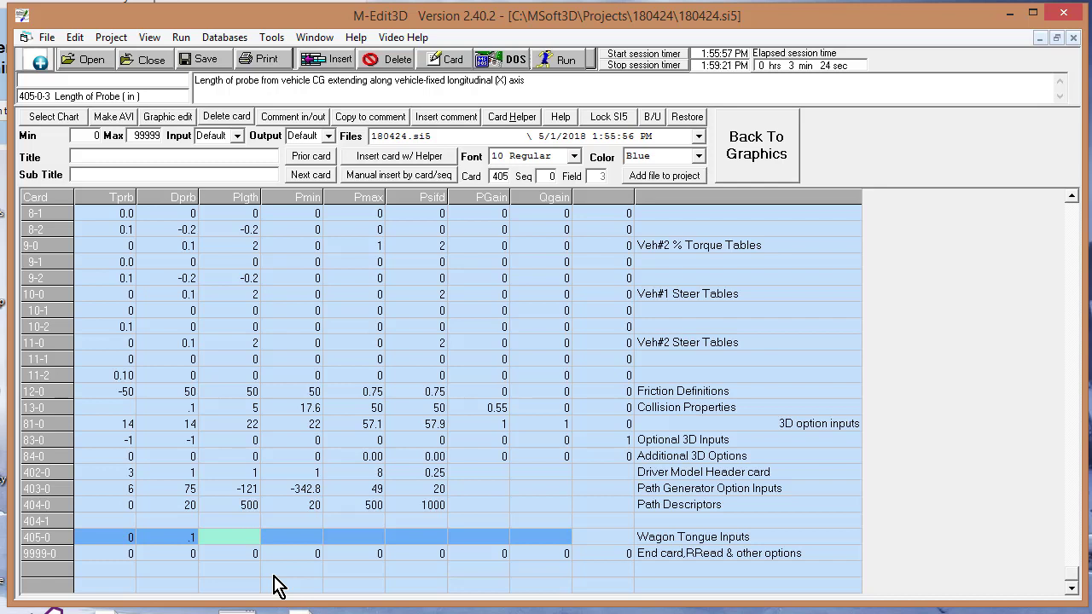
Set card 405's probe length to 700 inches, error correction null band to 0 and maximum comfort factor to .5 g.
{"action": "type", "text": "700"}
{"action": "key", "text": "Right"}
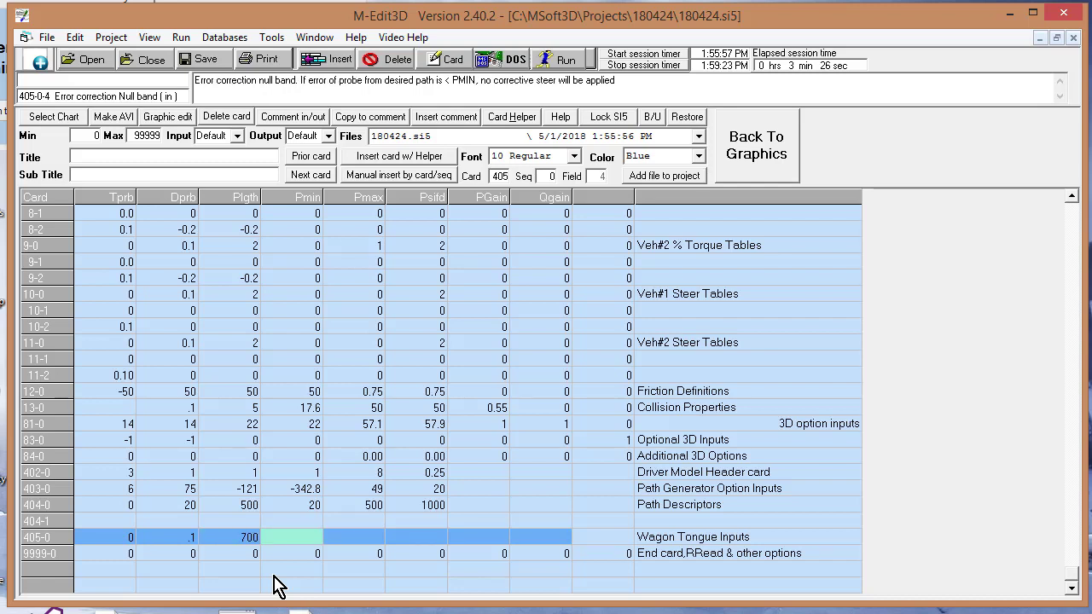
{"action": "type", "text": "0"}
{"action": "key", "text": "Right"}
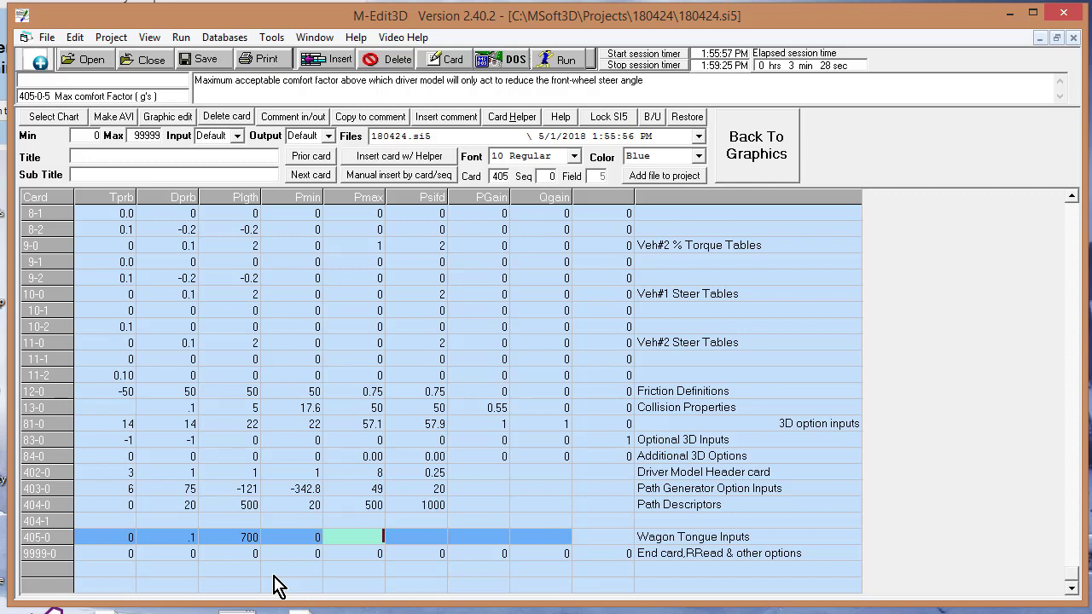
{"action": "type", "text": ".5"}
{"action": "key", "text": "Right"}
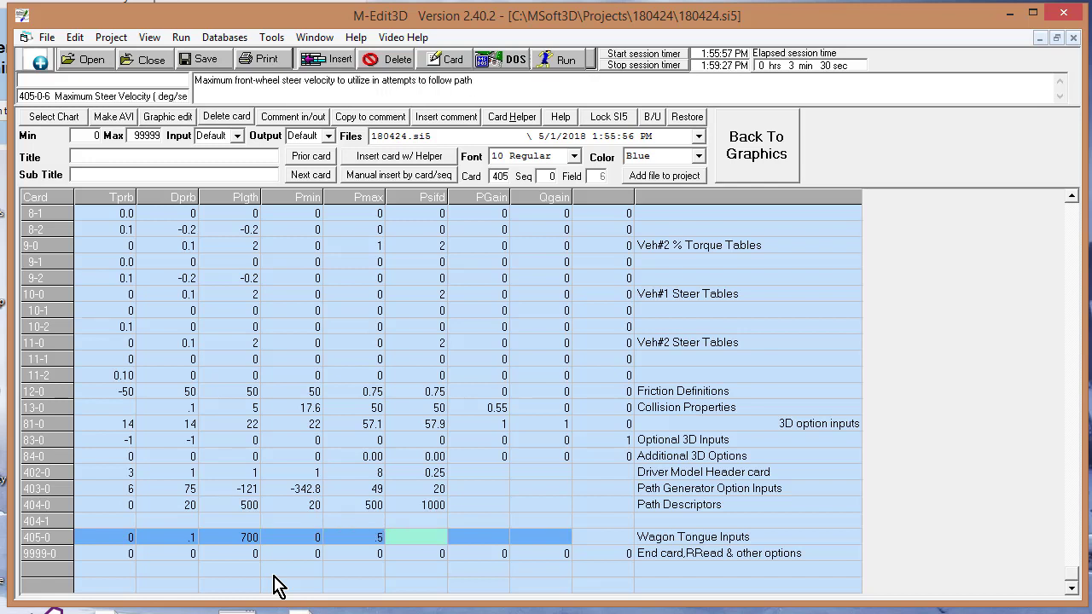
Set card 405's maximum steer velocity to 400, steer correction factor to 0.001 and steer velocity damping term to 0.0001.
{"action": "type", "text": "400"}
{"action": "key", "text": "Right"}
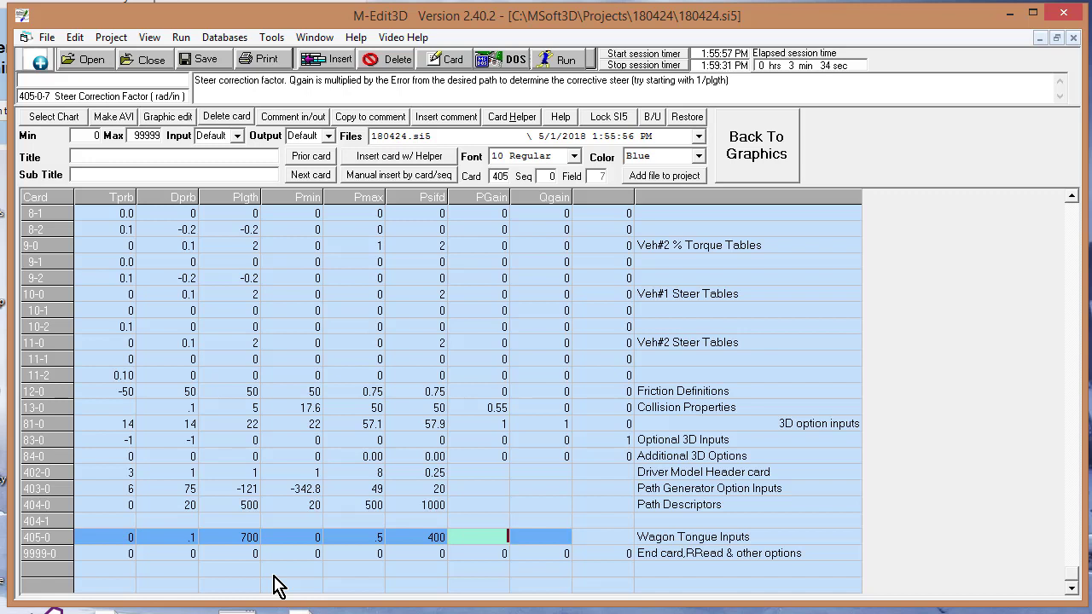
{"action": "type", "text": "0.001"}
{"action": "key", "text": "Right"}
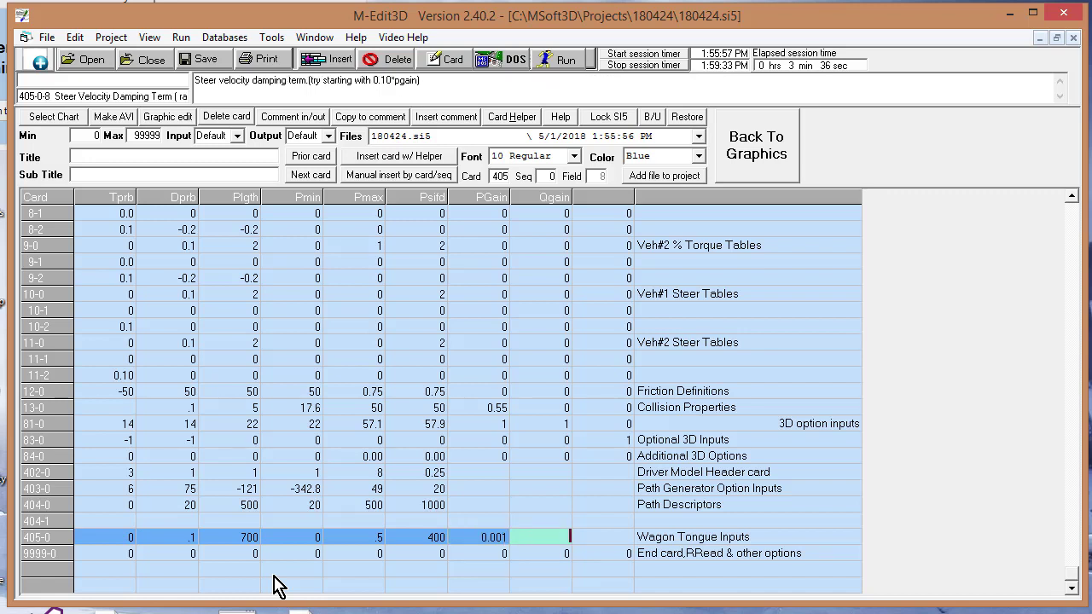
{"action": "type", "text": "0.0001"}
{"action": "key", "text": "Down"}
{"action": "key", "text": "Up"}
On Program Control card 1, set the simulation end time to 0 seconds.
{"action": "left_click", "coordinate": [189, 388]}
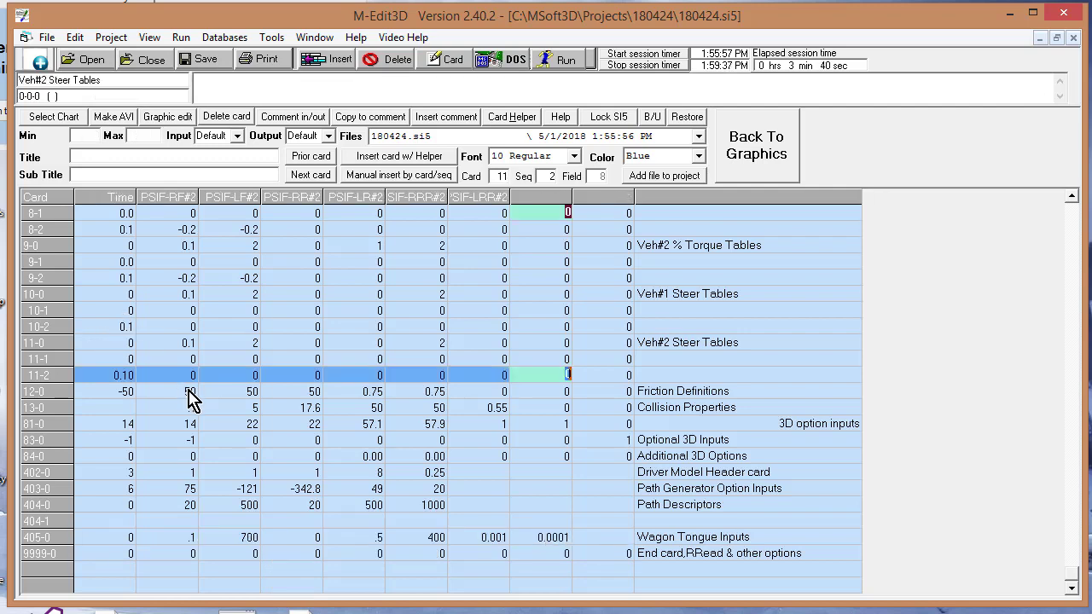
{"action": "key", "text": "Page_Up"}
{"action": "key", "text": "Left"}
{"action": "key", "text": "Left"}
{"action": "key", "text": "Left"}
{"action": "key", "text": "Left"}
{"action": "key", "text": "Left"}
{"action": "key", "text": "Left"}
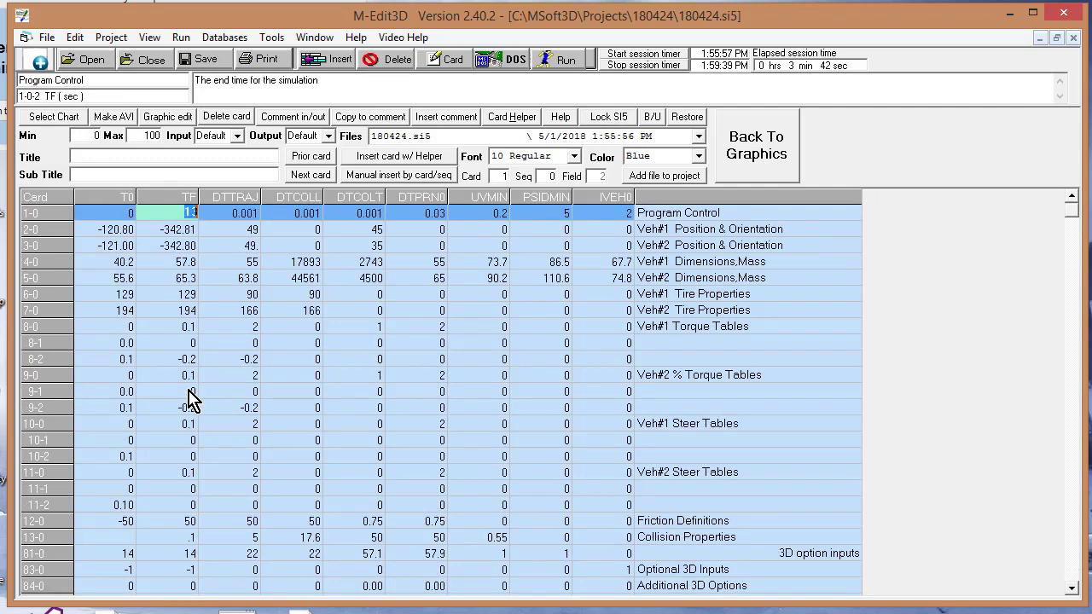
{"action": "type", "text": "0"}
{"action": "key", "text": "Down"}
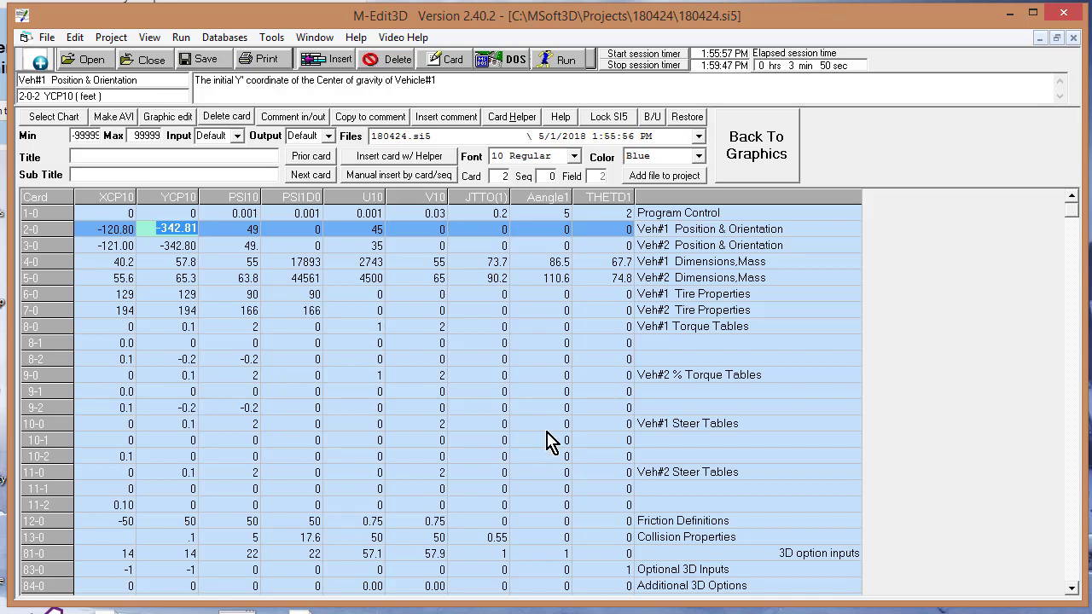
Return to M-Smac3D Graphics with the input changes saved and recalculate the 2D simulation to display the generated path.
{"action": "left_click", "coordinate": [765, 156]}
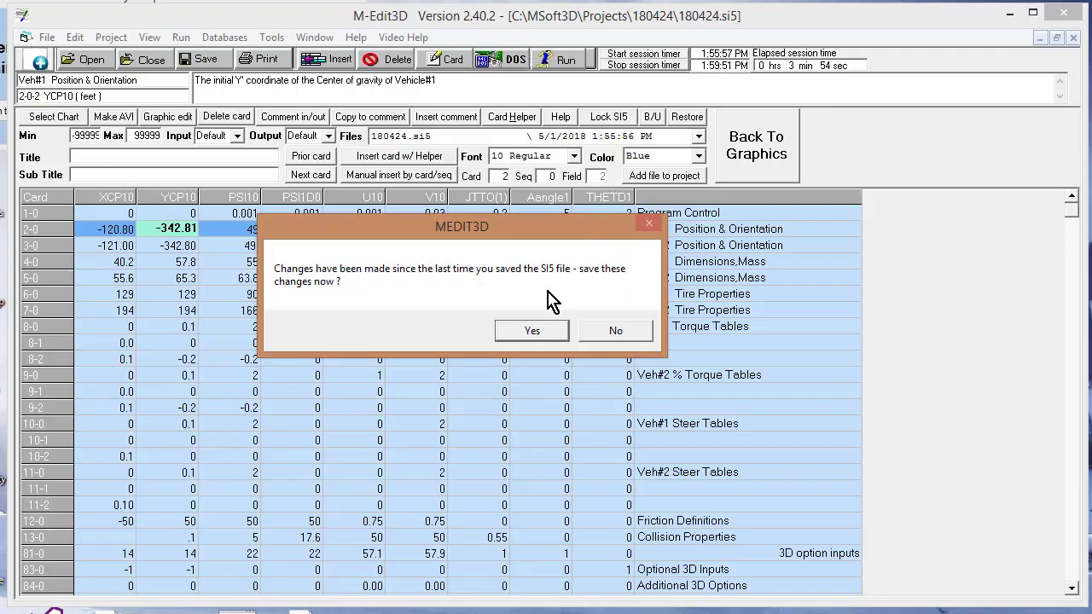
{"action": "left_click", "coordinate": [534, 333]}
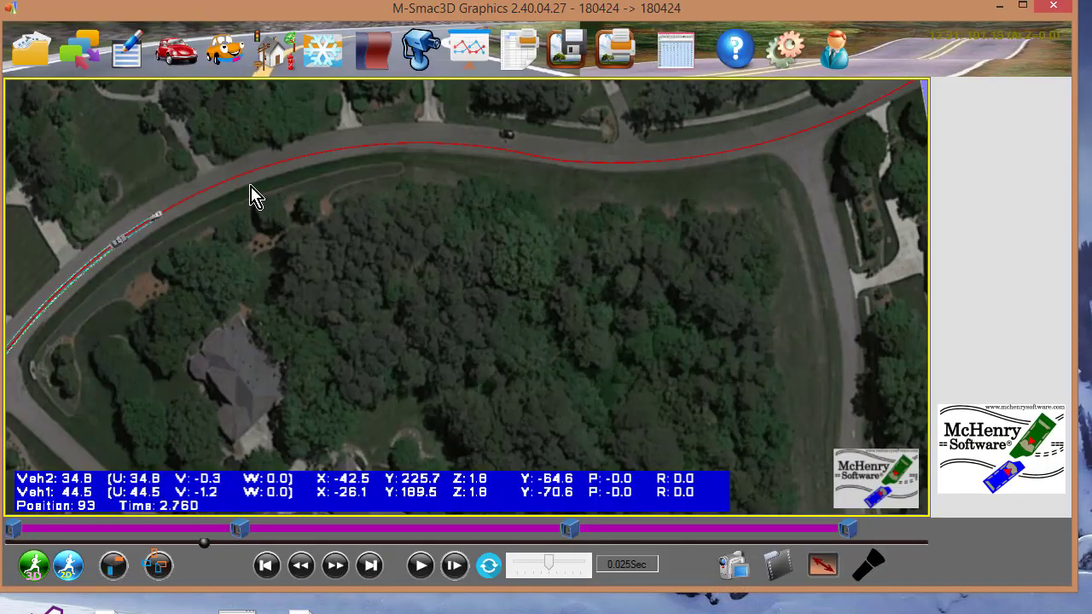
{"action": "left_click", "coordinate": [69, 574]}
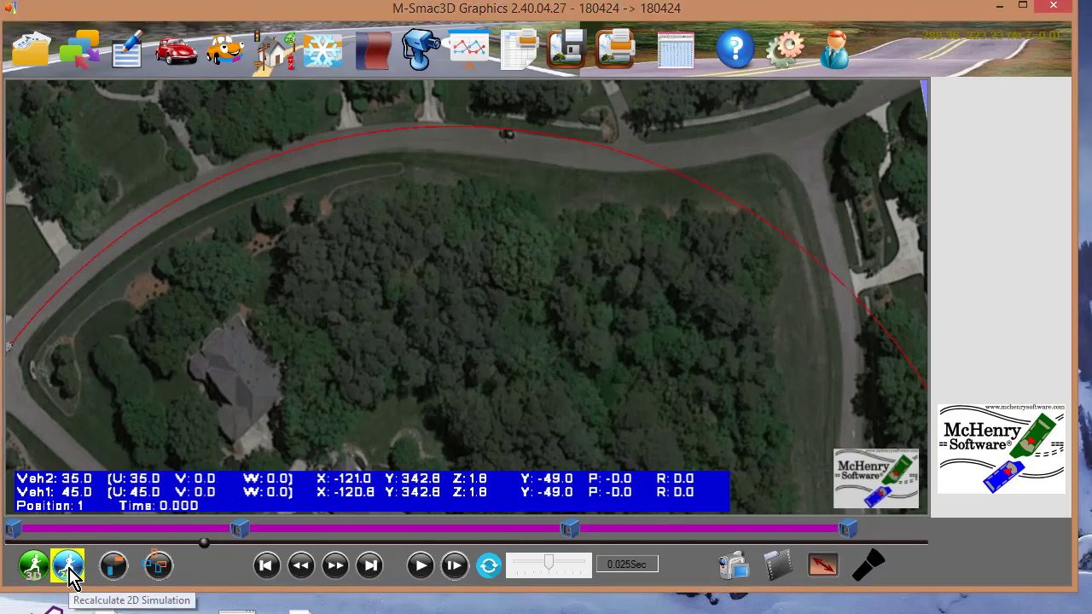
{"action": "left_click_drag", "start_coordinate": [217, 229], "coordinate": [276, 241]}
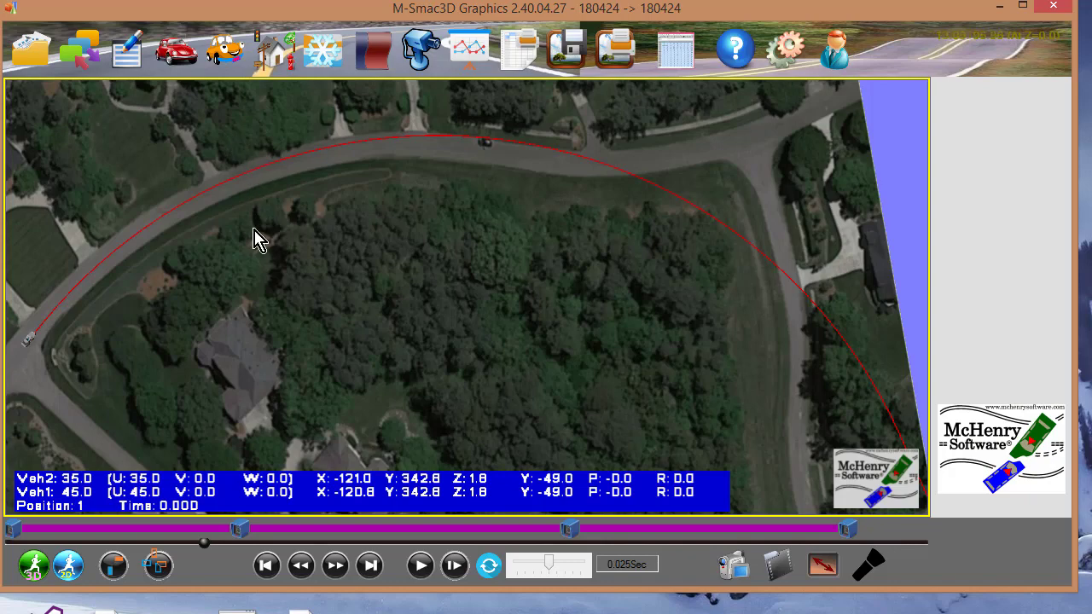
Set card 404's second and third radii of curvature to 450 ft and rerun the 2D simulation.
{"action": "left_click", "coordinate": [126, 51]}
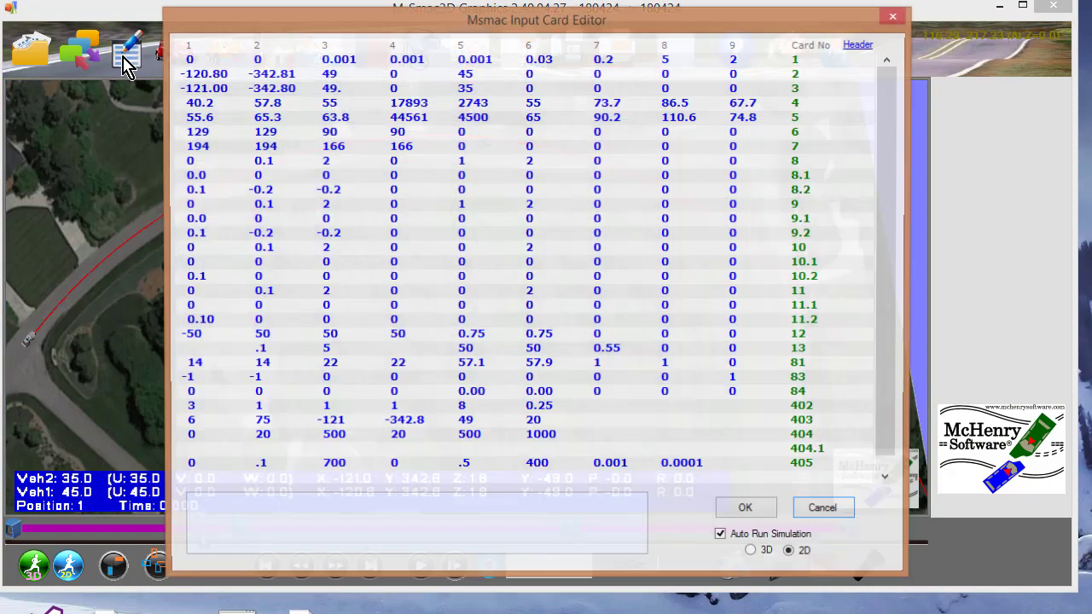
{"action": "left_click", "coordinate": [346, 440]}
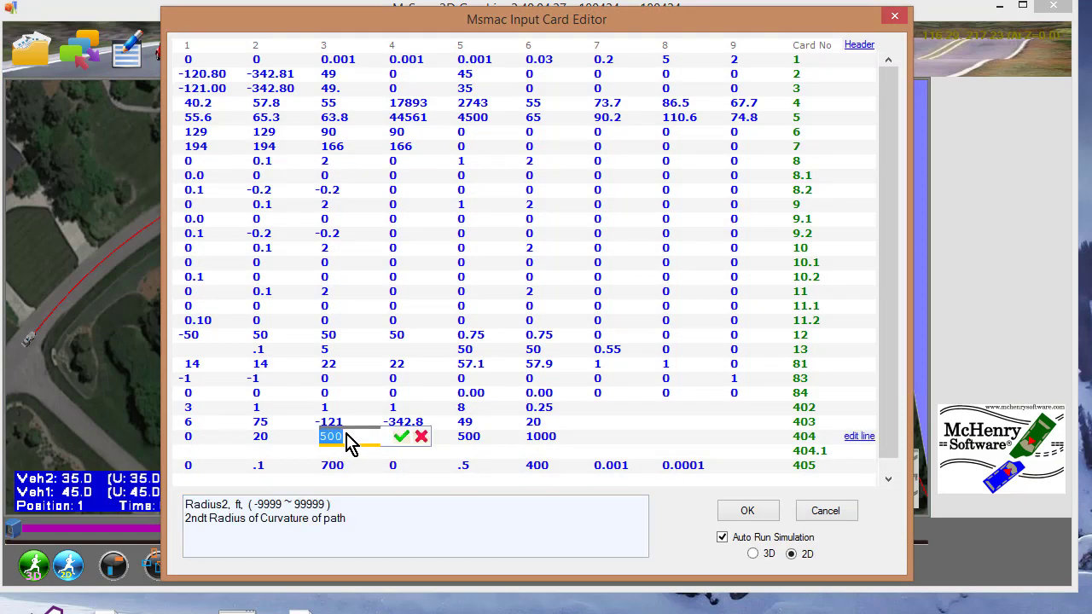
{"action": "left_click_drag", "start_coordinate": [346, 435], "coordinate": [290, 425]}
{"action": "type", "text": "0"}
{"action": "key", "text": "Return"}
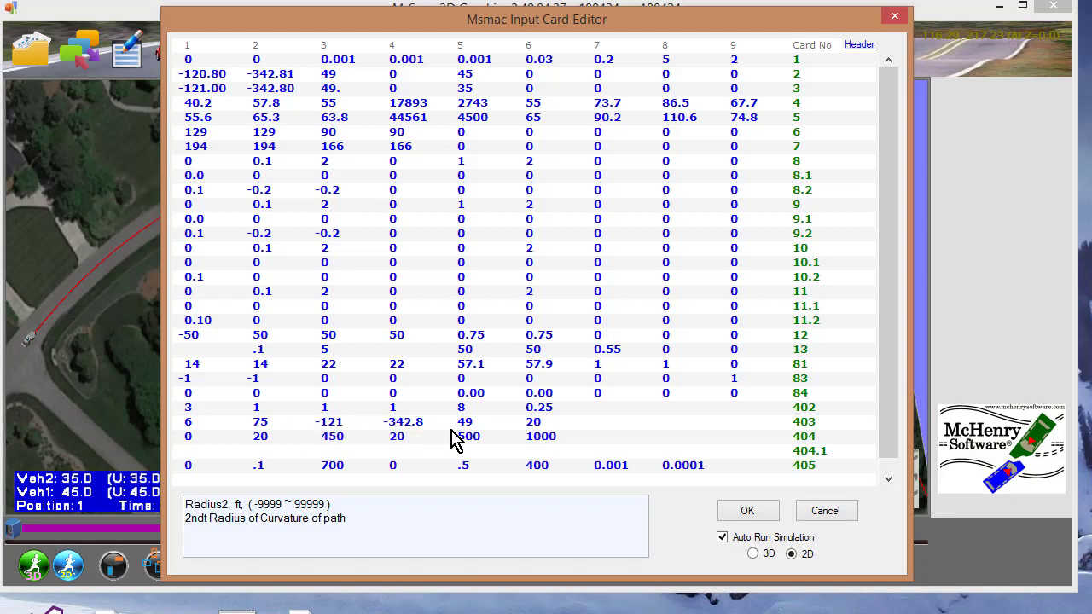
{"action": "left_click", "coordinate": [480, 436]}
{"action": "left_click_drag", "start_coordinate": [481, 436], "coordinate": [385, 435]}
{"action": "type", "text": "4"}
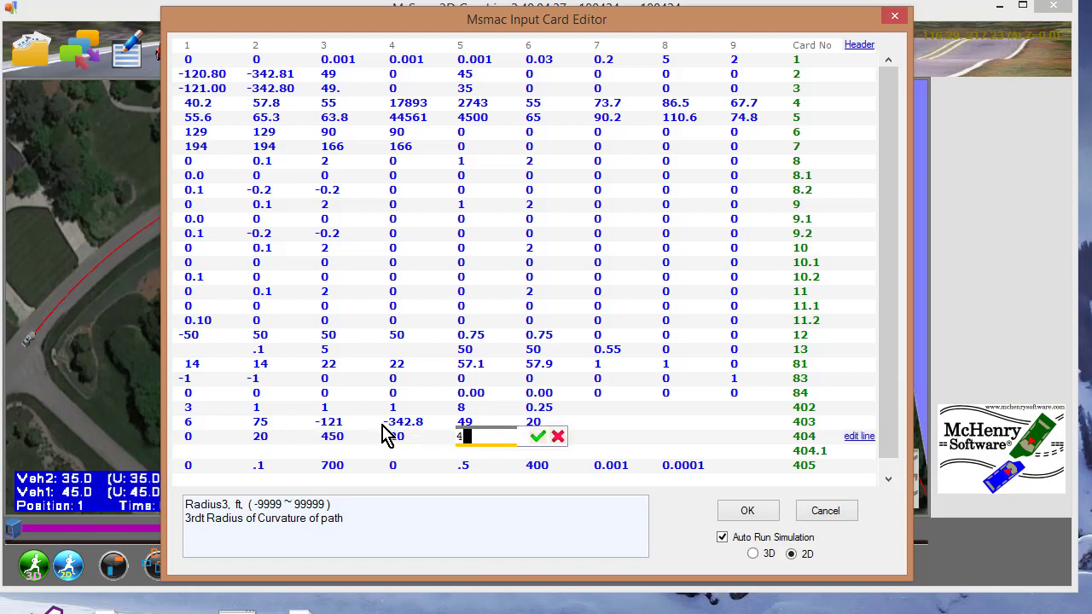
{"action": "type", "text": "50"}
{"action": "key", "text": "Return"}
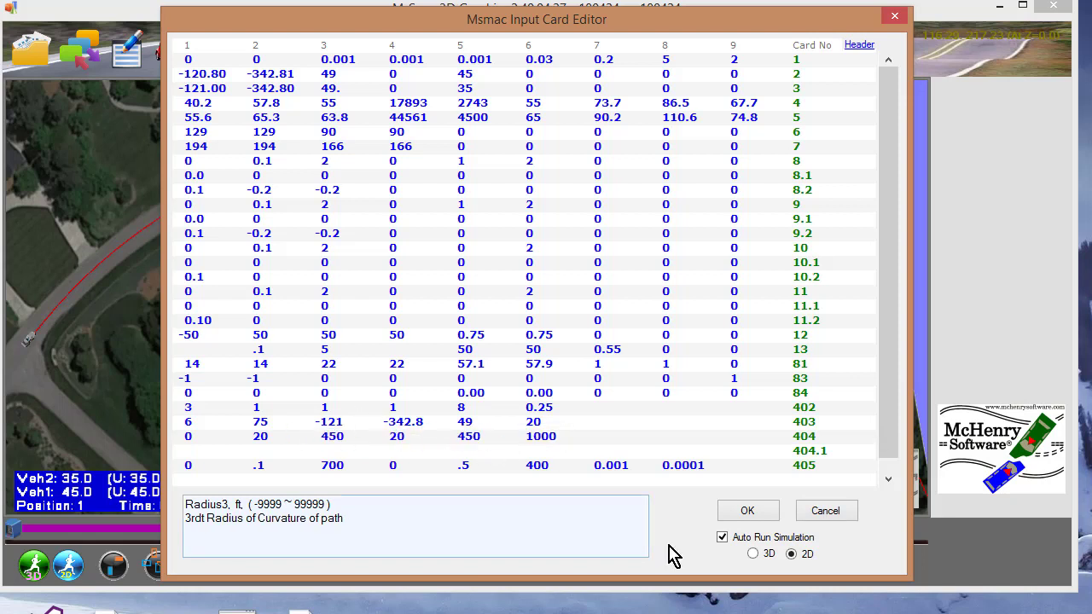
{"action": "left_click", "coordinate": [747, 511]}
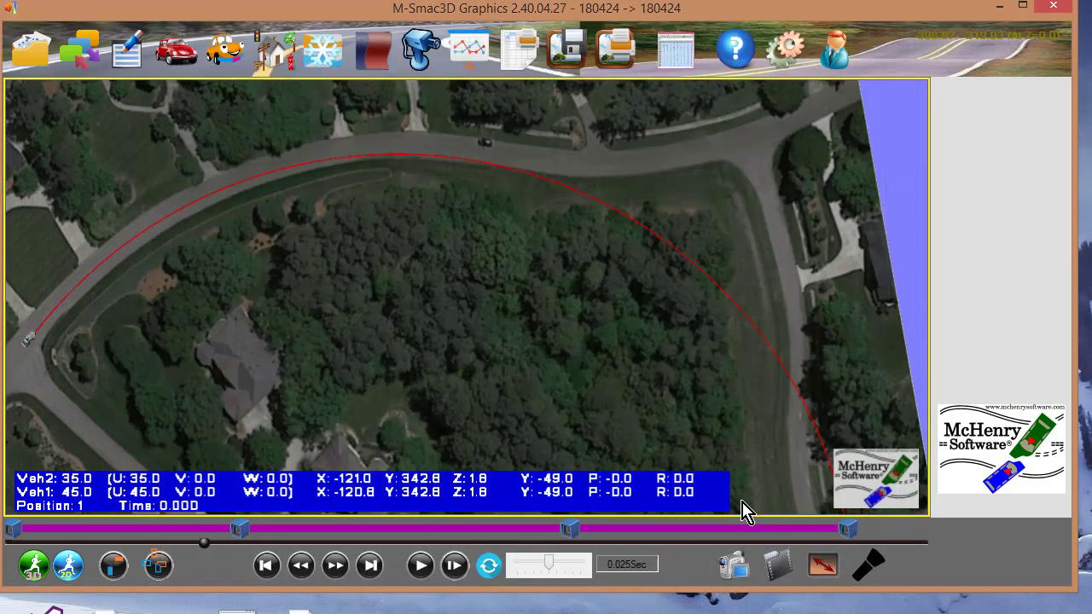
Set card 404's second and third radii of curvature to 460 ft.
{"action": "left_click", "coordinate": [126, 58]}
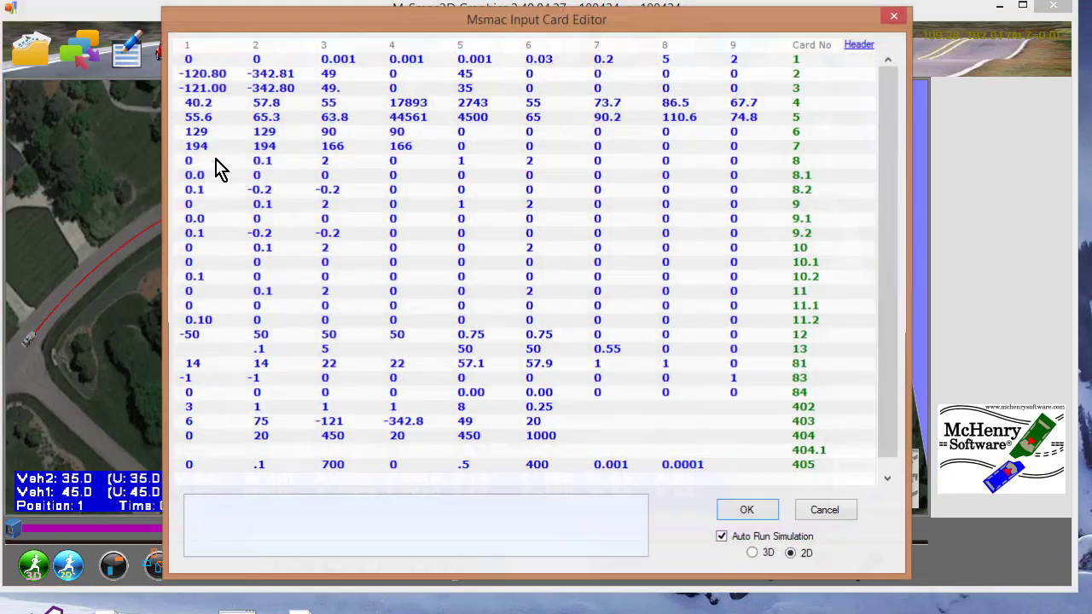
{"action": "left_click", "coordinate": [356, 441]}
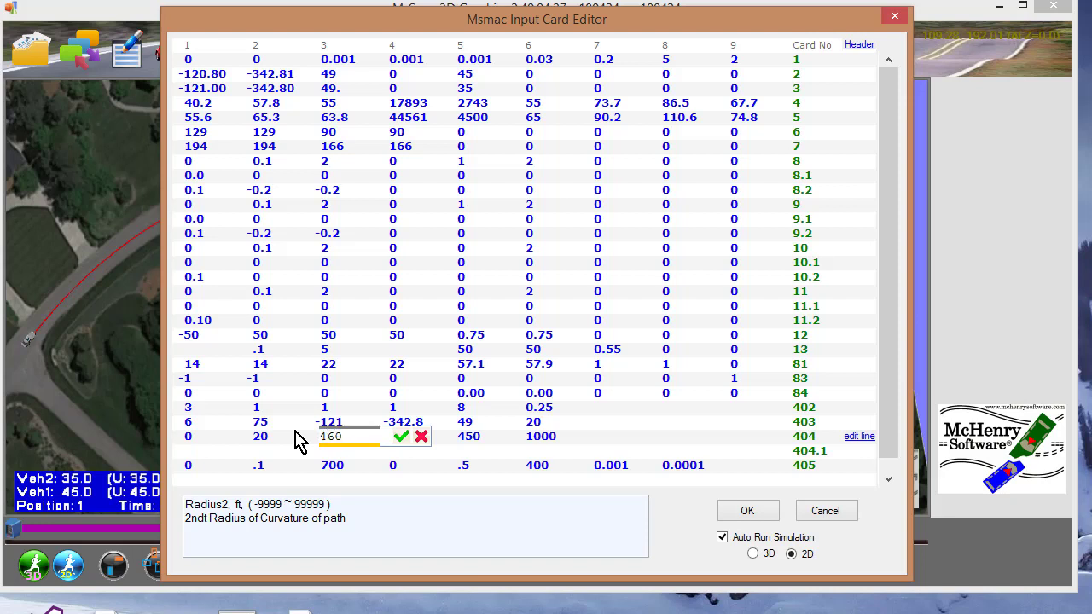
{"action": "key", "text": "Return"}
{"action": "left_click", "coordinate": [487, 437]}
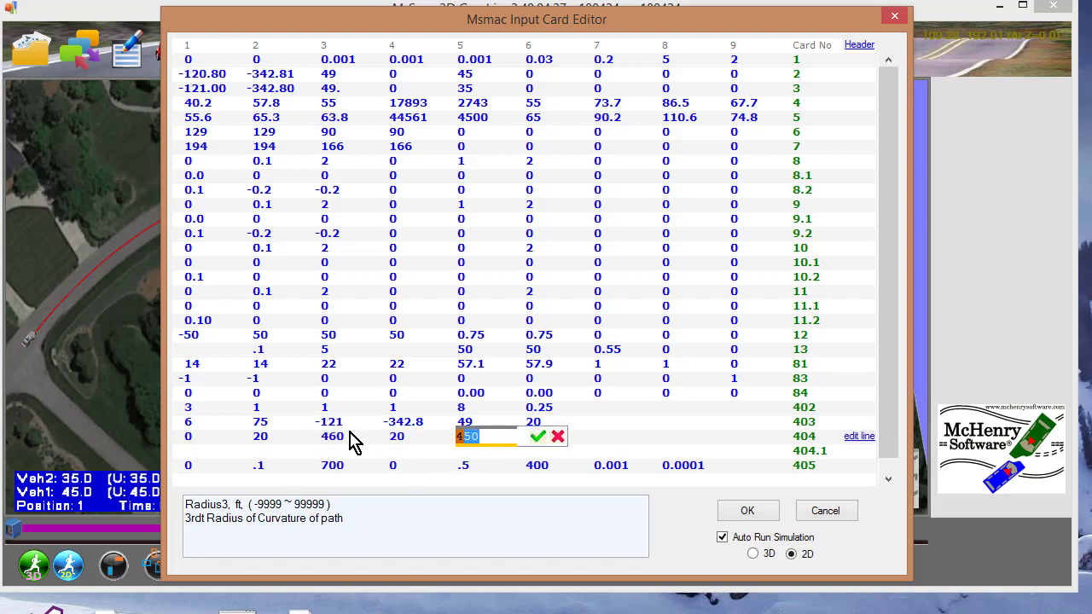
{"action": "type", "text": "460"}
{"action": "key", "text": "Return"}
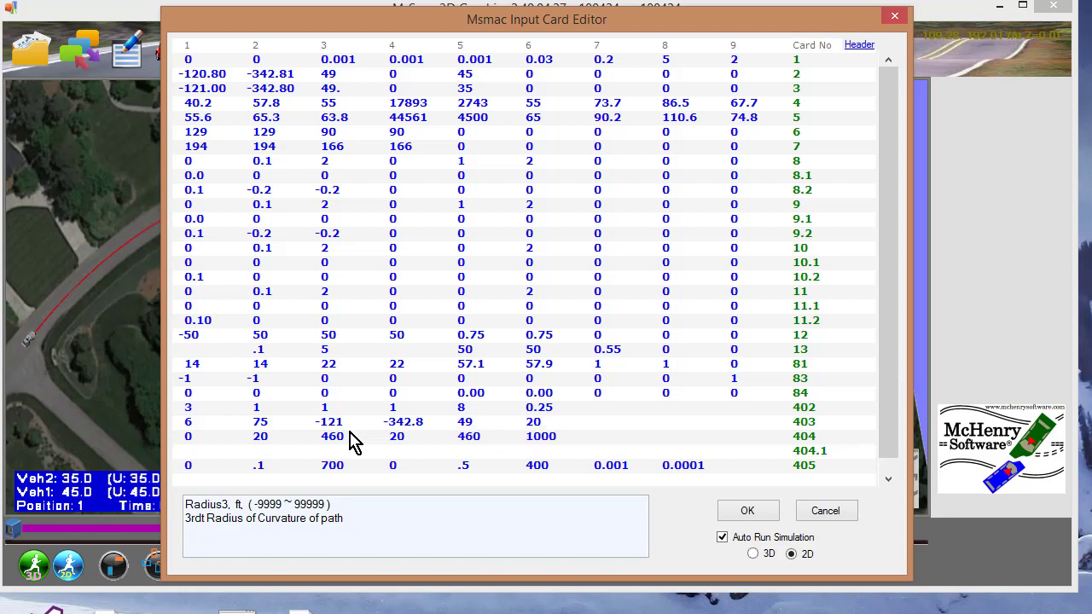
Set card 404's distance along the path for the 3rd degree, RLI(3), to 400 ft.
{"action": "left_click", "coordinate": [550, 436]}
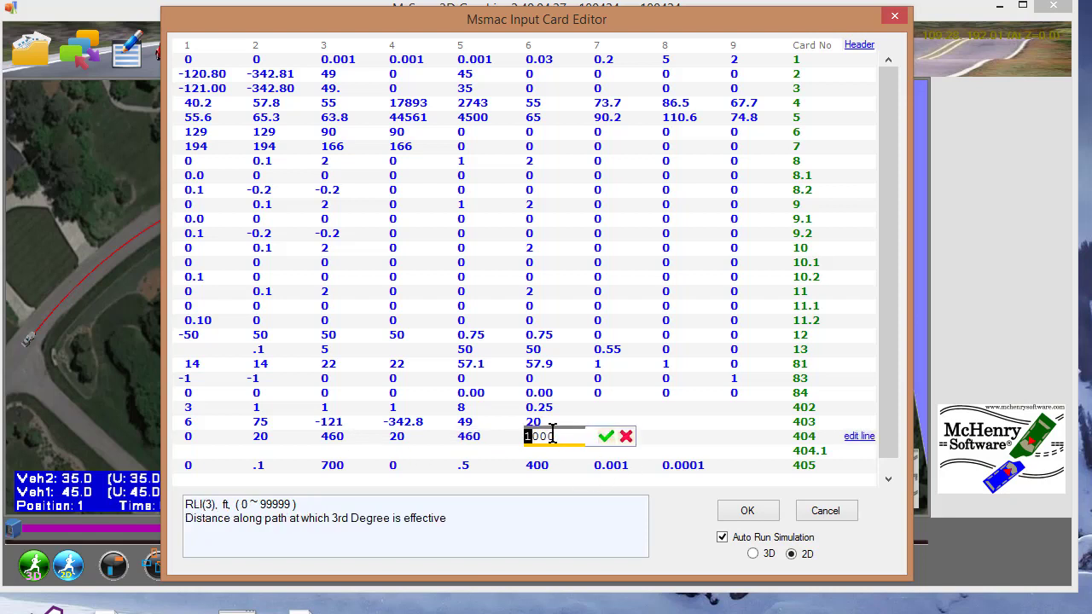
{"action": "left_click_drag", "start_coordinate": [561, 435], "coordinate": [482, 445]}
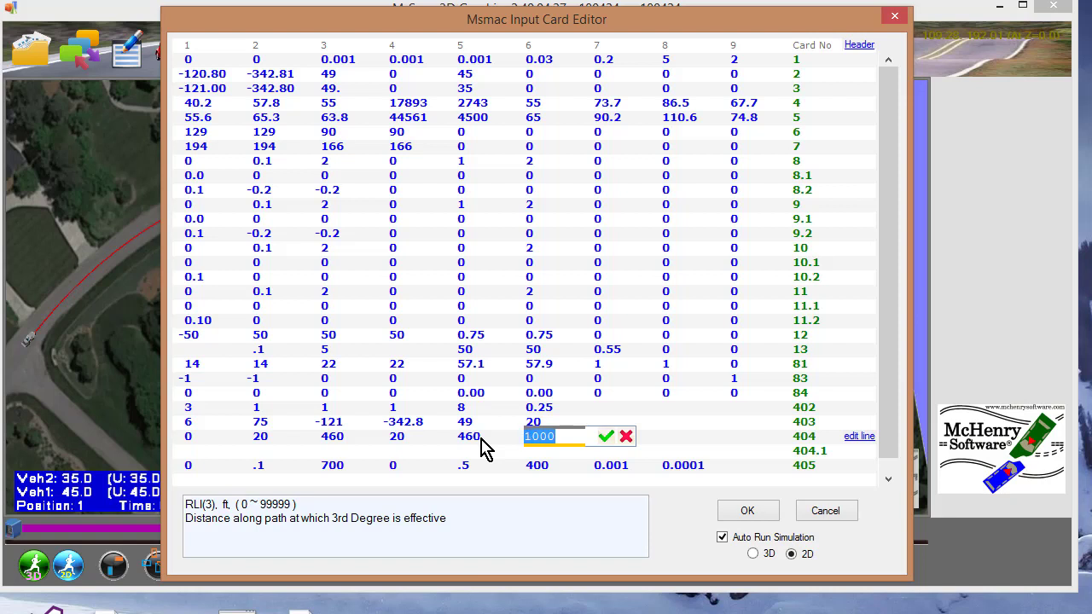
{"action": "type", "text": "400"}
{"action": "key", "text": "Return"}
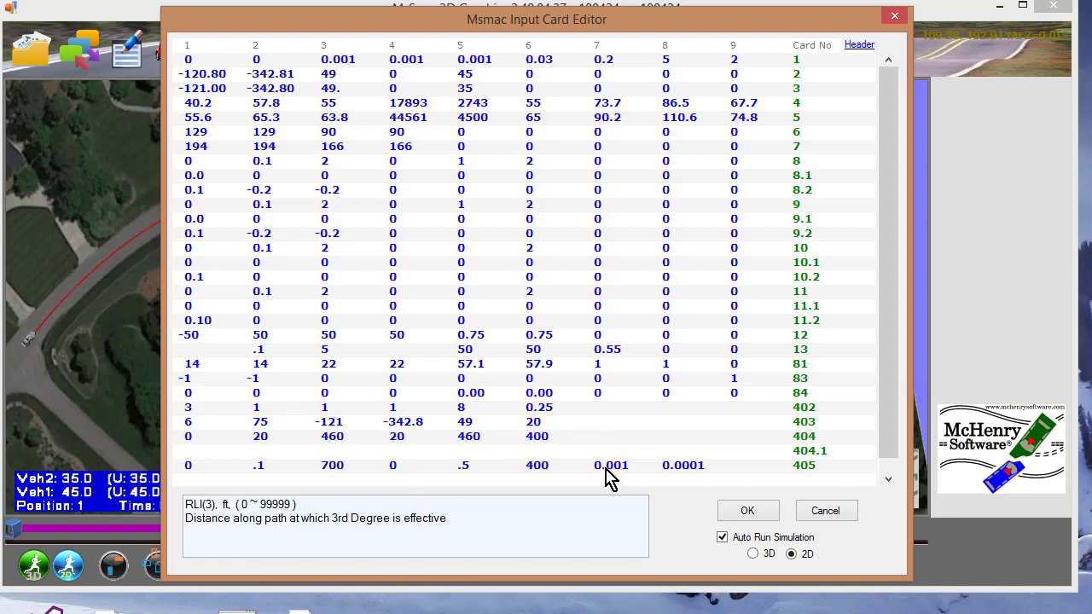
Set card 404's fourth radius to -300 ft with RLI(4) at 400 ft, and rerun the 2D simulation.
{"action": "left_click", "coordinate": [607, 436]}
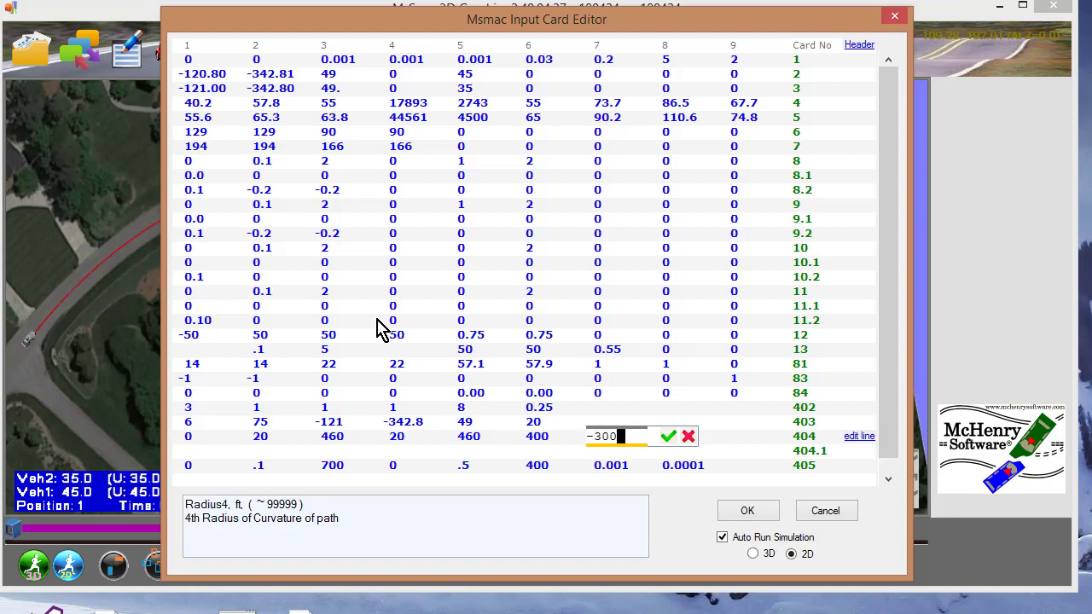
{"action": "left_click", "coordinate": [668, 436]}
{"action": "left_click", "coordinate": [677, 436]}
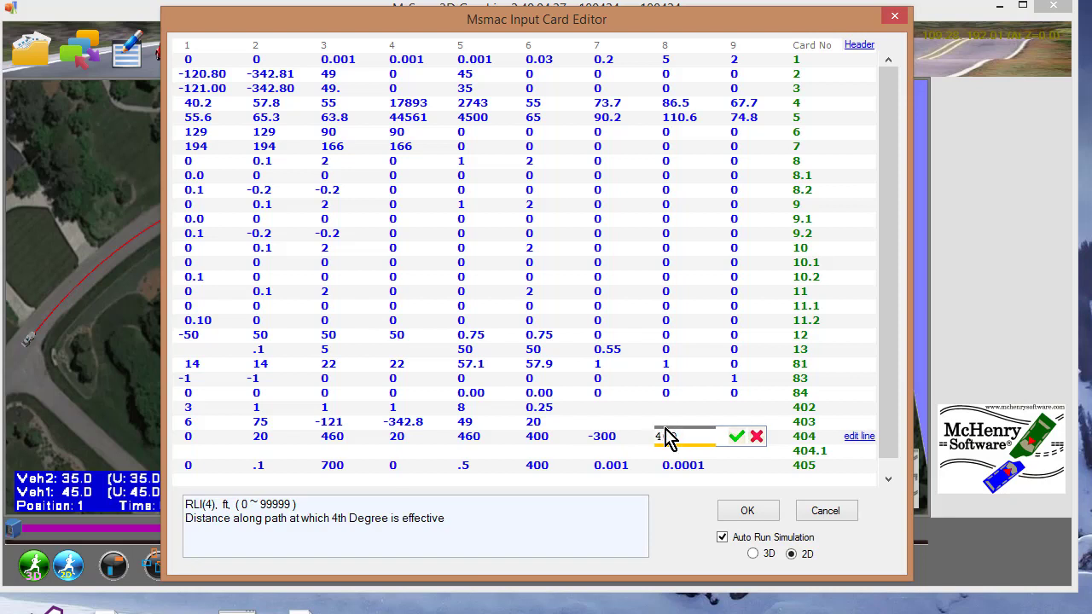
{"action": "key", "text": "Return"}
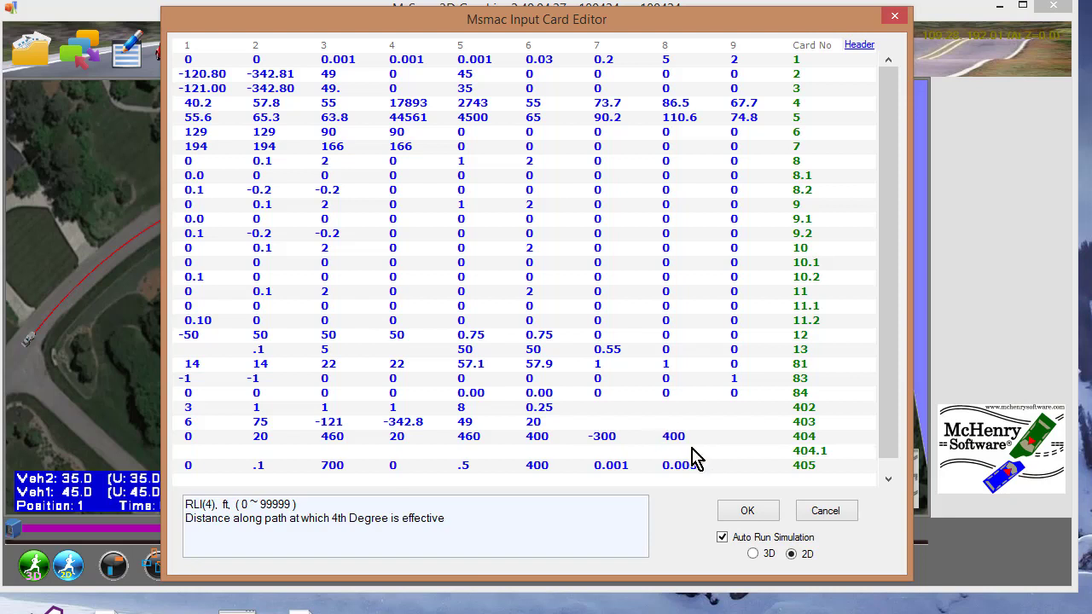
{"action": "left_click", "coordinate": [747, 512]}
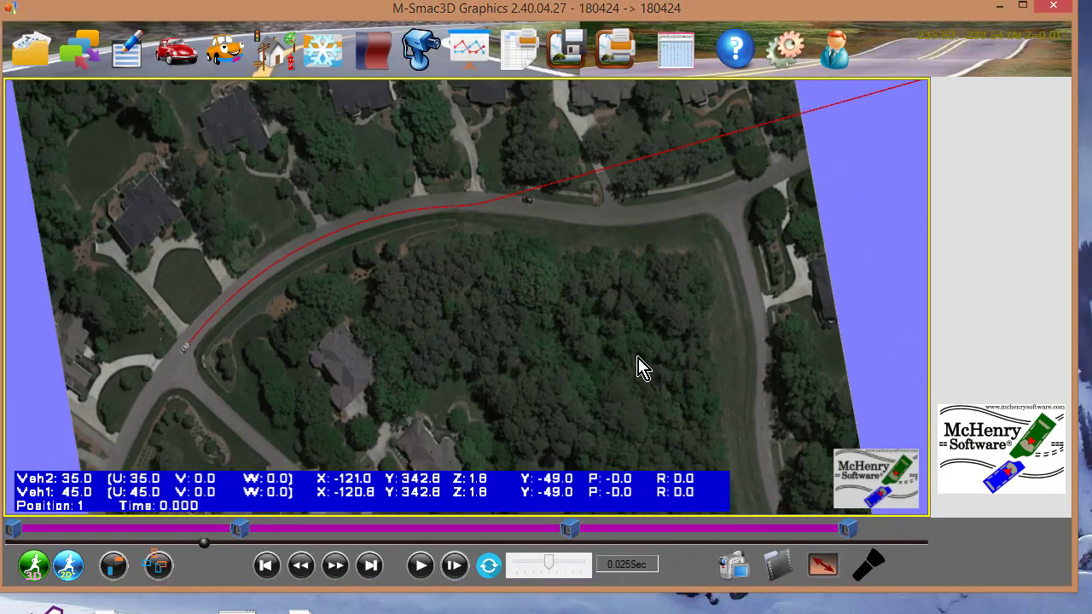
{"action": "middle_click_drag", "start_coordinate": [637, 343], "coordinate": [611, 331]}
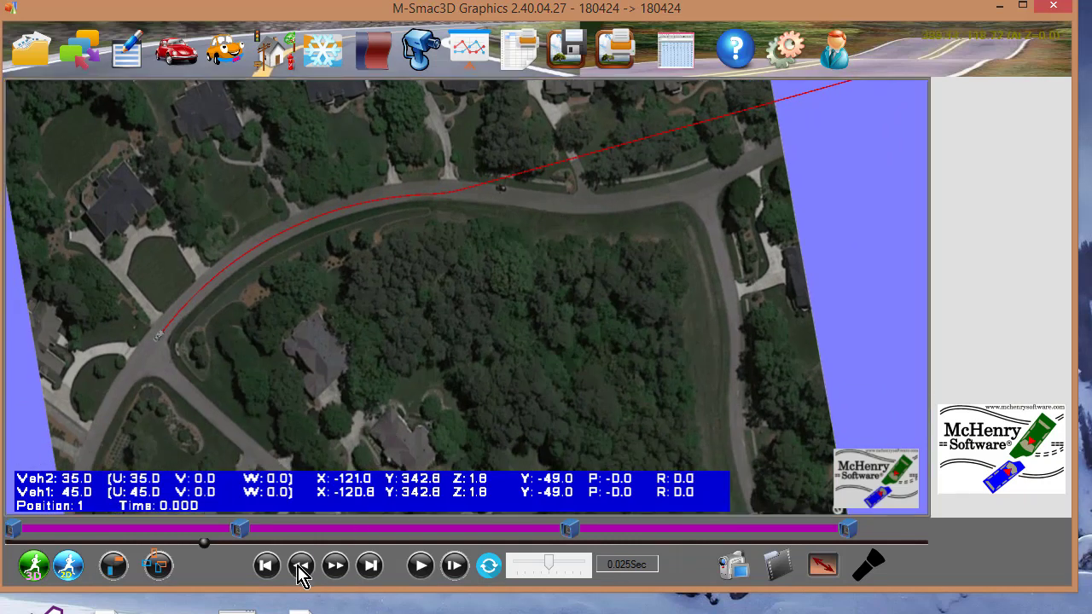
Set card 404's effective path distances RLI(3) and RLI(4) to 450 ft.
{"action": "left_click", "coordinate": [132, 64]}
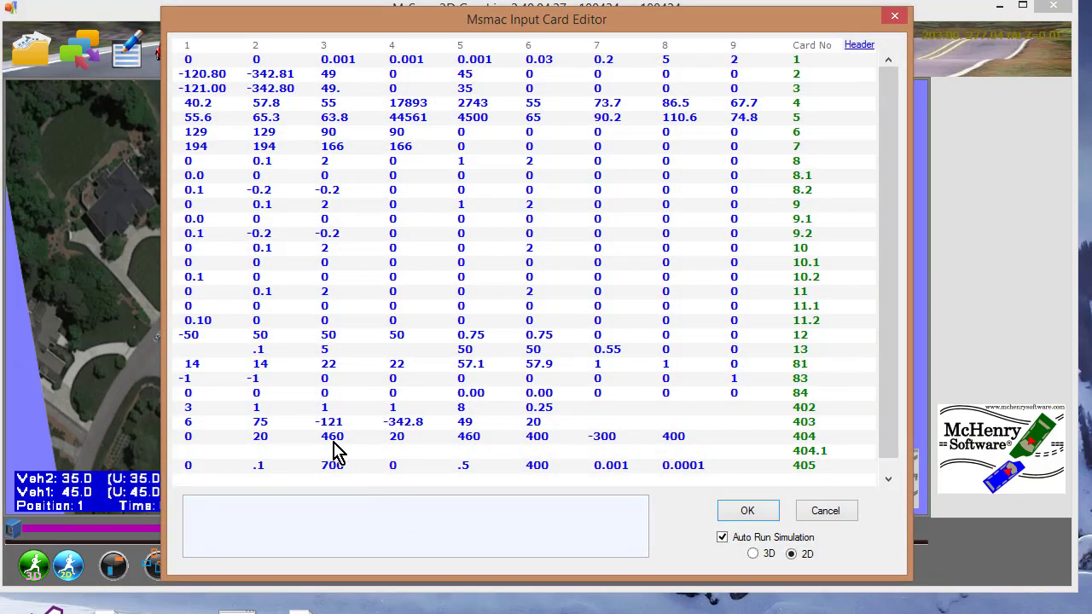
{"action": "left_click", "coordinate": [536, 436]}
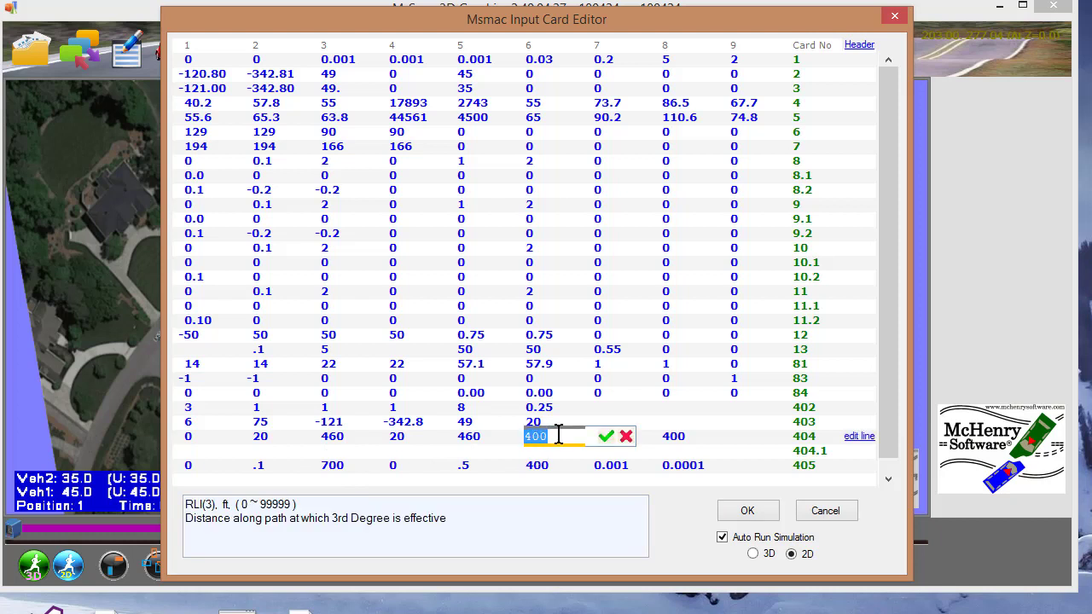
{"action": "left_click_drag", "start_coordinate": [556, 435], "coordinate": [485, 435]}
{"action": "type", "text": "450"}
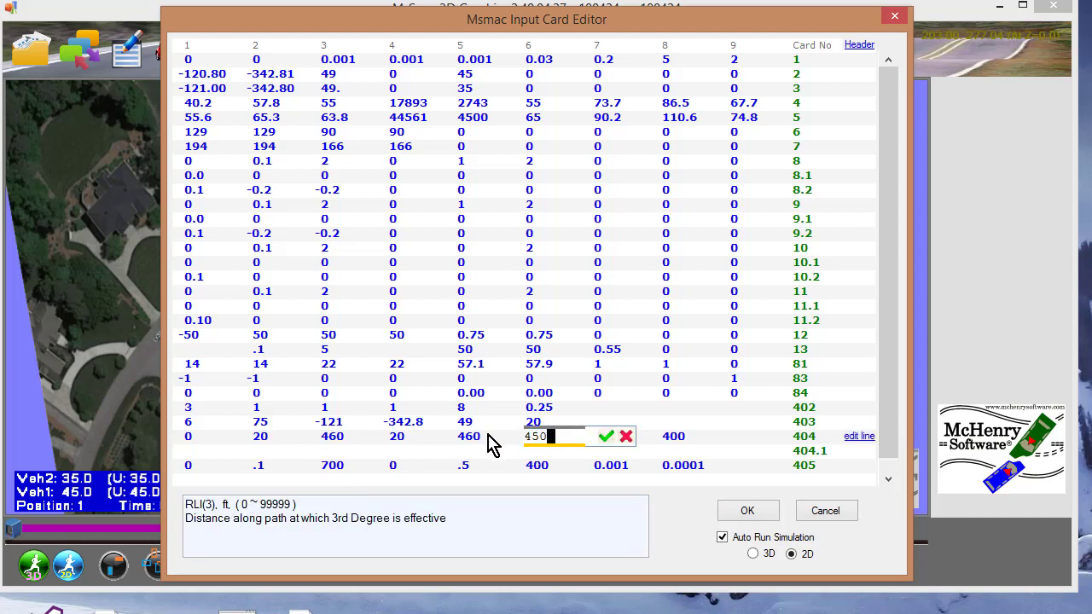
{"action": "key", "text": "Return"}
{"action": "left_click", "coordinate": [685, 438]}
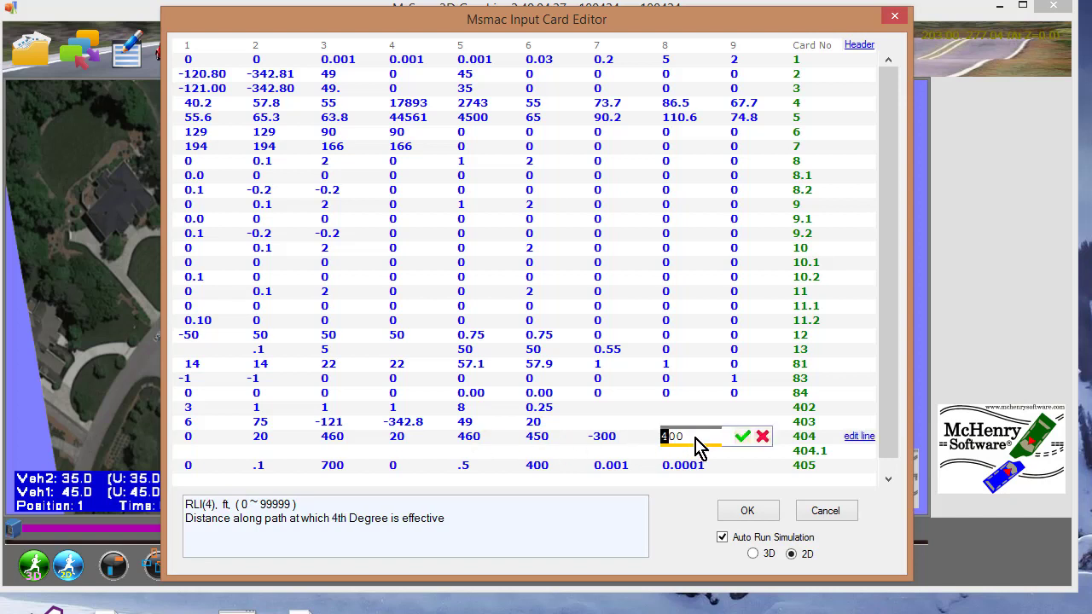
{"action": "left_click_drag", "start_coordinate": [690, 438], "coordinate": [610, 438]}
{"action": "type", "text": "50"}
{"action": "key", "text": "Return"}
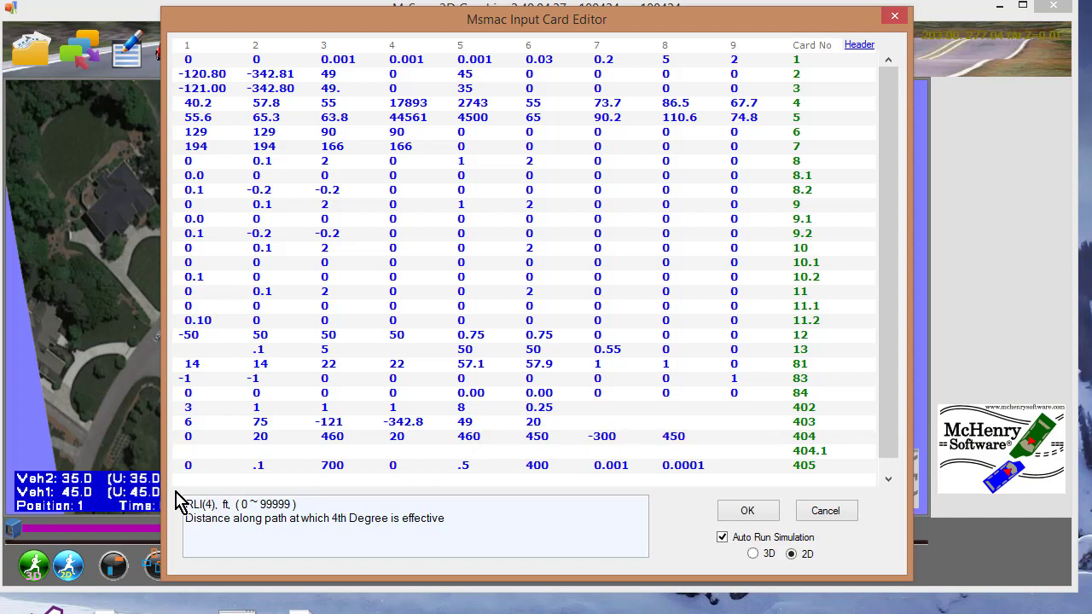
On card 404.1, set the fifth radius to -300 ft and RLI(5) to 1000 ft, then rerun the 2D simulation.
{"action": "left_click", "coordinate": [192, 448]}
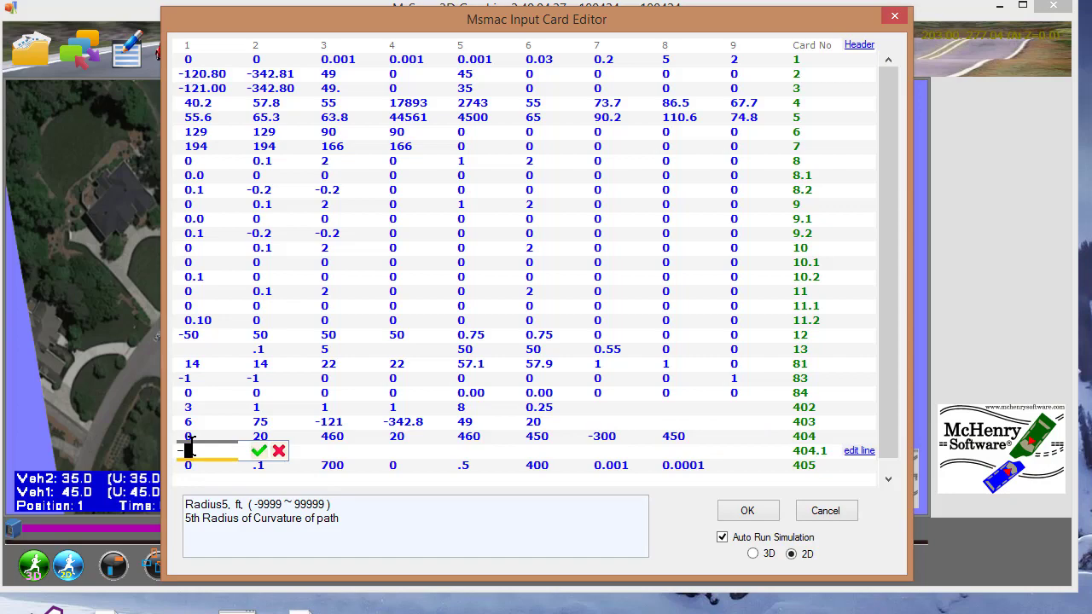
{"action": "type", "text": "-300"}
{"action": "key", "text": "Return"}
{"action": "left_click", "coordinate": [264, 450]}
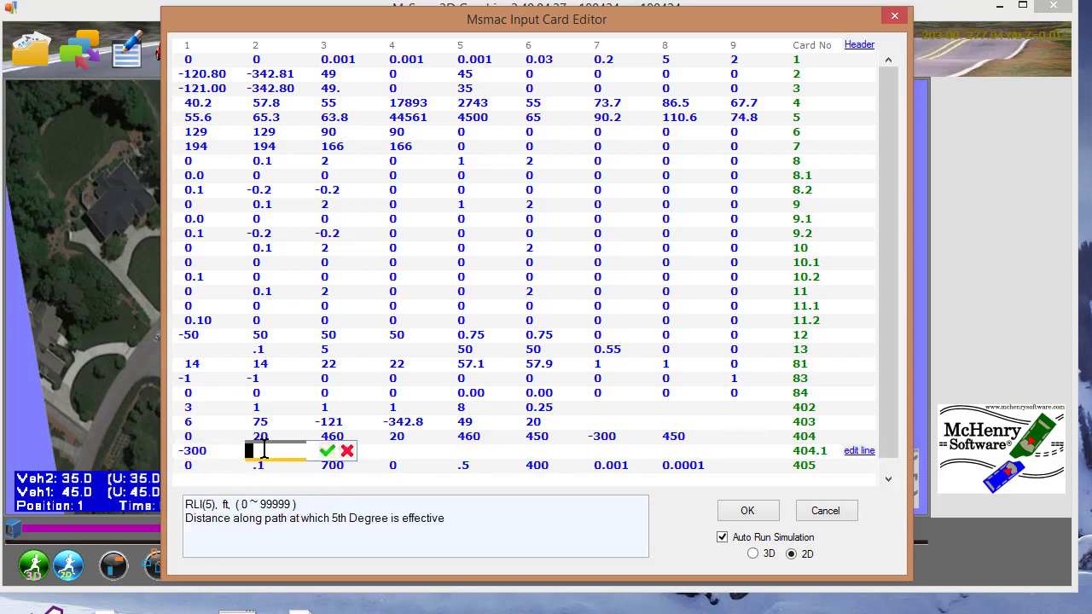
{"action": "type", "text": "1000"}
{"action": "key", "text": "Return"}
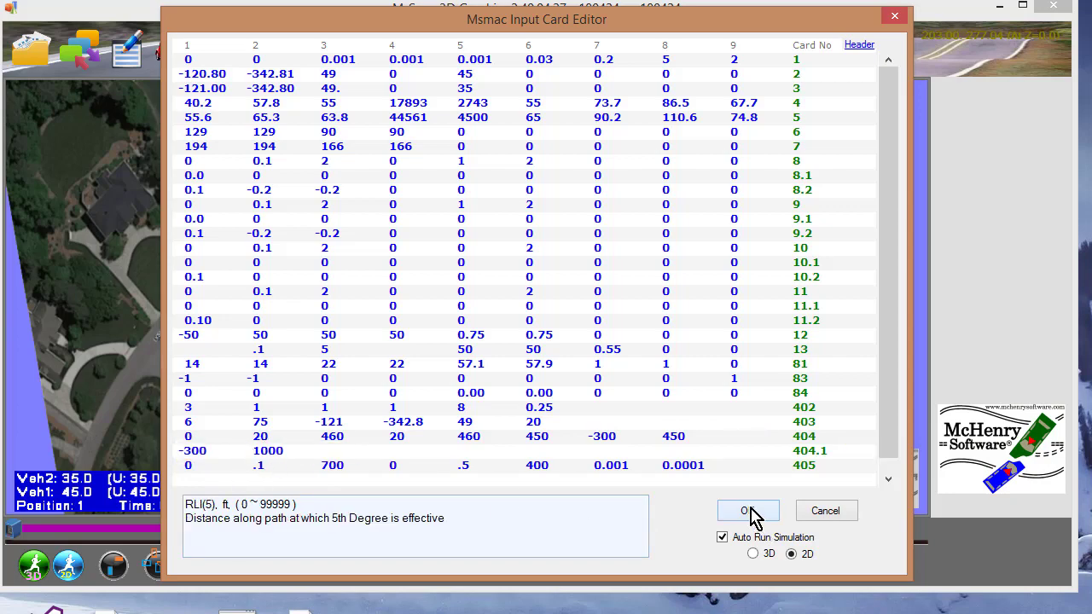
{"action": "left_click", "coordinate": [750, 512]}
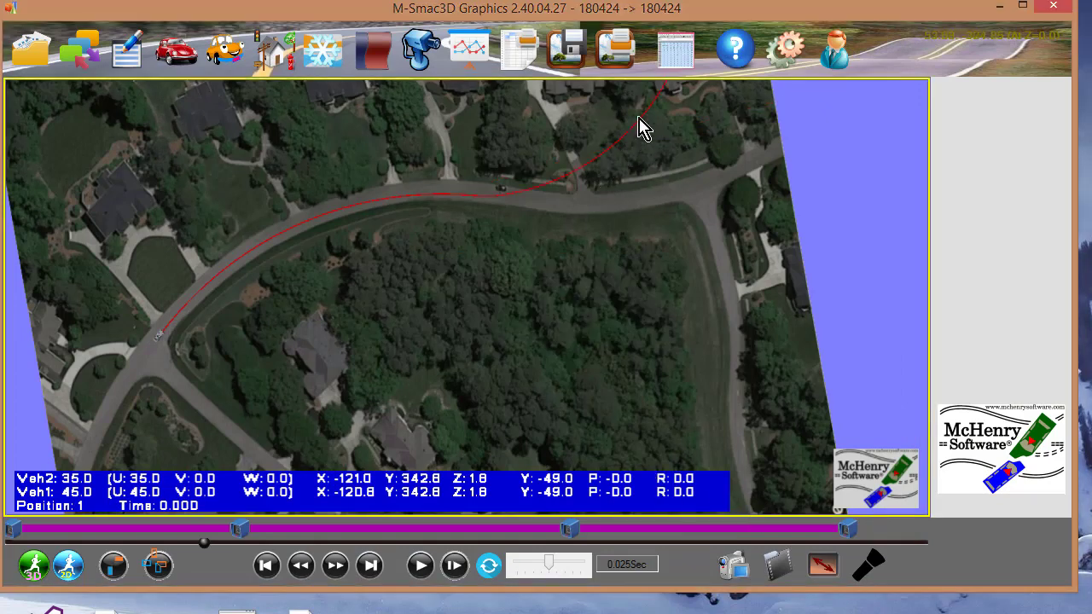
Set the fourth radius on card 404 and the fifth radius on card 404.1 to -500 ft, and rerun the 2D simulation.
{"action": "left_click", "coordinate": [136, 58]}
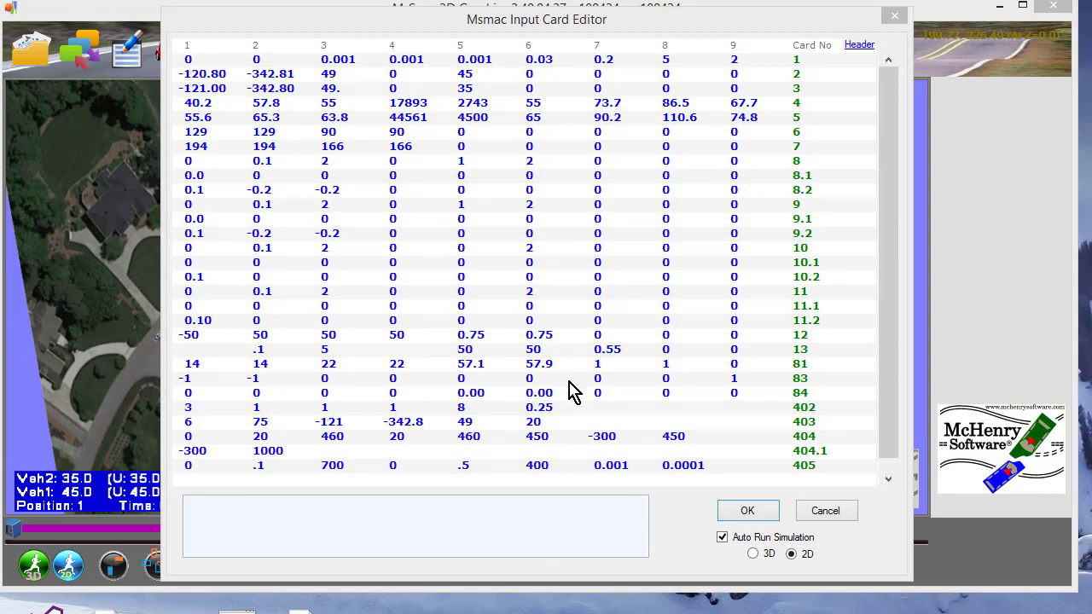
{"action": "left_click", "coordinate": [627, 439]}
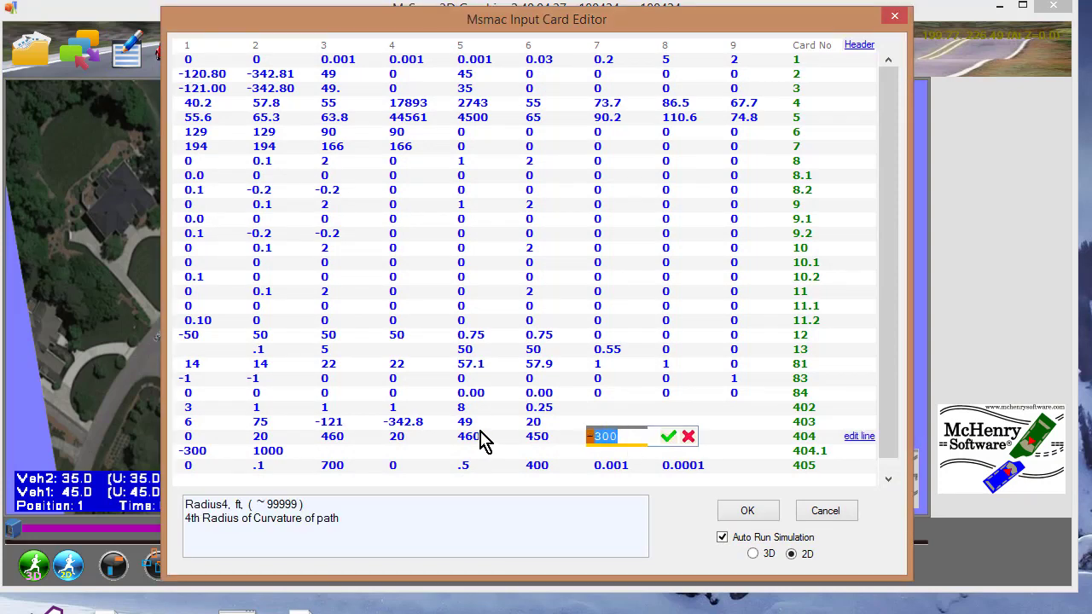
{"action": "type", "text": "-500"}
{"action": "key", "text": "Return"}
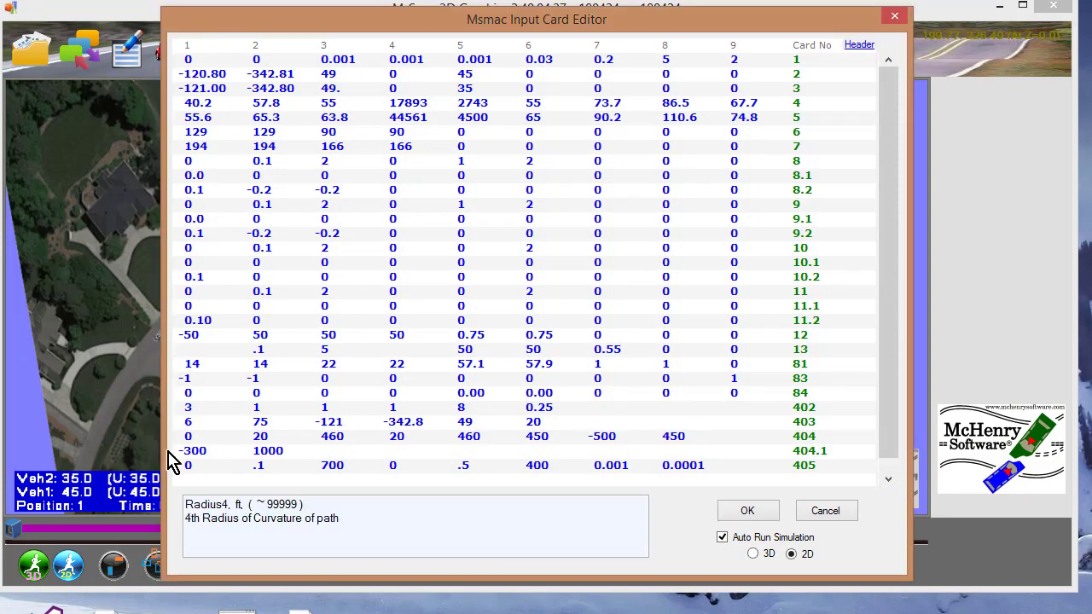
{"action": "left_click", "coordinate": [213, 453]}
{"action": "type", "text": "-500"}
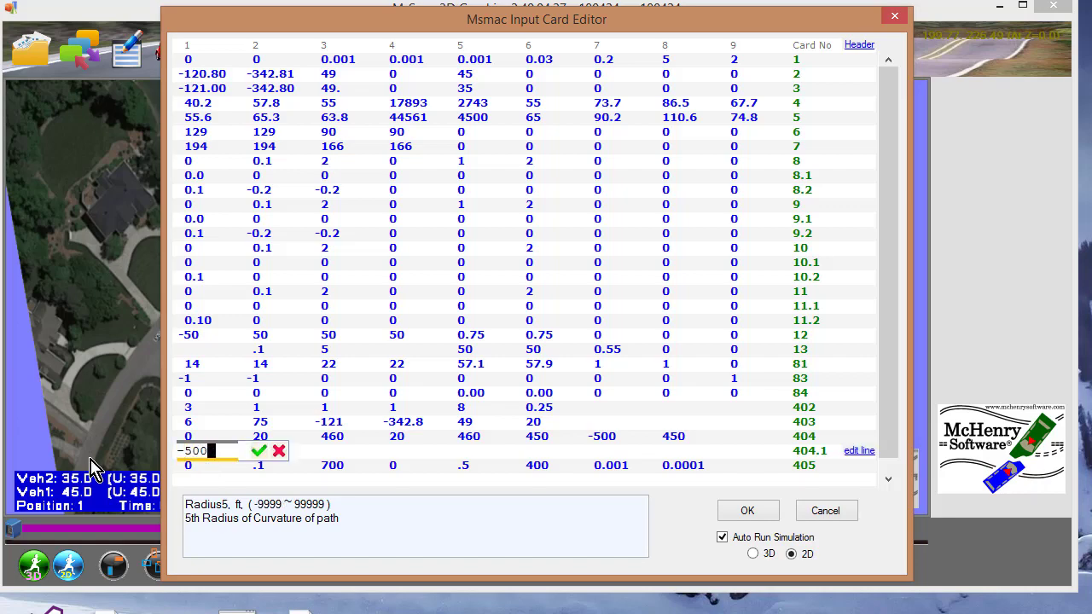
{"action": "key", "text": "Return"}
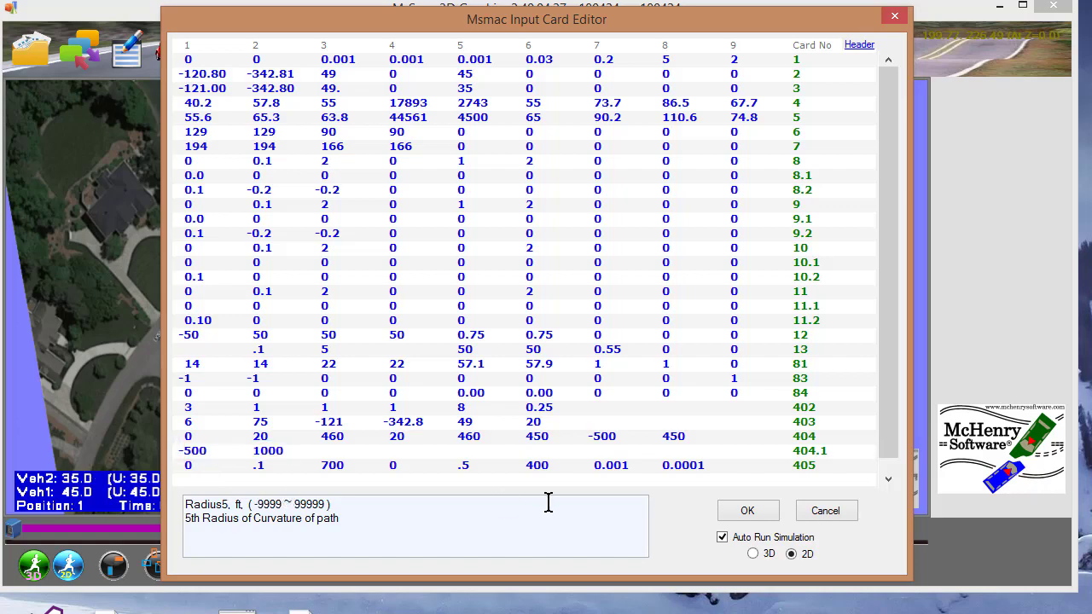
{"action": "left_click", "coordinate": [744, 515]}
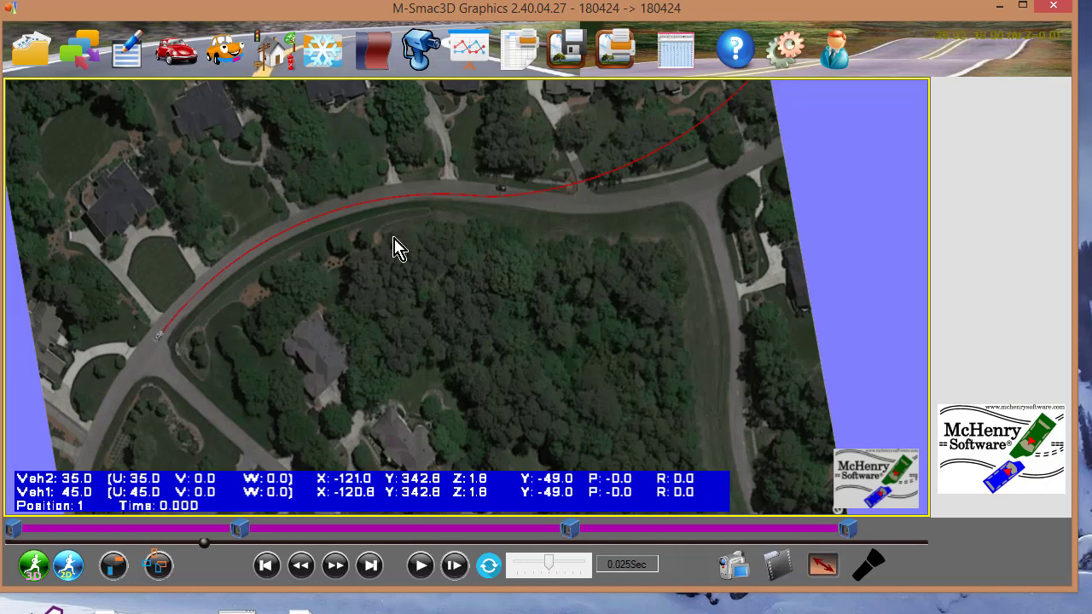
Set card 404's effective path distances RLI(3) and RLI(4) to 550 ft, and rerun the 2D simulation.
{"action": "left_click", "coordinate": [121, 61]}
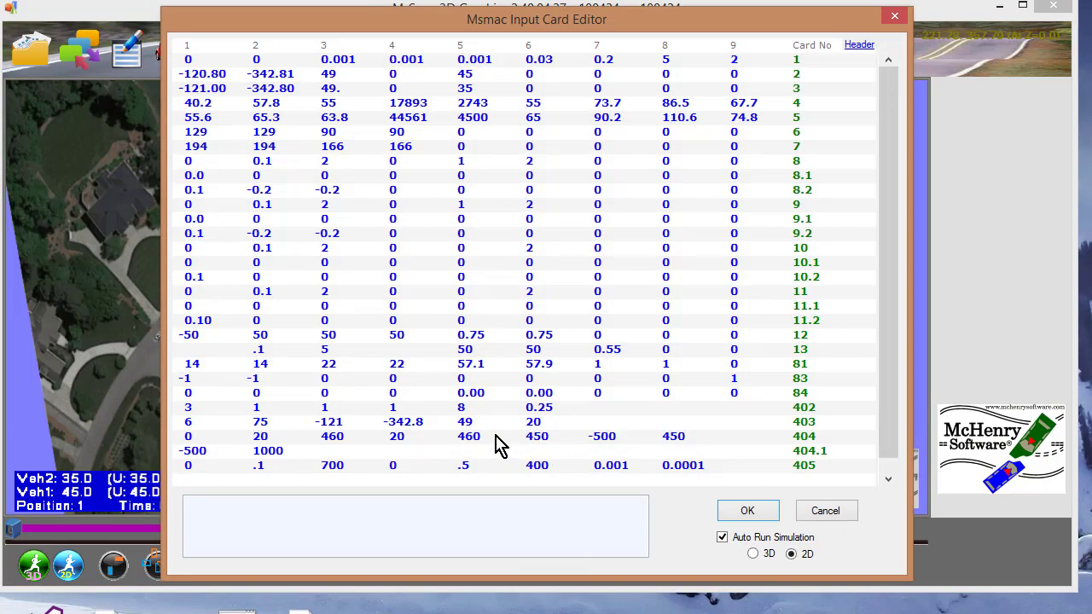
{"action": "left_click", "coordinate": [547, 441]}
{"action": "type", "text": "550"}
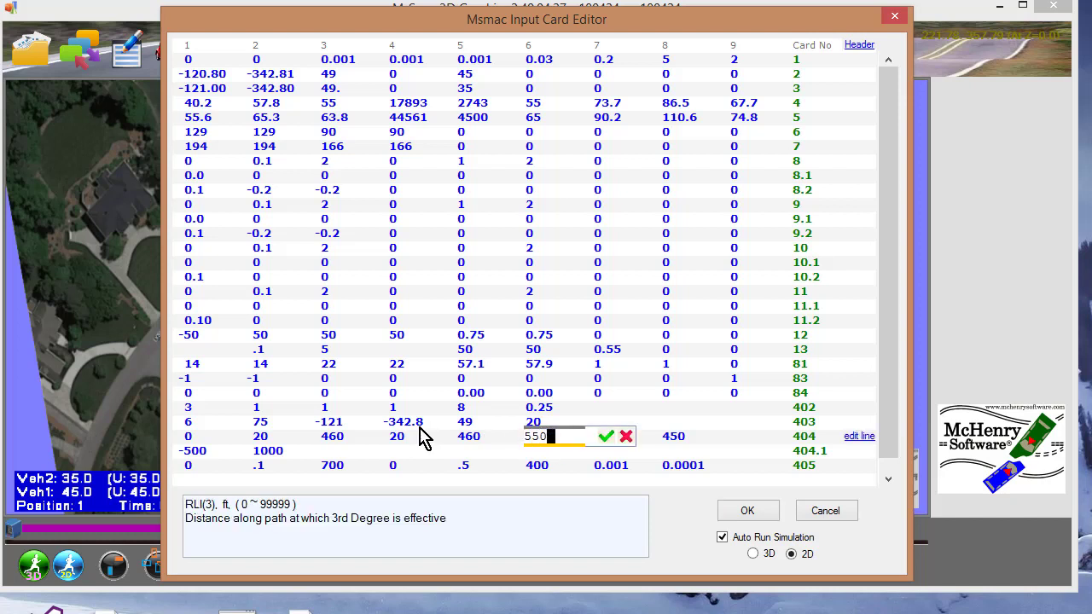
{"action": "key", "text": "Return"}
{"action": "left_click", "coordinate": [694, 440]}
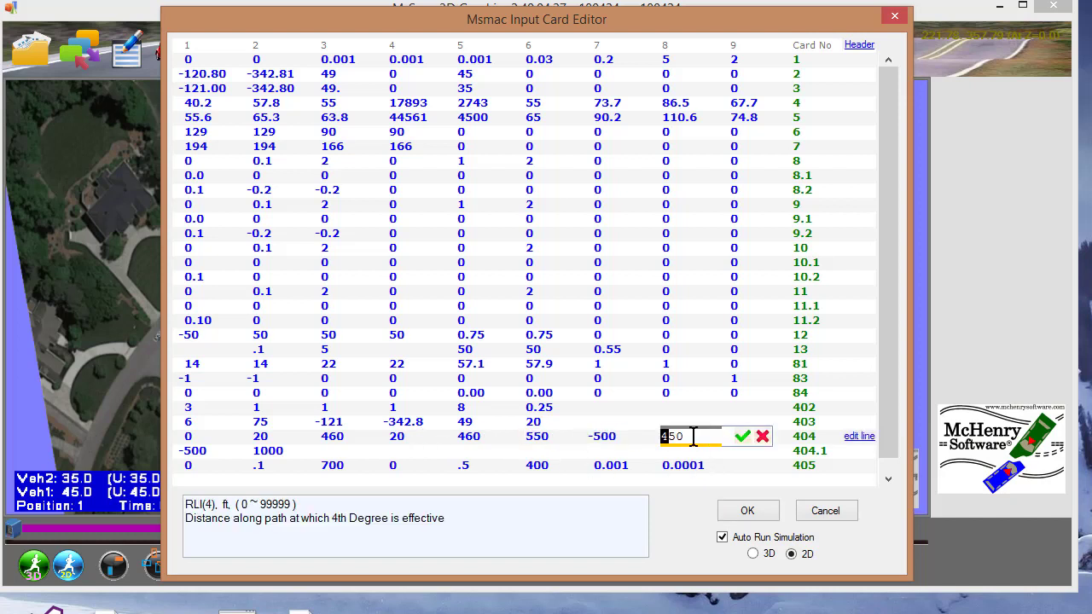
{"action": "type", "text": "550"}
{"action": "key", "text": "Return"}
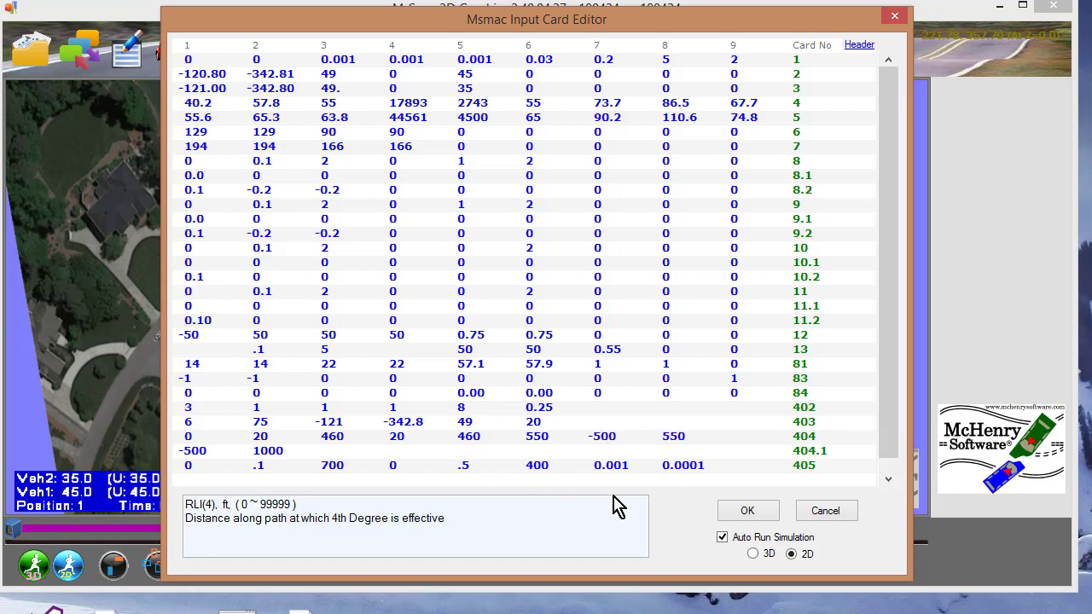
{"action": "left_click", "coordinate": [747, 511]}
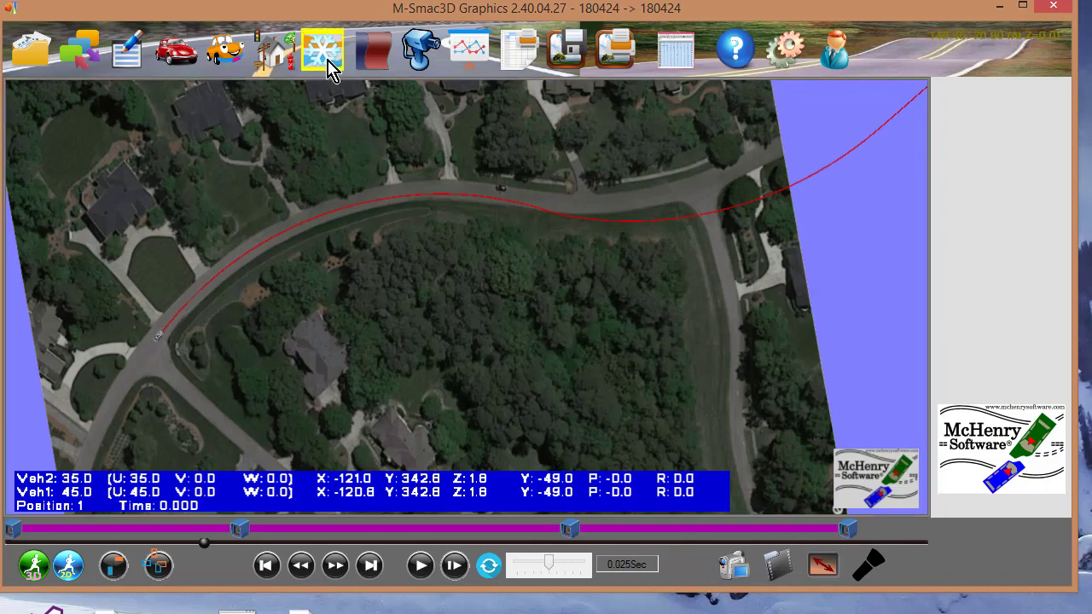
Set RLI(3) and RLI(4) on card 404 to 510 ft, and rerun the 2D simulation.
{"action": "left_click", "coordinate": [127, 51]}
{"action": "left_click", "coordinate": [560, 441]}
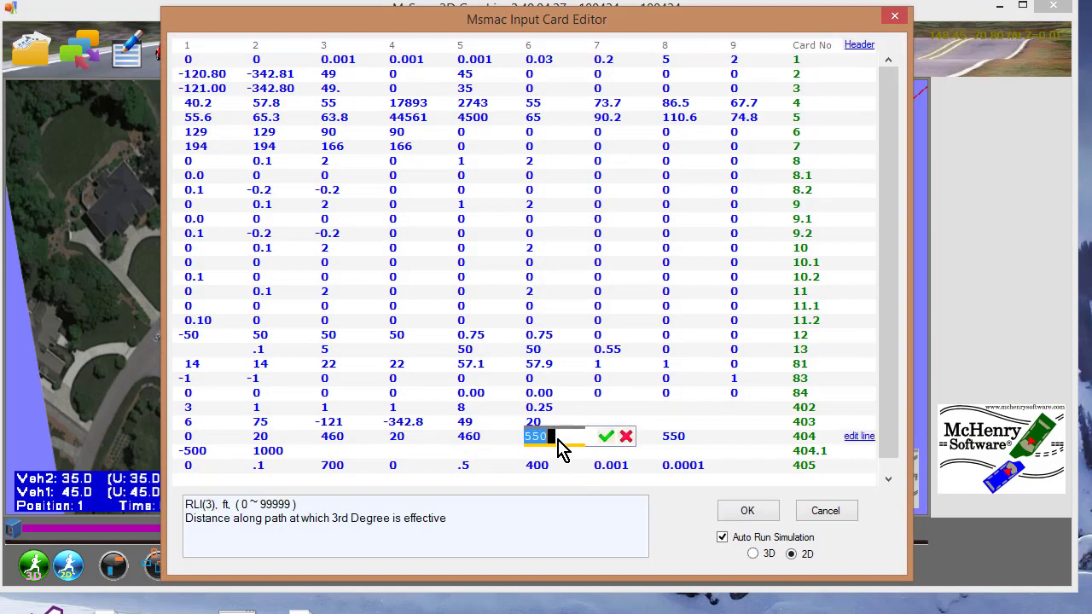
{"action": "type", "text": "510"}
{"action": "key", "text": "Return"}
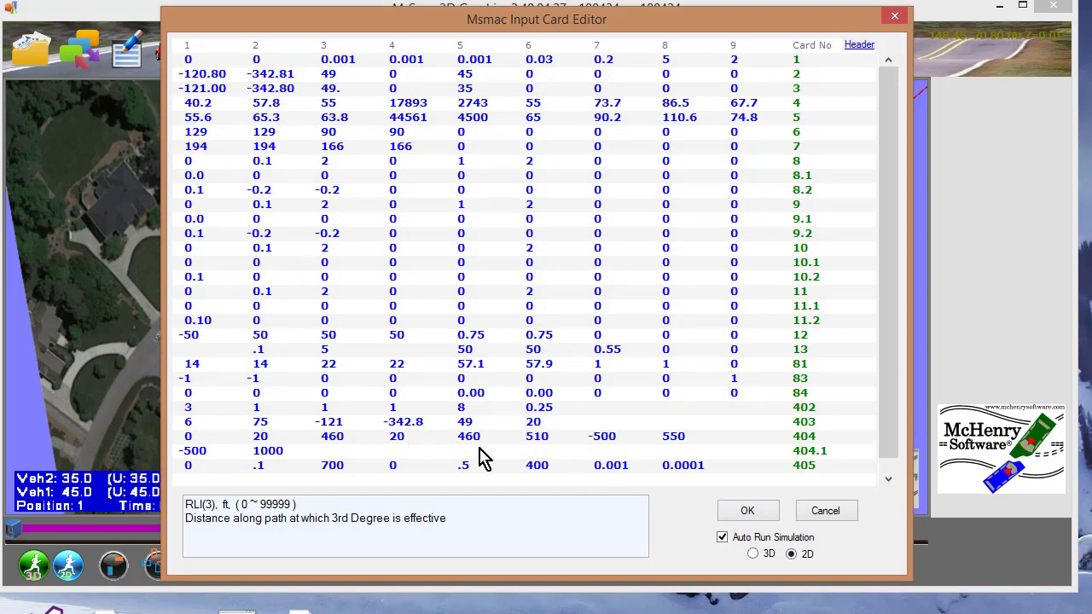
{"action": "left_click", "coordinate": [693, 443]}
{"action": "type", "text": "510"}
{"action": "key", "text": "Return"}
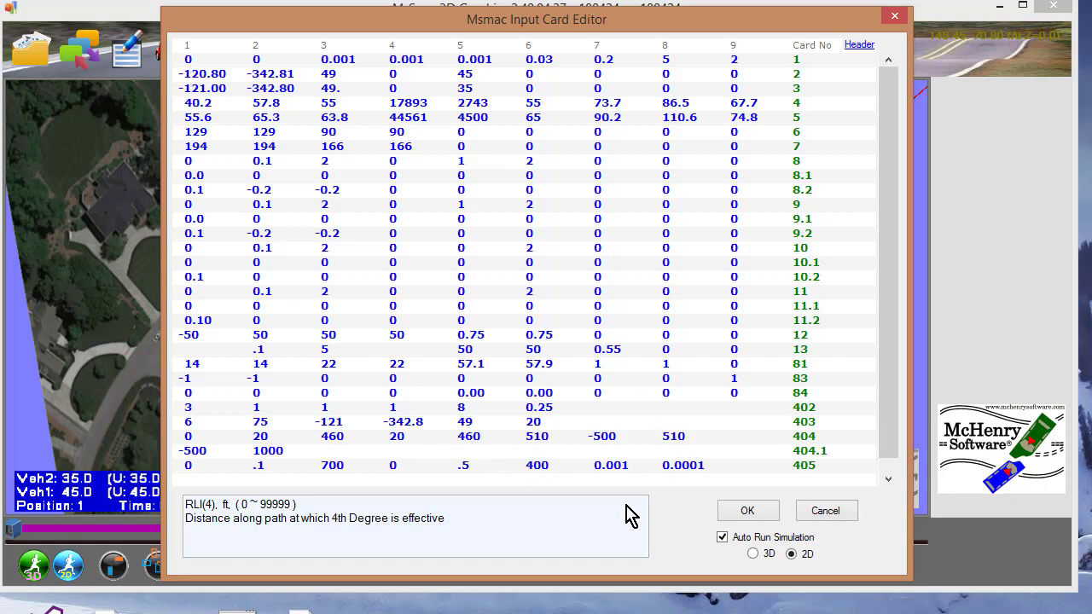
{"action": "left_click", "coordinate": [744, 511]}
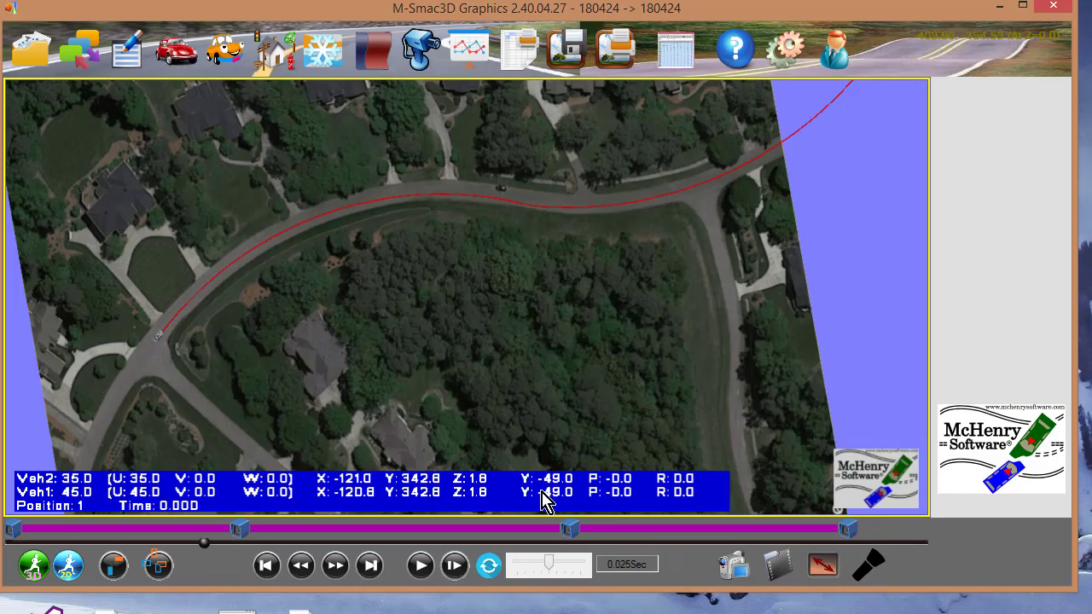
Set the simulation end time TF on card 1 to 13 seconds, and rerun the 2D simulation.
{"action": "left_click", "coordinate": [127, 53]}
{"action": "left_click", "coordinate": [263, 60]}
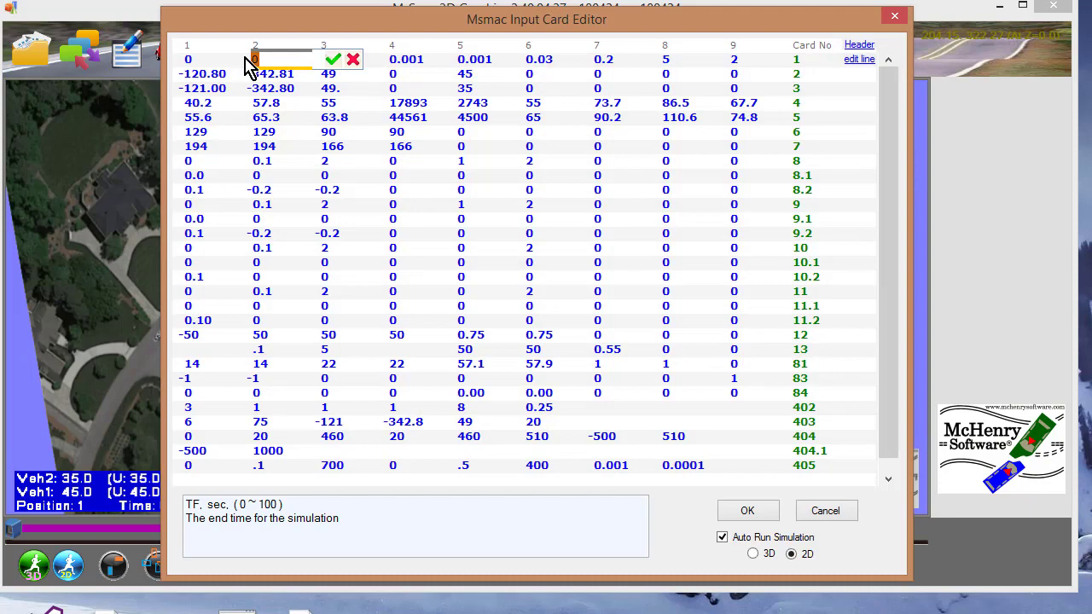
{"action": "type", "text": "13"}
{"action": "key", "text": "Return"}
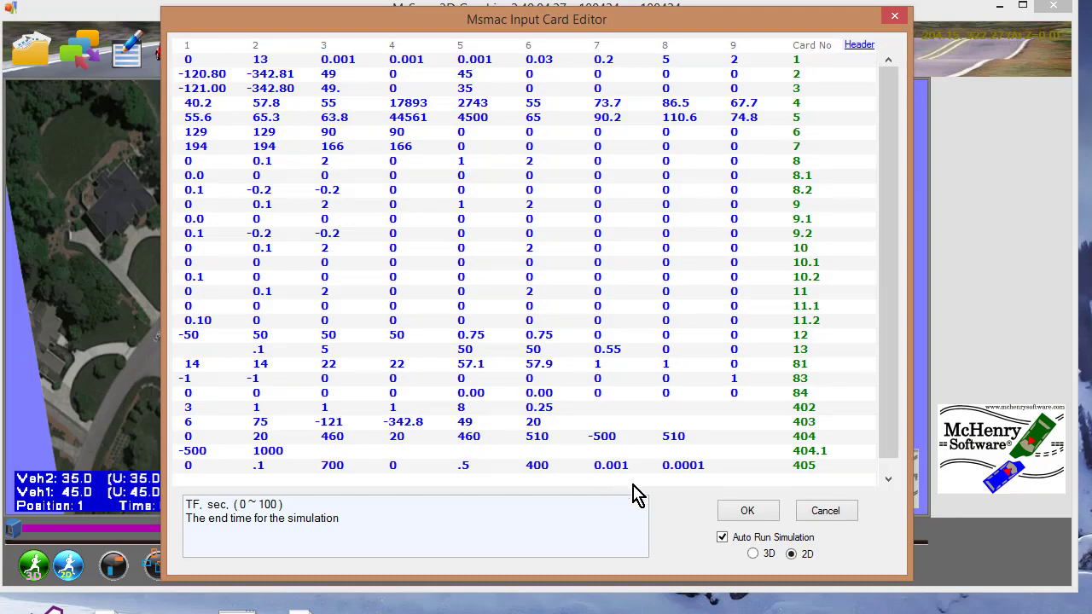
{"action": "left_click", "coordinate": [746, 512]}
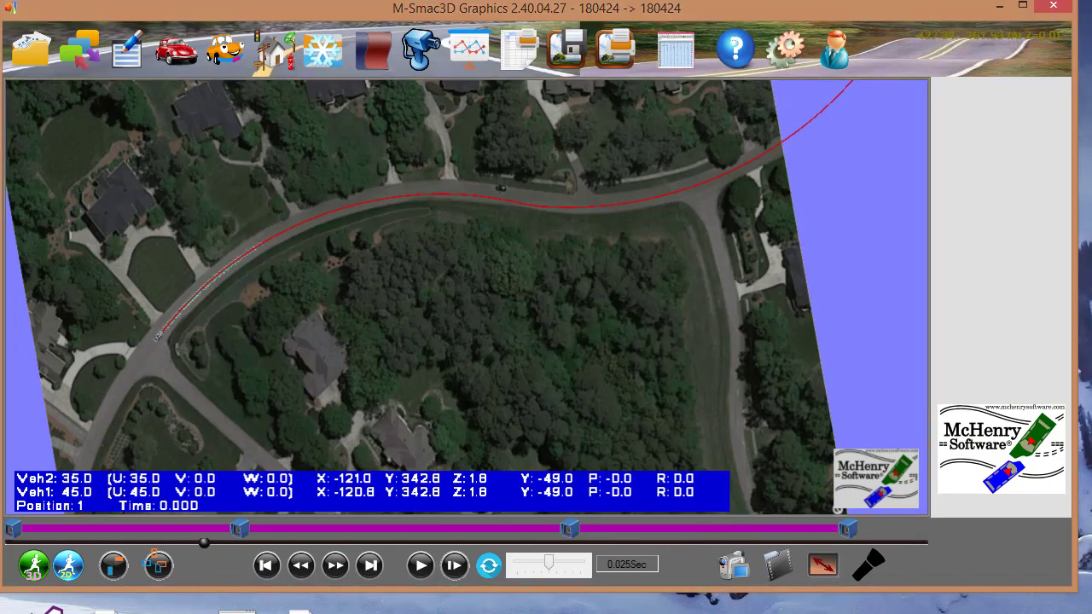
{"action": "scroll", "coordinate": [343, 341], "scroll_direction": "up", "scroll_amount": 3}
{"action": "scroll", "coordinate": [343, 340], "scroll_direction": "down", "scroll_amount": 2}
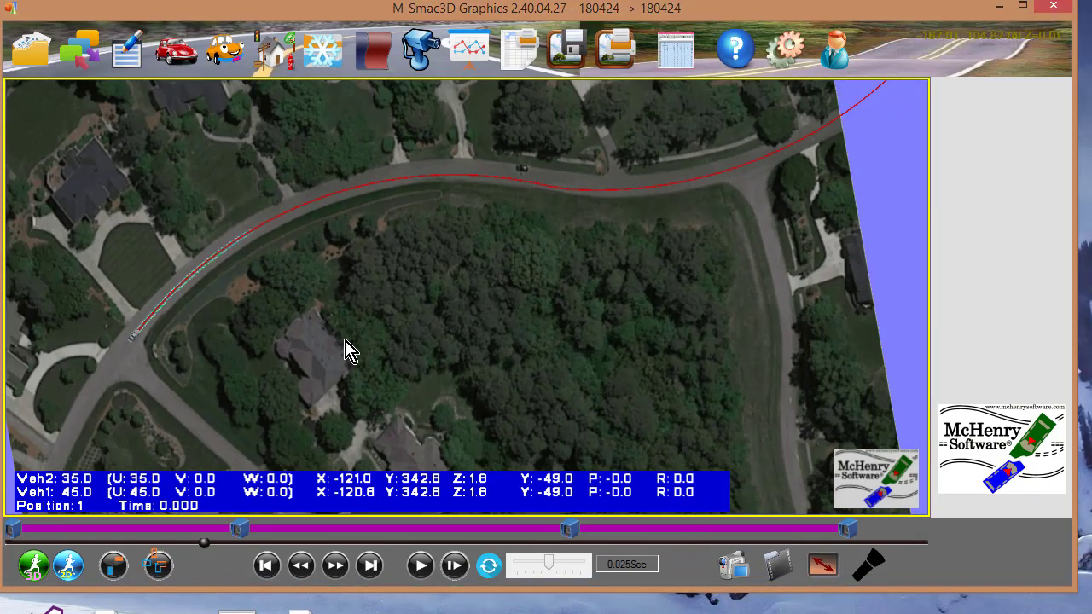
Add tracking camera 3 and record its first view position at frame 0, with follow set to None.
{"action": "left_click", "coordinate": [420, 48]}
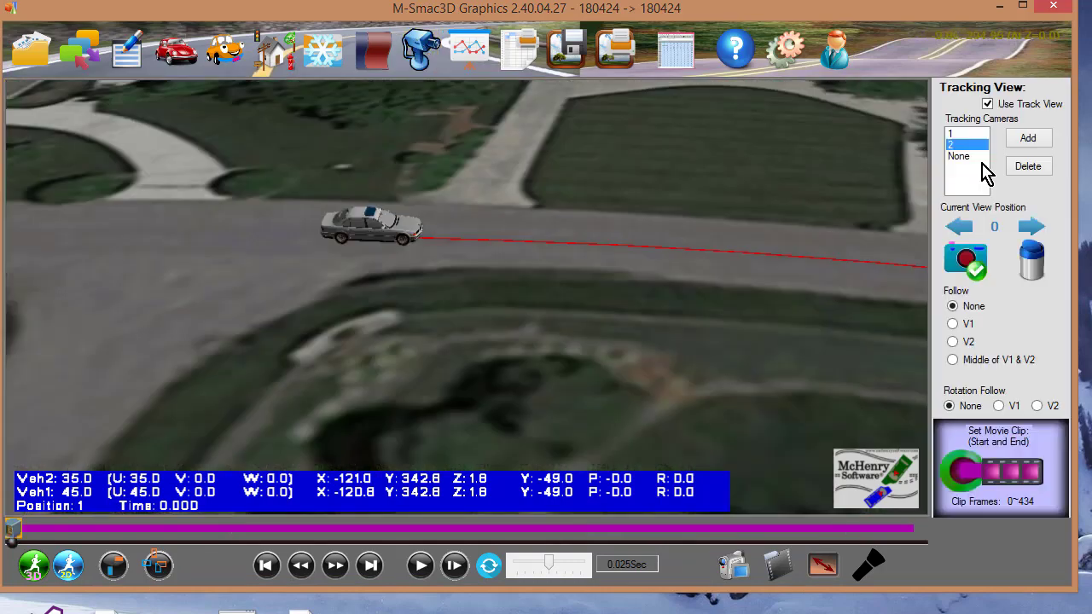
{"action": "left_click", "coordinate": [1026, 143]}
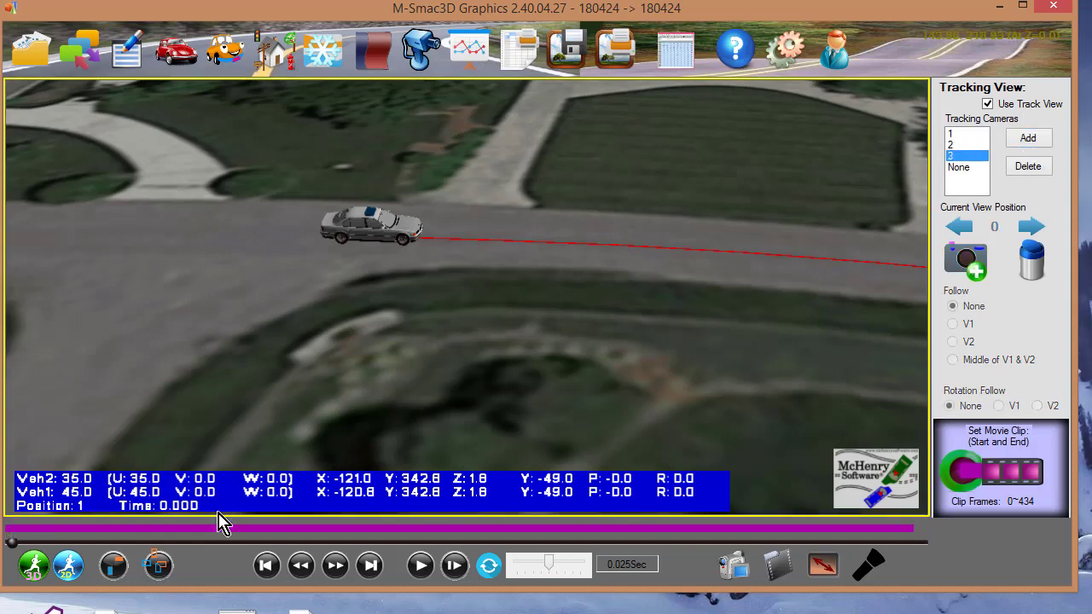
{"action": "left_click", "coordinate": [970, 263]}
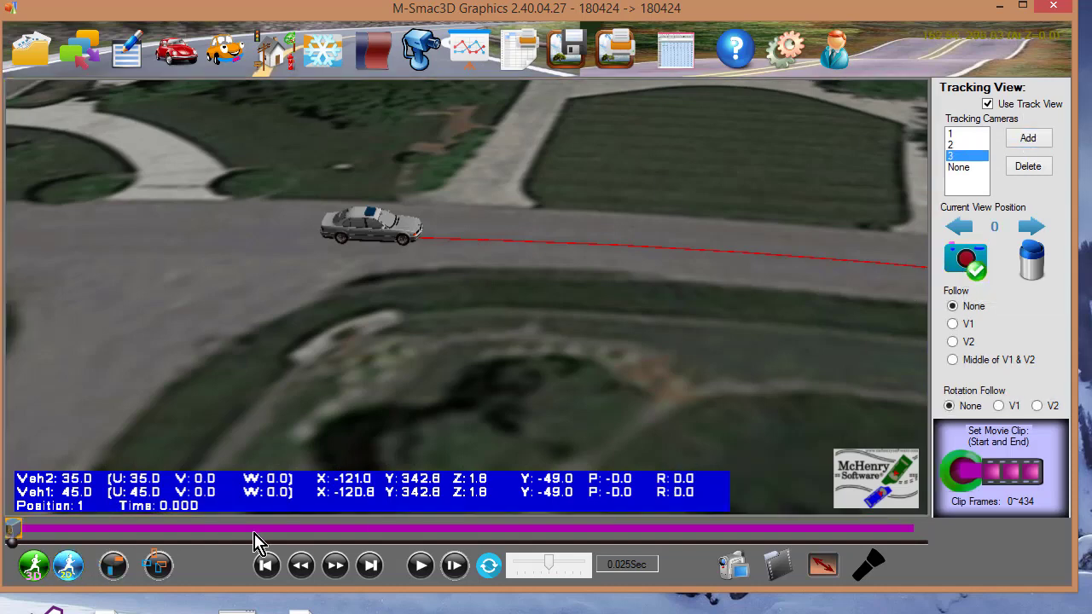
Record a view position for tracking camera 3 at frame 166, with both vehicles framed on the road.
{"action": "left_click_drag", "start_coordinate": [13, 538], "coordinate": [358, 543]}
{"action": "left_click_drag", "start_coordinate": [836, 354], "coordinate": [244, 258]}
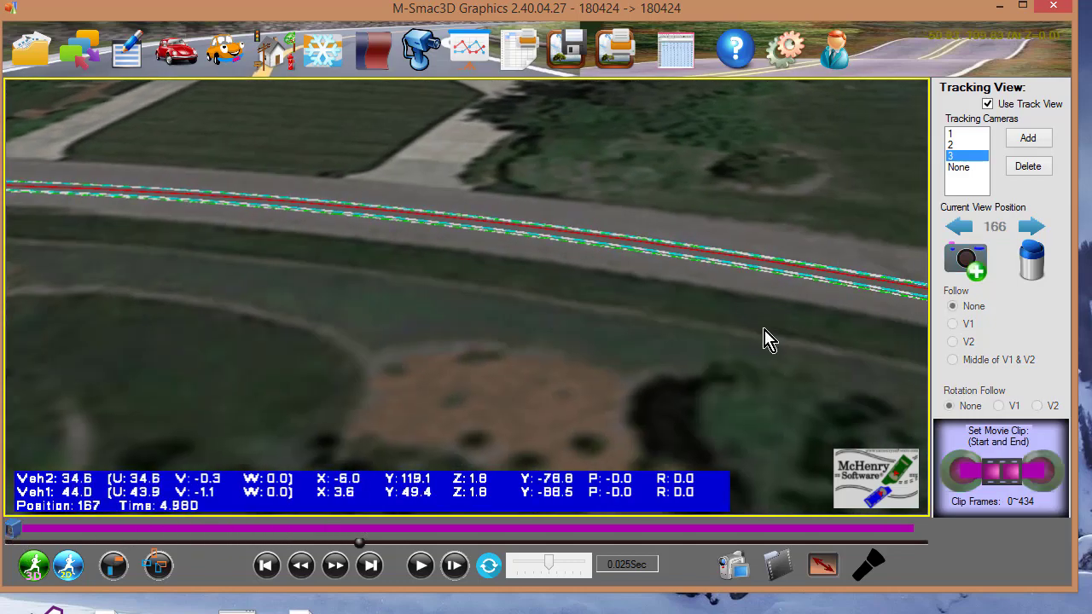
{"action": "left_click_drag", "start_coordinate": [766, 339], "coordinate": [295, 241]}
{"action": "left_click_drag", "start_coordinate": [786, 384], "coordinate": [279, 262]}
{"action": "left_click_drag", "start_coordinate": [521, 297], "coordinate": [424, 310]}
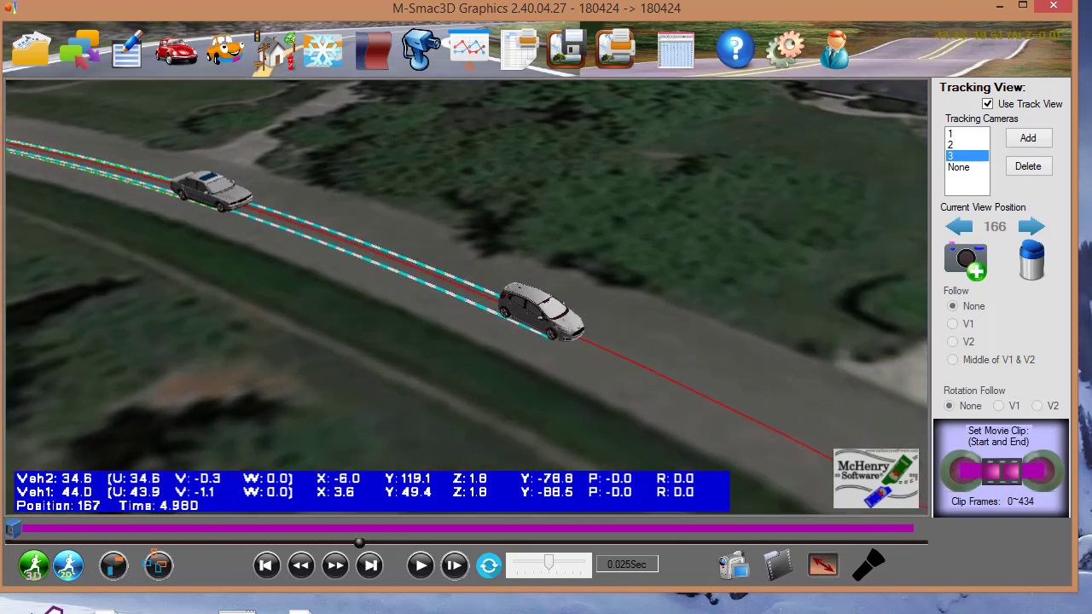
{"action": "left_click", "coordinate": [971, 260]}
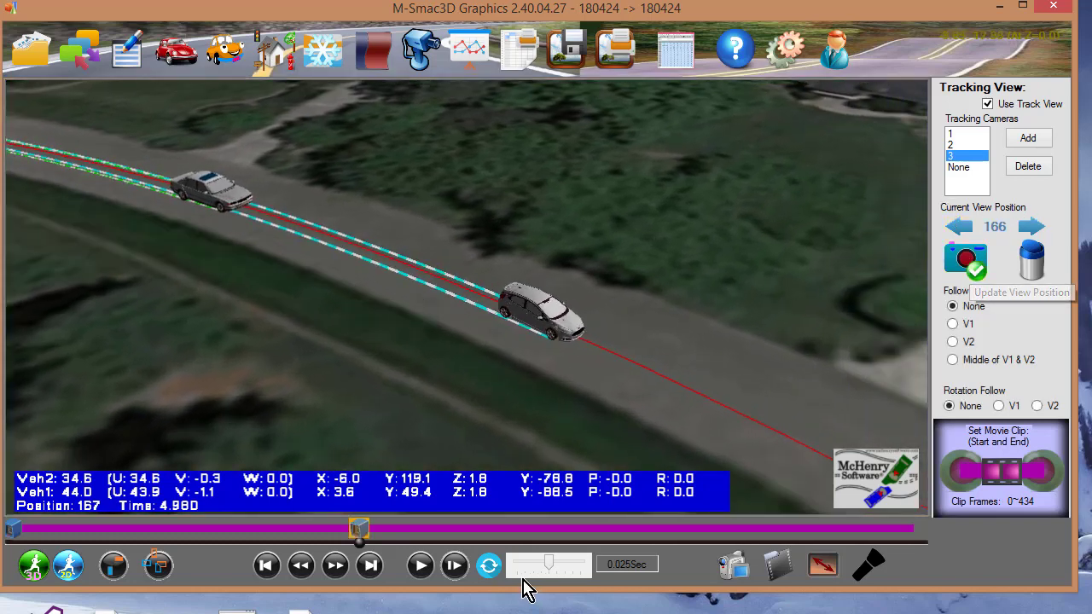
Record a view position for tracking camera 3 at frame 327, reframing the view around both vehicles.
{"action": "left_click", "coordinate": [364, 543]}
{"action": "left_click_drag", "start_coordinate": [652, 535], "coordinate": [695, 538]}
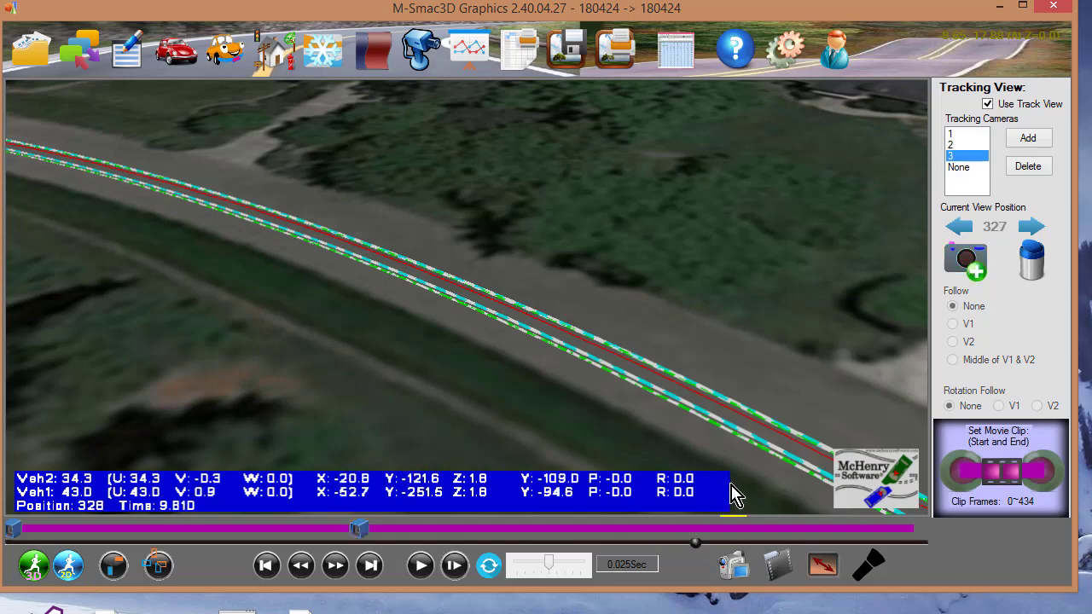
{"action": "left_click_drag", "start_coordinate": [563, 334], "coordinate": [410, 142]}
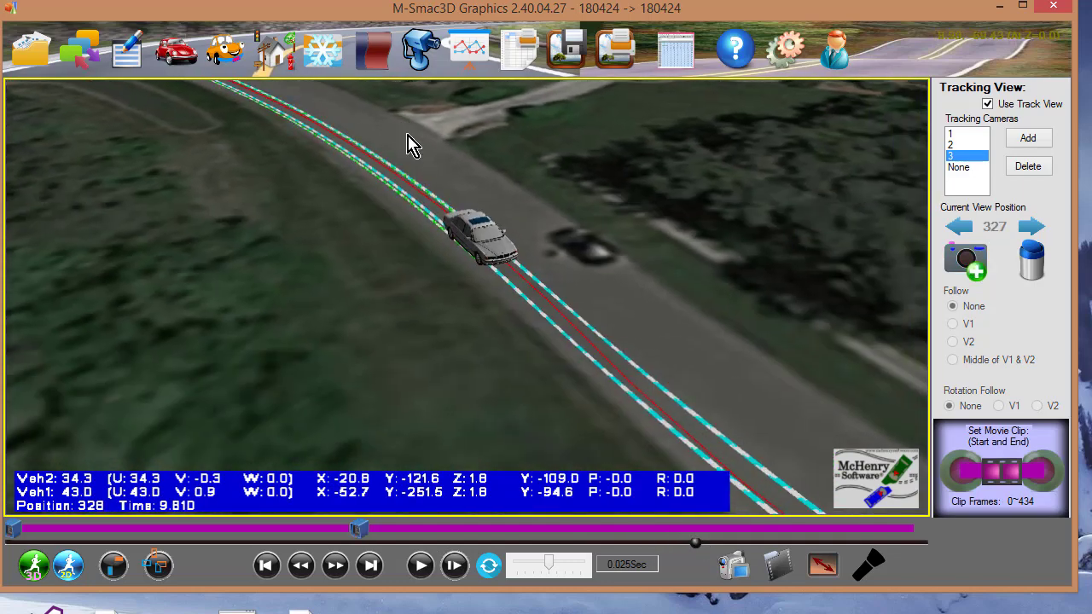
{"action": "left_click_drag", "start_coordinate": [534, 332], "coordinate": [214, 166]}
{"action": "left_click", "coordinate": [977, 267]}
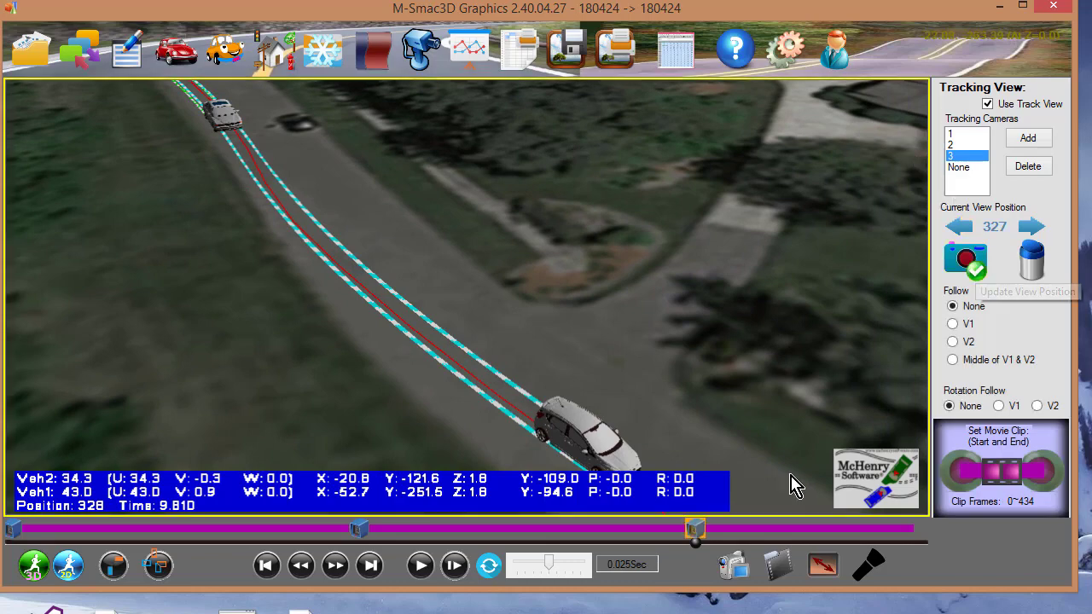
Record the final view position for tracking camera 3 at frame 432, showing both vehicles beyond the intersection.
{"action": "left_click_drag", "start_coordinate": [698, 542], "coordinate": [913, 543]}
{"action": "left_click_drag", "start_coordinate": [775, 434], "coordinate": [173, 258]}
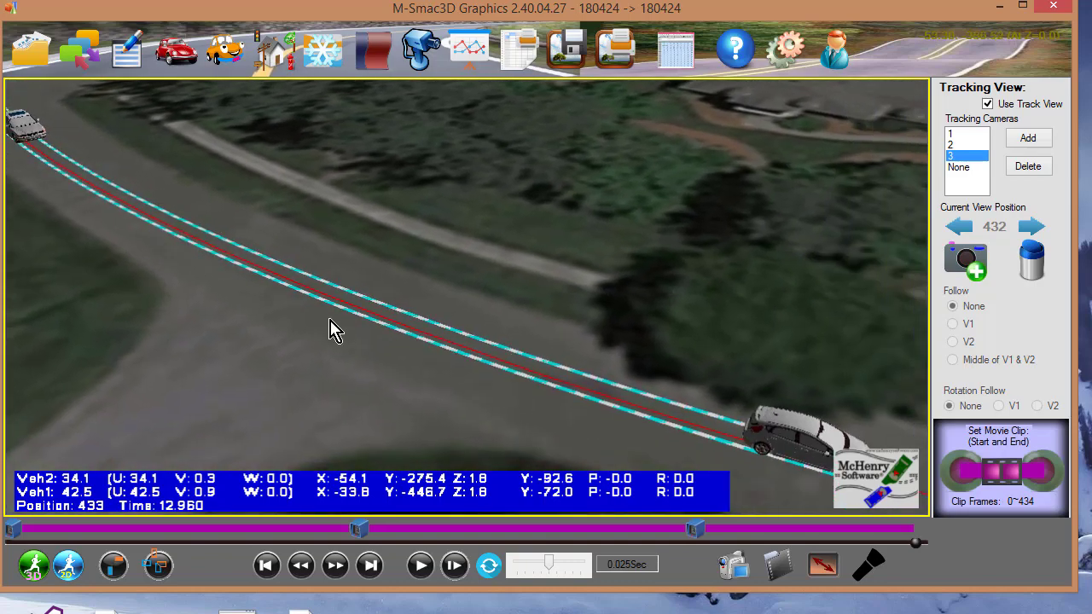
{"action": "scroll", "coordinate": [330, 319], "scroll_direction": "down", "scroll_amount": 4}
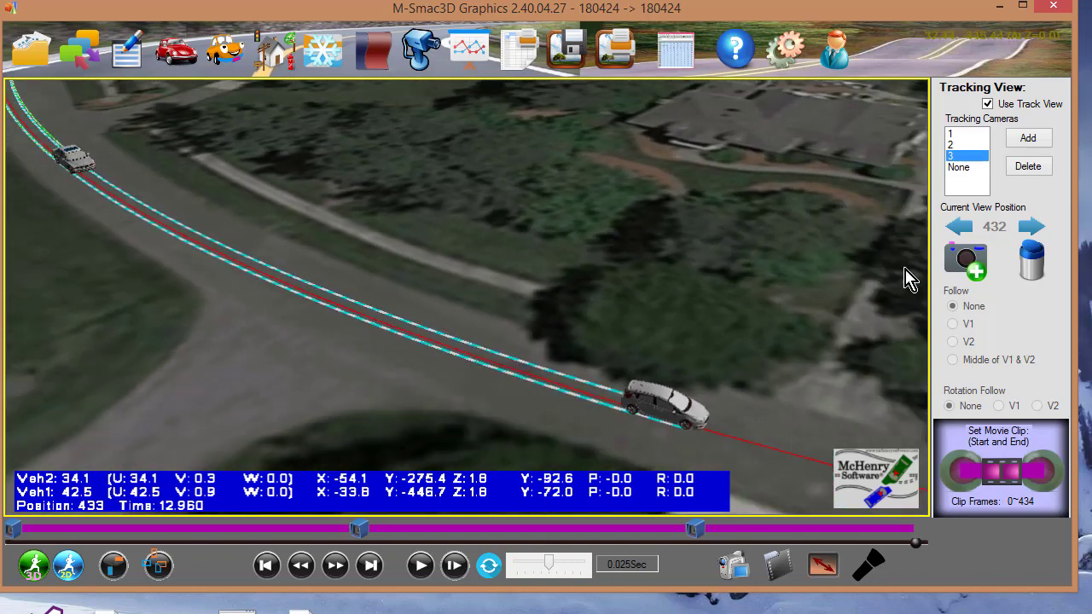
{"action": "left_click", "coordinate": [965, 259]}
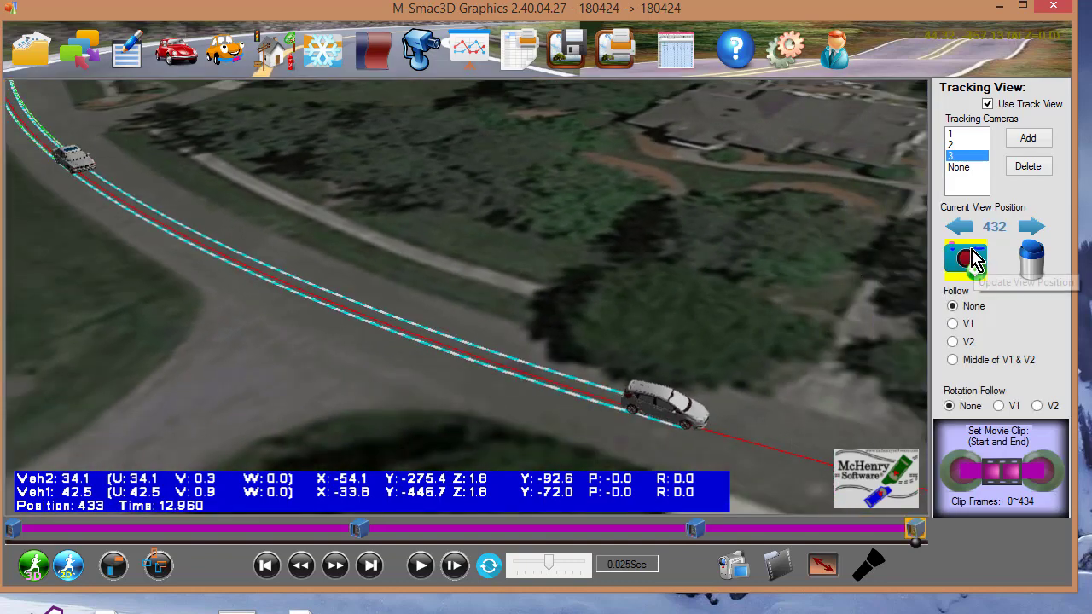
Play the animation through tracking camera 3, pausing midway to check the NOCOLL collision option on card 83.
{"action": "left_click", "coordinate": [418, 569]}
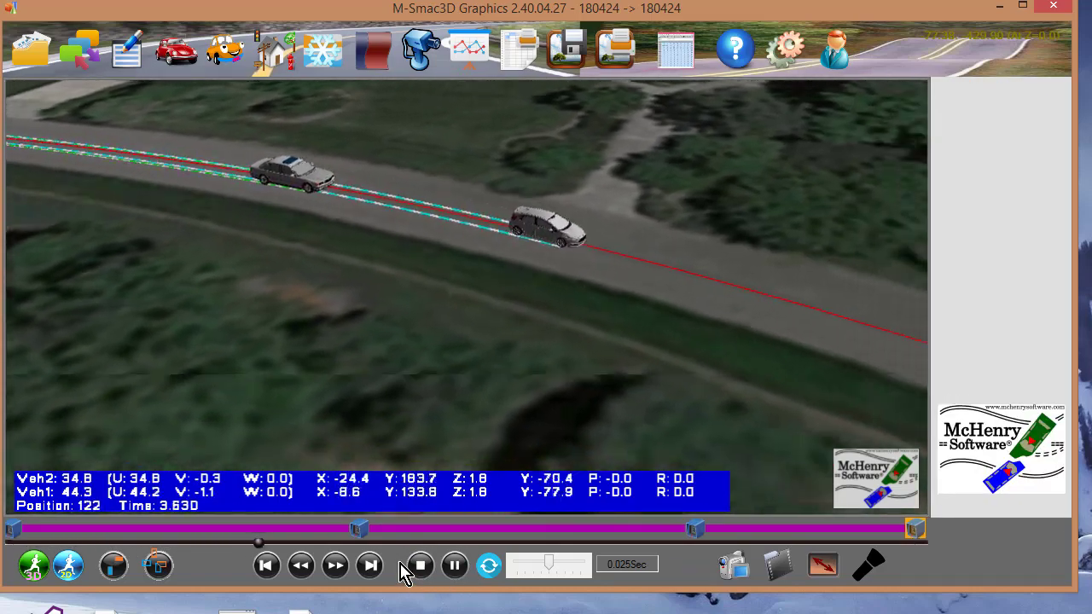
{"action": "left_click", "coordinate": [454, 565]}
{"action": "left_click", "coordinate": [126, 56]}
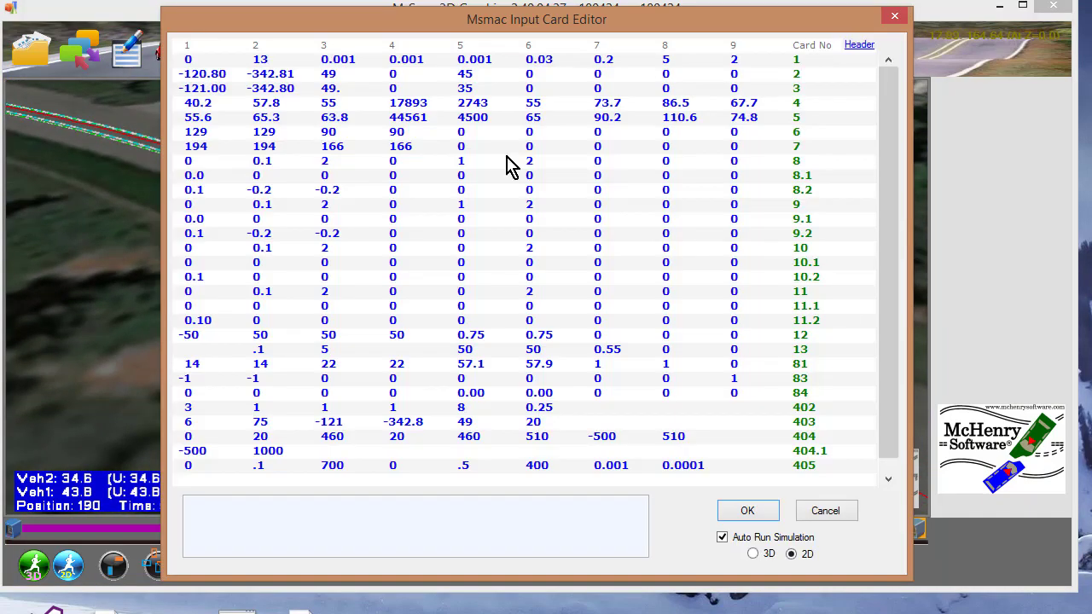
{"action": "left_click", "coordinate": [750, 377]}
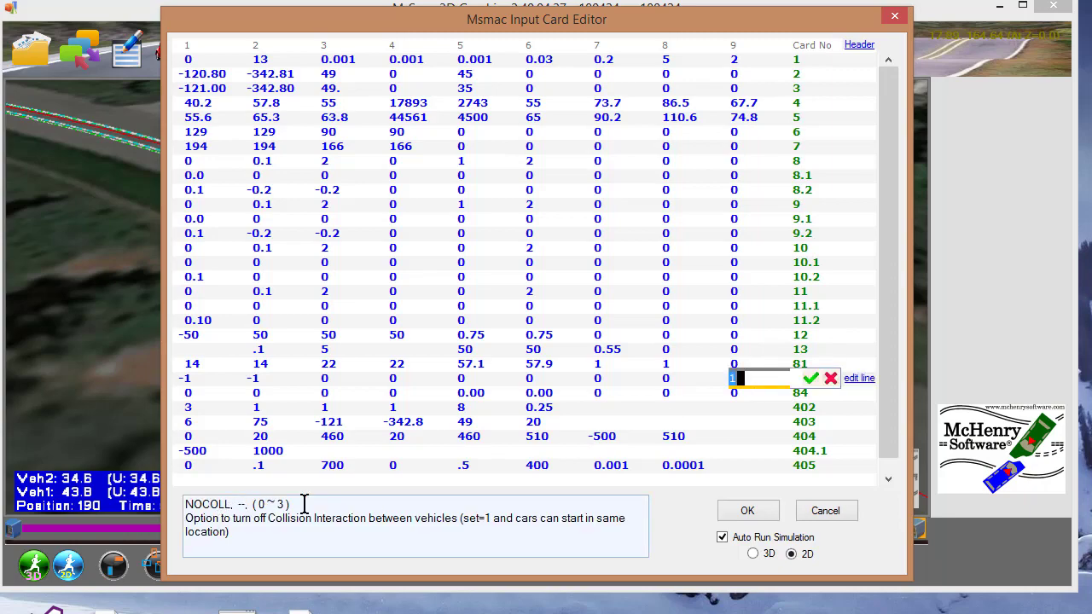
{"action": "left_click", "coordinate": [825, 510]}
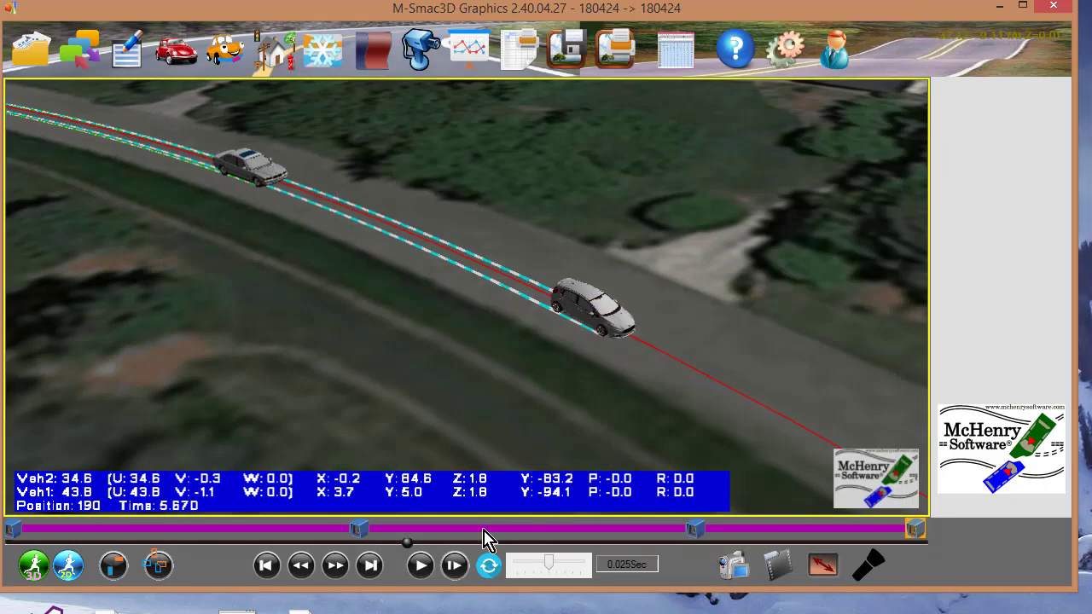
{"action": "left_click", "coordinate": [420, 566]}
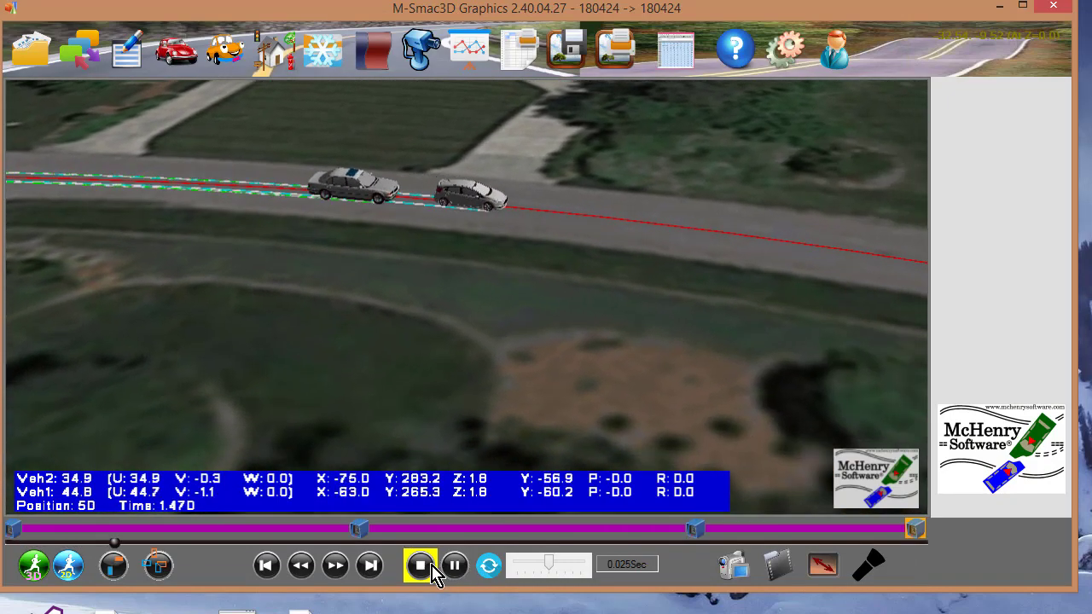